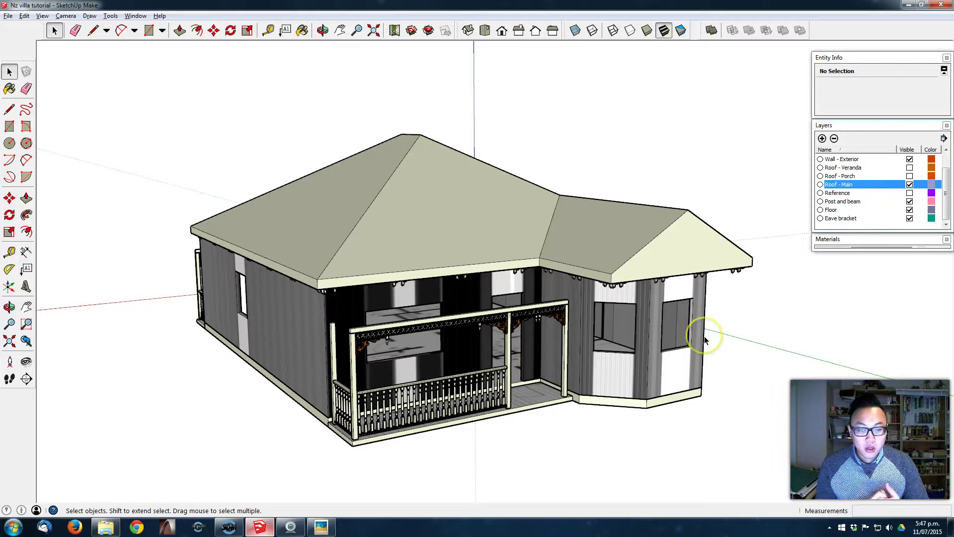
# Step: Hide the Roof - Main and Eave bracket layers
pyautogui.moveTo(686, 288); pyautogui.dragTo(545, 330, button='middle')
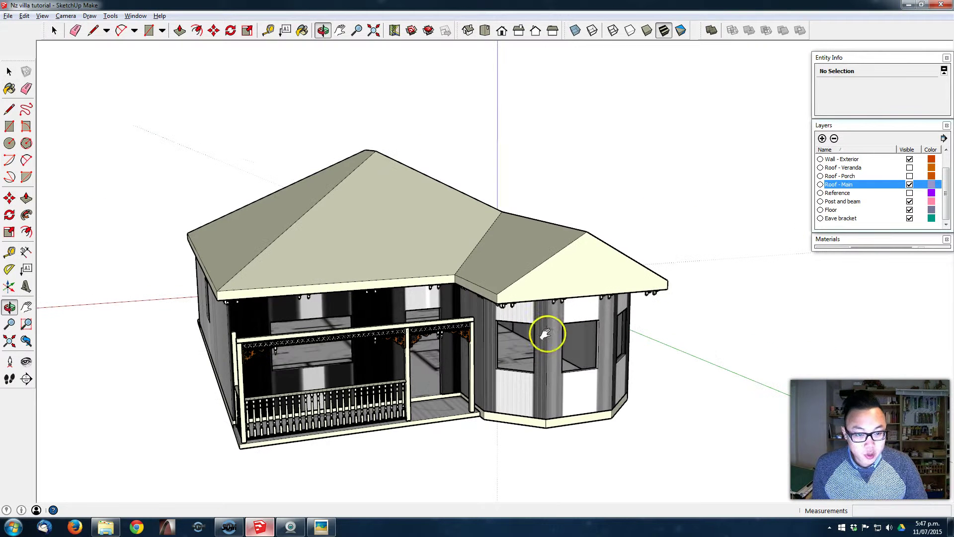
pyautogui.click(909, 184)
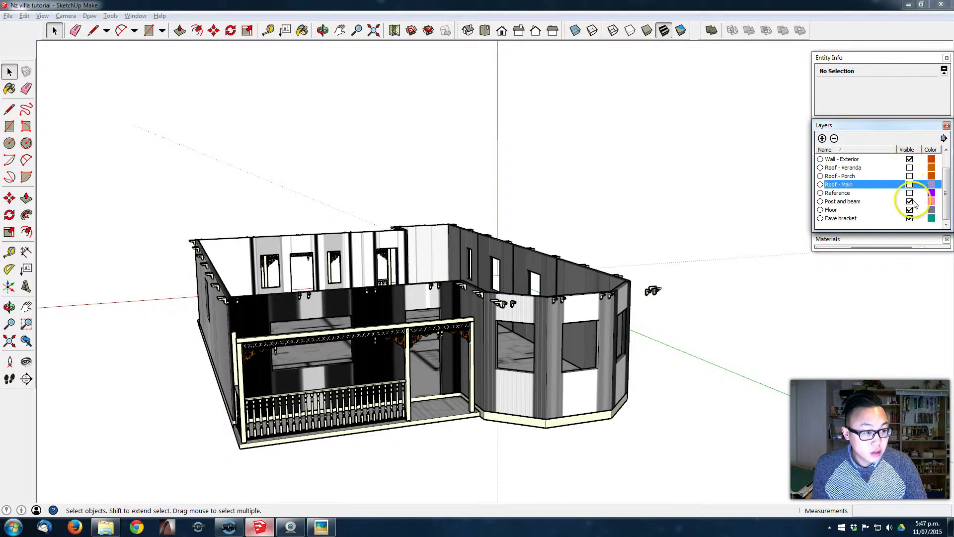
pyautogui.click(909, 218)
pyautogui.moveTo(621, 303); pyautogui.dragTo(582, 320, button='middle')
pyautogui.press('space')
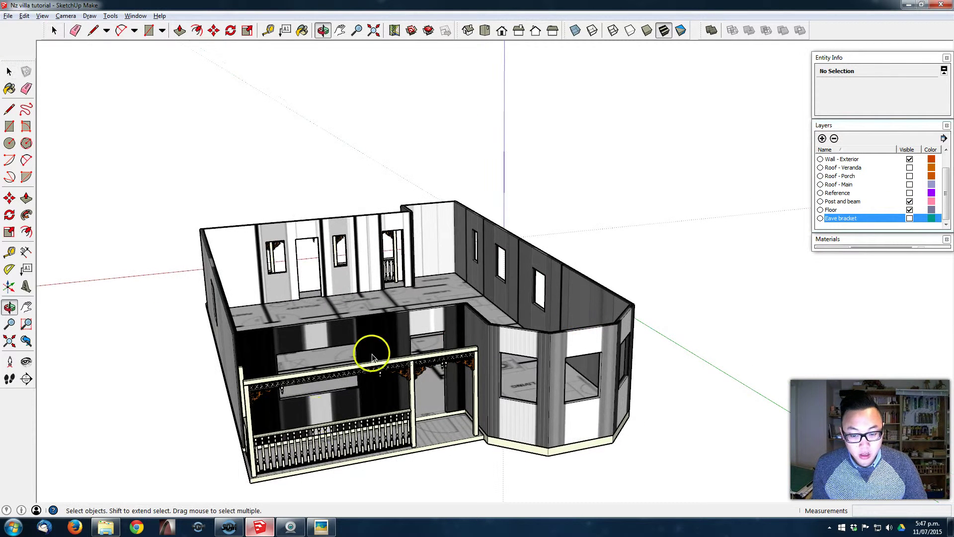
# Step: Hide the Wall - Exterior, Post and beam and Floor layers so only the timber ornaments and balustrades remain displayed
pyautogui.moveTo(432, 415); pyautogui.dragTo(541, 368, button='middle')
pyautogui.moveTo(884, 231); pyautogui.dragTo(868, 372)
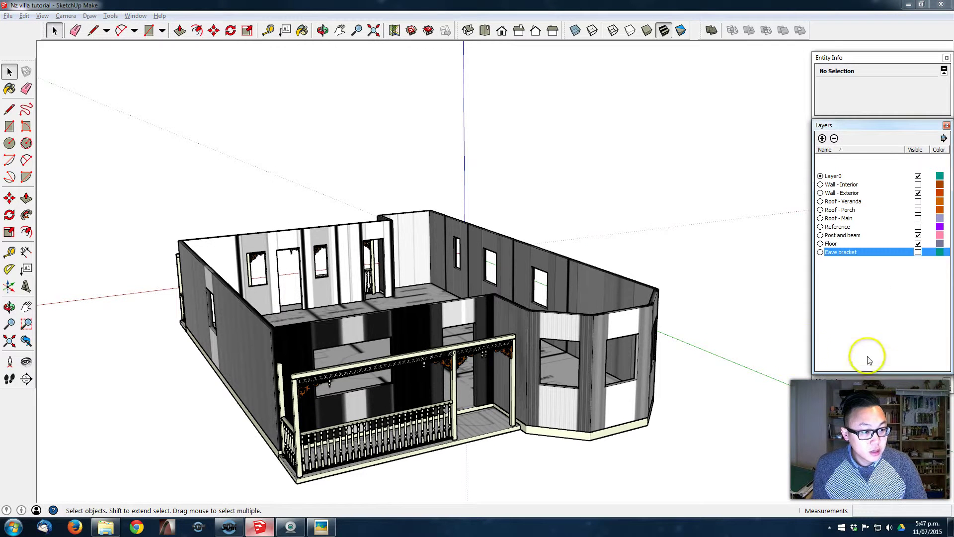
pyautogui.click(918, 193)
pyautogui.click(918, 235)
pyautogui.click(917, 244)
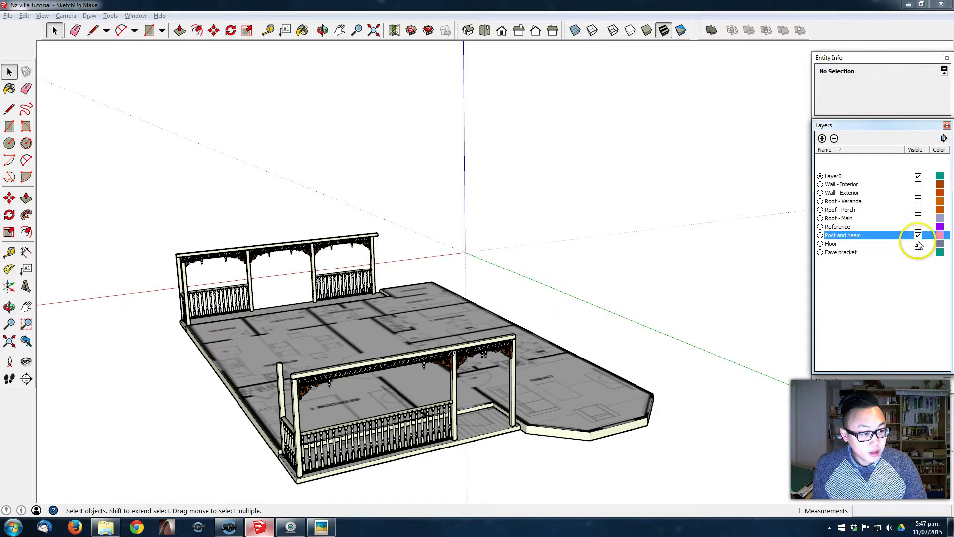
pyautogui.moveTo(501, 348); pyautogui.dragTo(410, 417, button='middle')
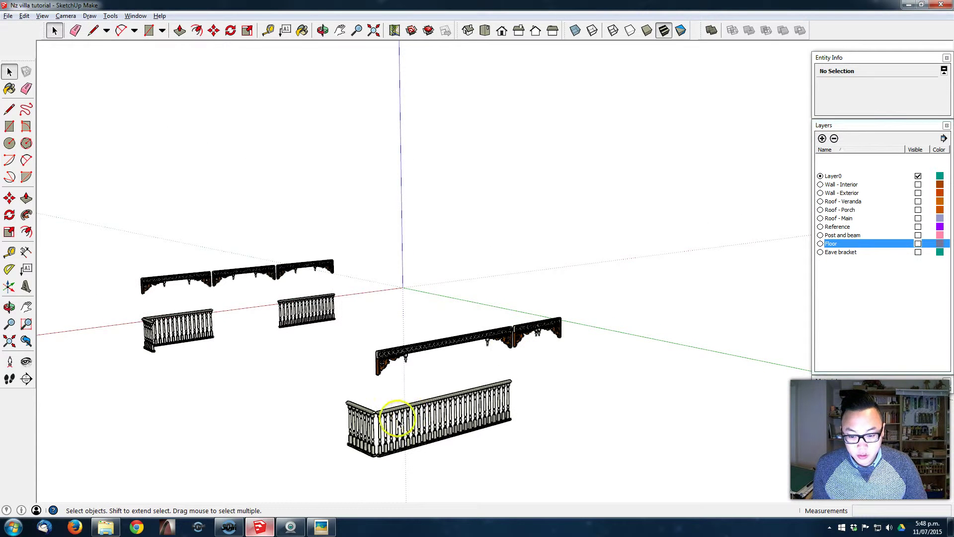
# Step: Add a new layer named Timber ornaments
pyautogui.click(822, 139)
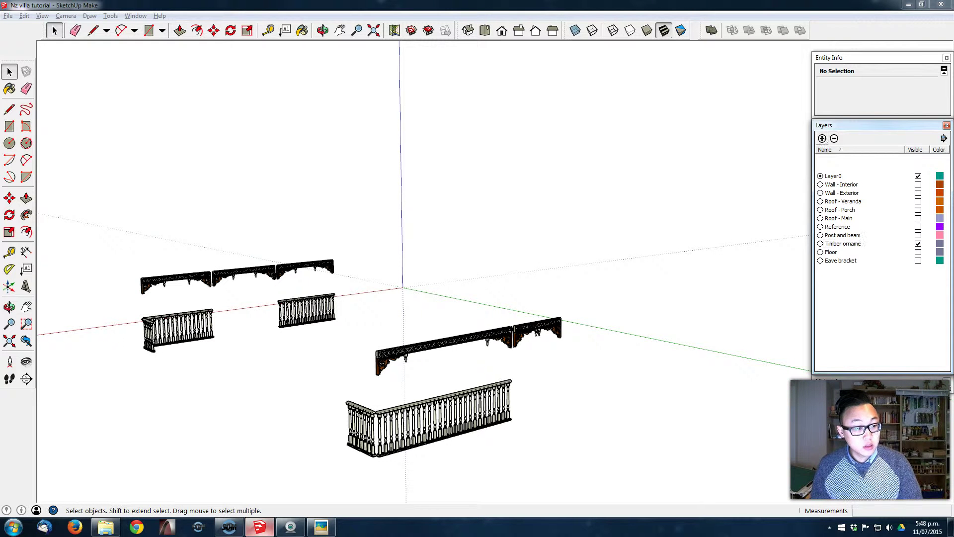
pyautogui.write('nts')
pyautogui.press('Return')
# Step: Select the ornamental fretwork pieces along the tops of both verandas and make them one group
pyautogui.moveTo(511, 340); pyautogui.dragTo(603, 326, button='middle')
pyautogui.moveTo(606, 331); pyautogui.dragTo(394, 274)
pyautogui.keyDown('shift'); pyautogui.moveTo(319, 297); pyautogui.dragTo(72, 258); pyautogui.keyUp('shift')
pyautogui.rightClick(197, 291)
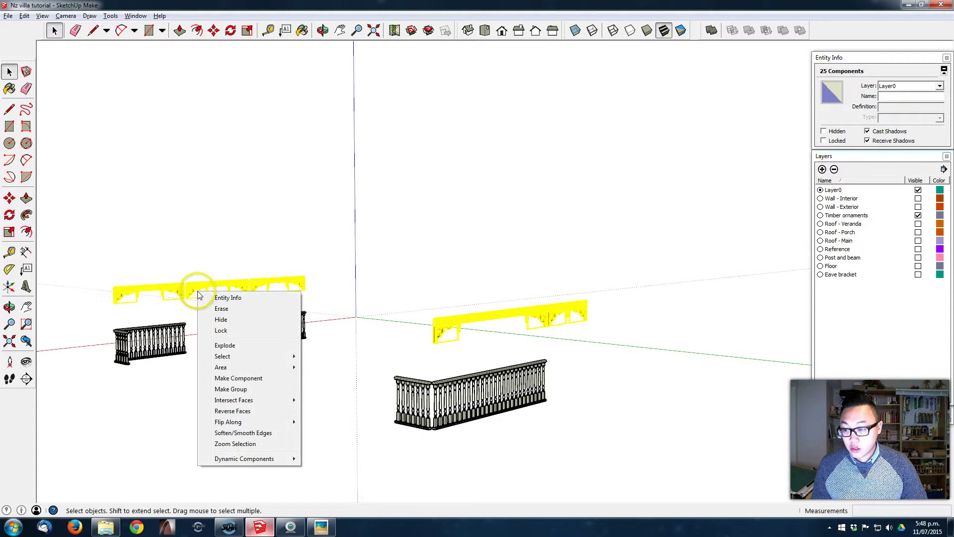
pyautogui.click(251, 390)
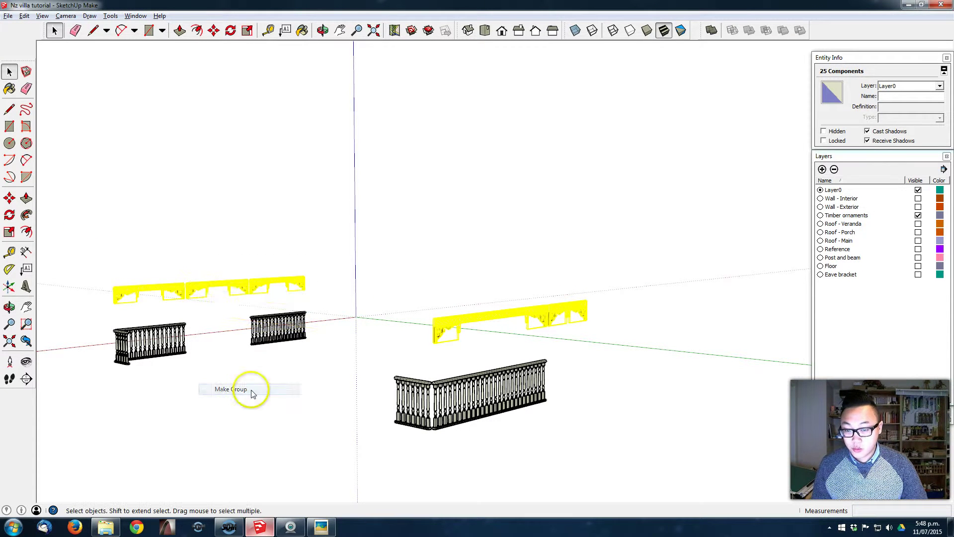
# Step: Assign the fretwork group to the Timber ornaments layer and hide that layer
pyautogui.click(919, 86)
pyautogui.click(914, 146)
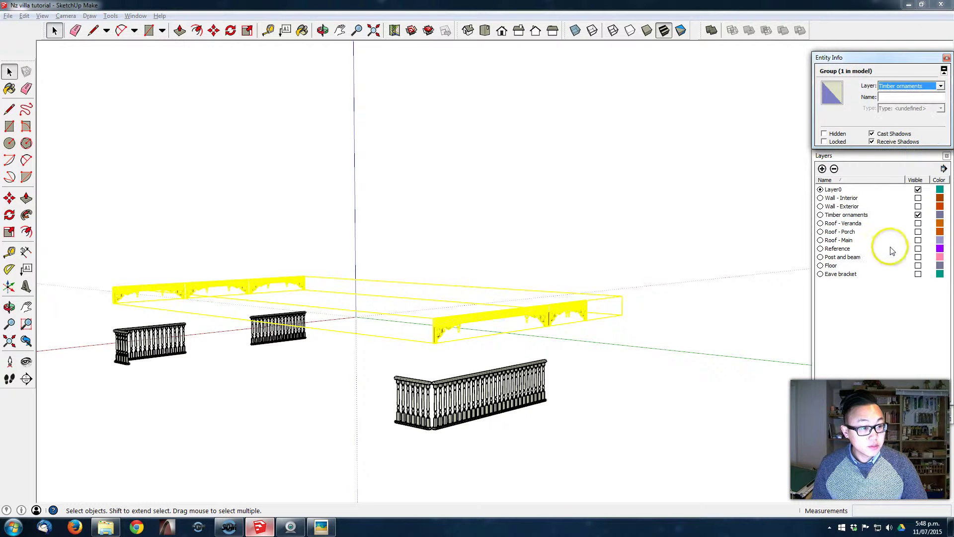
pyautogui.click(918, 215)
# Step: Add a layer named Timber balustrade and combine all the veranda balustrades into one group
pyautogui.click(822, 139)
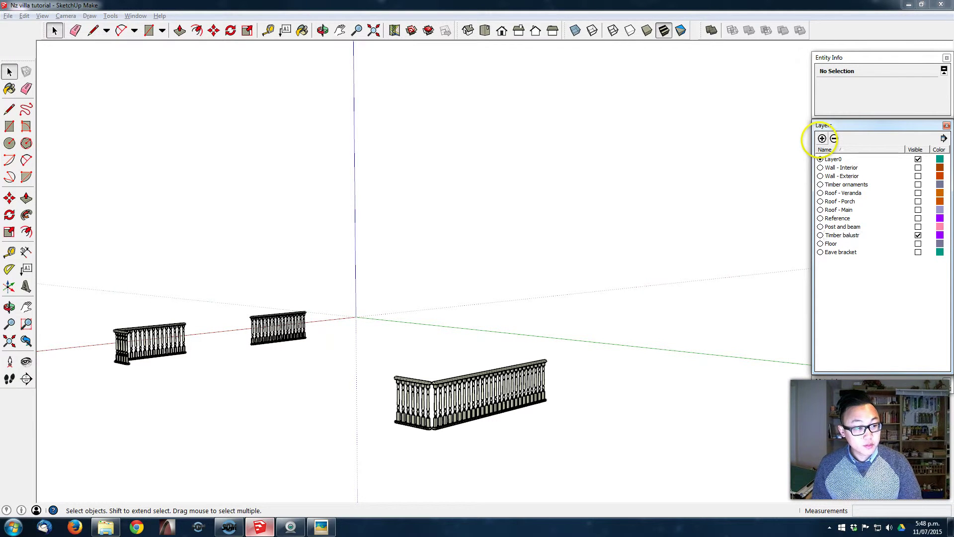
pyautogui.moveTo(599, 454); pyautogui.dragTo(46, 261)
pyautogui.rightClick(293, 337)
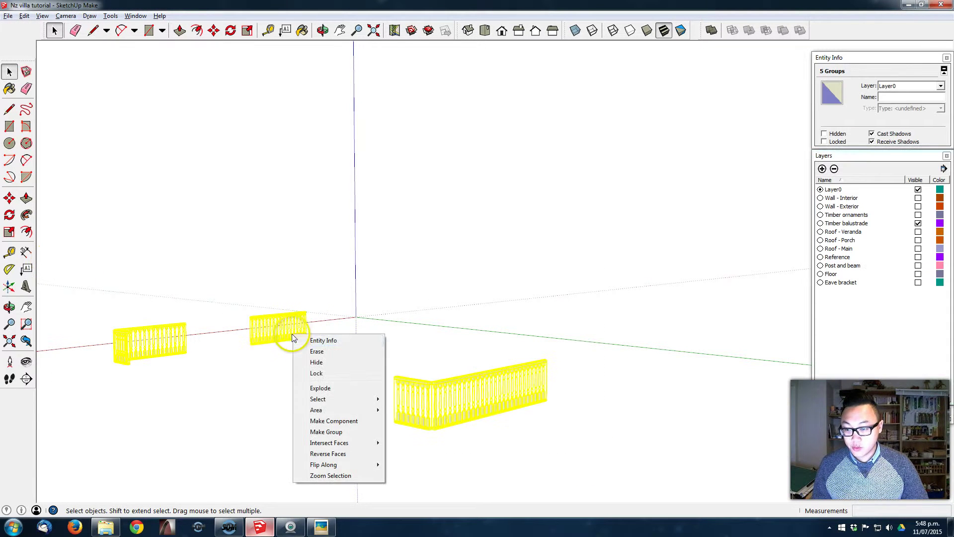
pyautogui.click(347, 431)
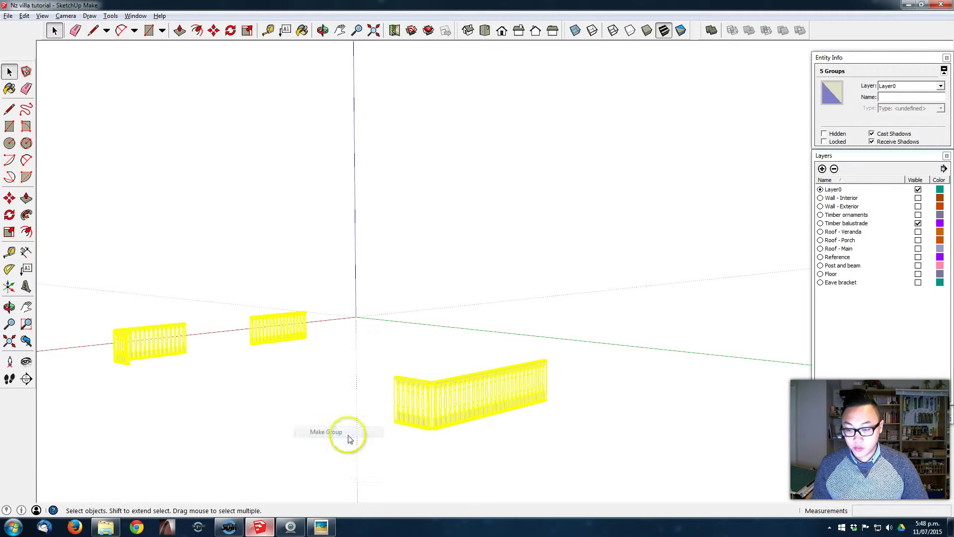
# Step: Assign the balustrade group to the Timber balustrade layer and hide that layer
pyautogui.click(927, 90)
pyautogui.click(902, 139)
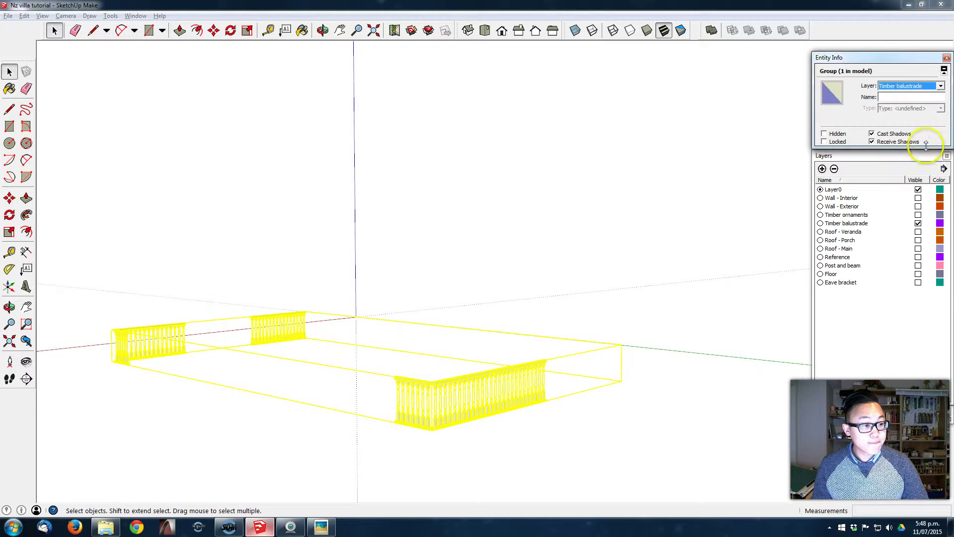
pyautogui.click(918, 223)
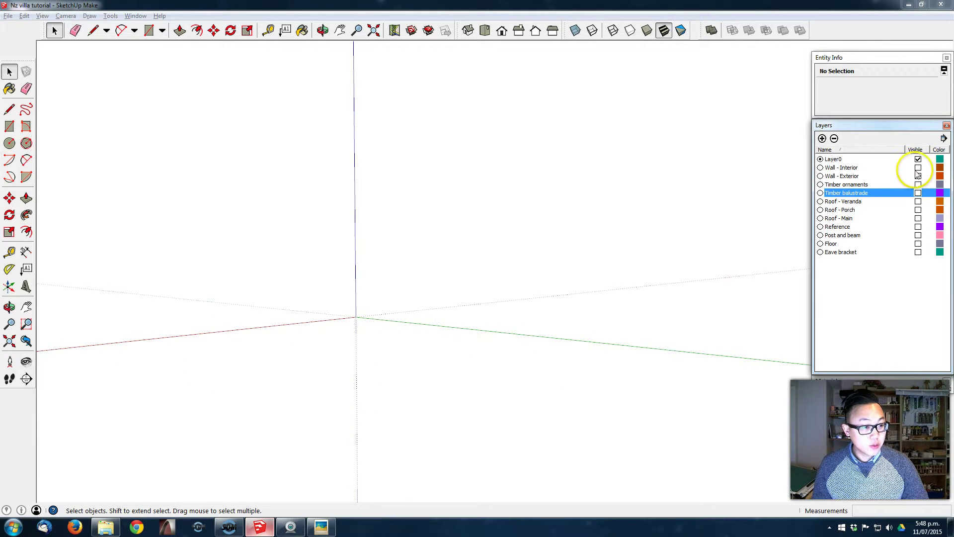
# Step: Show the Wall - Exterior layer and review the window openings around the house
pyautogui.click(917, 176)
pyautogui.moveTo(518, 309); pyautogui.dragTo(429, 338, button='middle')
pyautogui.moveTo(623, 315); pyautogui.dragTo(591, 318, button='middle')
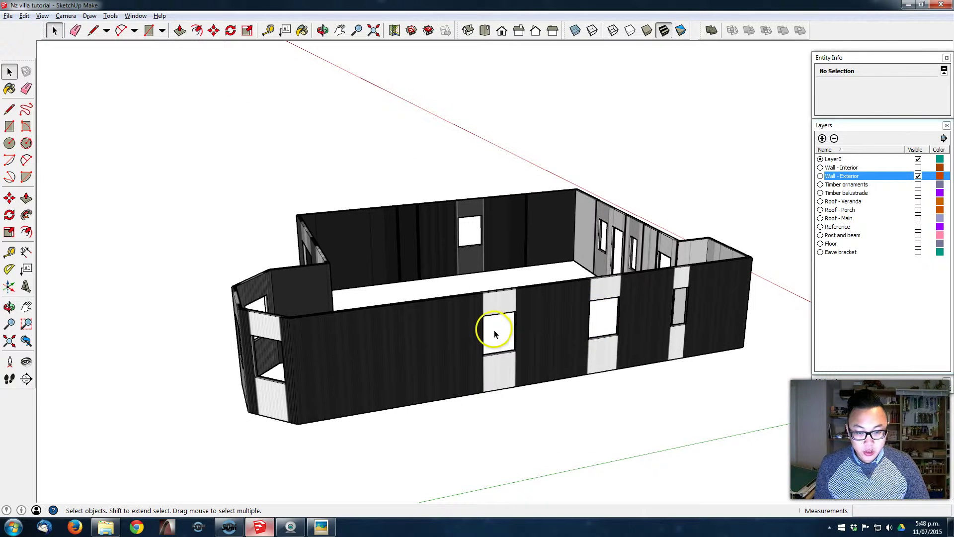
pyautogui.moveTo(497, 332); pyautogui.dragTo(543, 334, button='middle')
pyautogui.moveTo(303, 347); pyautogui.dragTo(291, 349, button='middle')
pyautogui.moveTo(273, 285); pyautogui.dragTo(120, 282, button='middle')
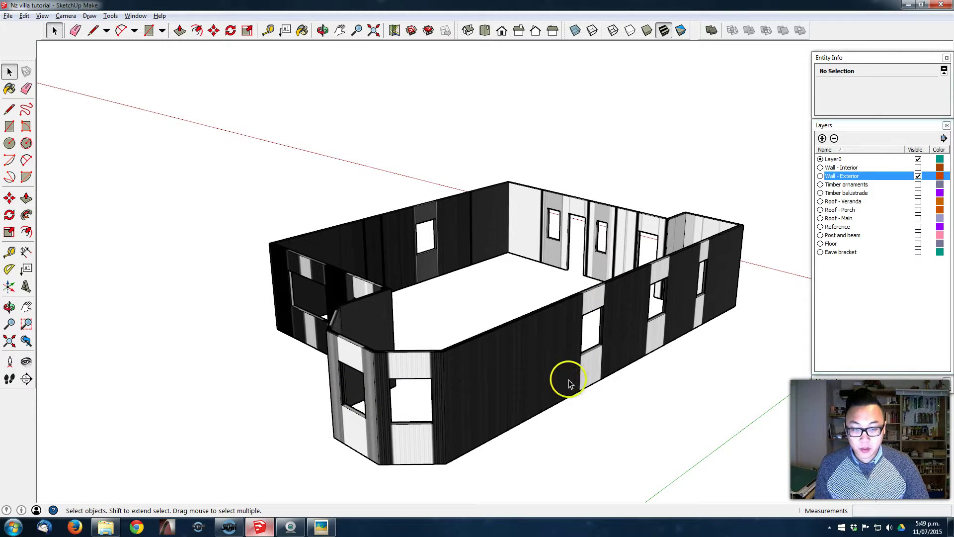
pyautogui.moveTo(598, 357); pyautogui.dragTo(496, 347, button='middle')
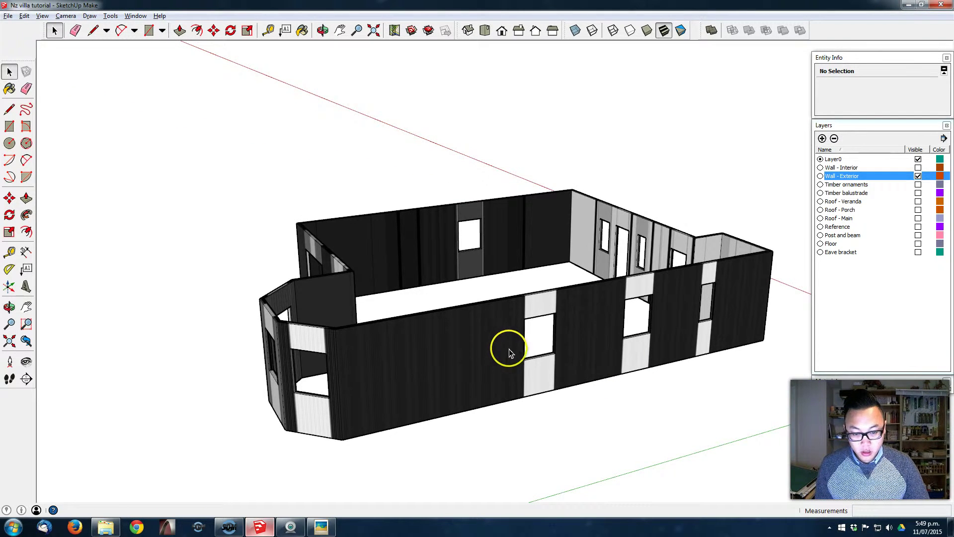
# Step: Draw a rectangle filling the window opening nearest the bay in the long side wall
pyautogui.scroll(2, 552, 325)
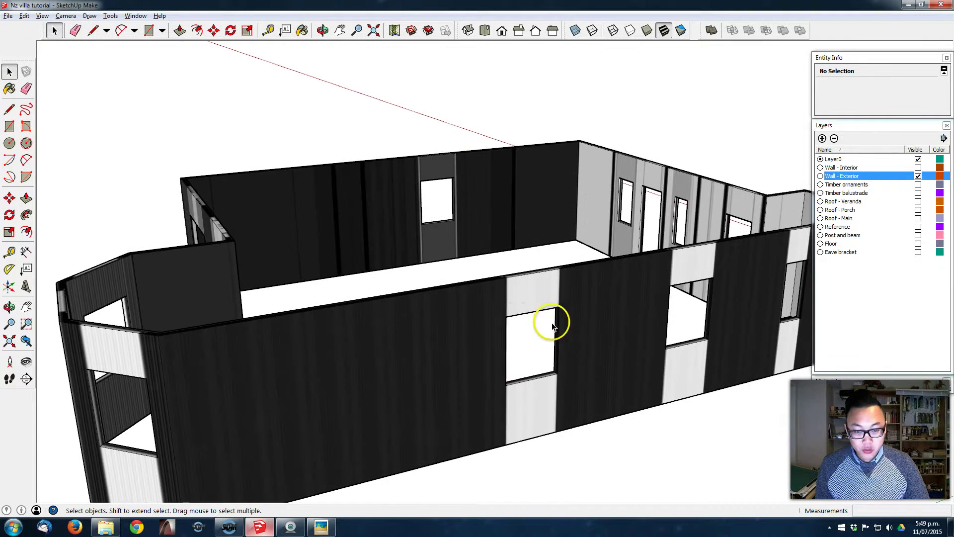
pyautogui.press('r')
pyautogui.click(506, 316)
pyautogui.click(557, 373)
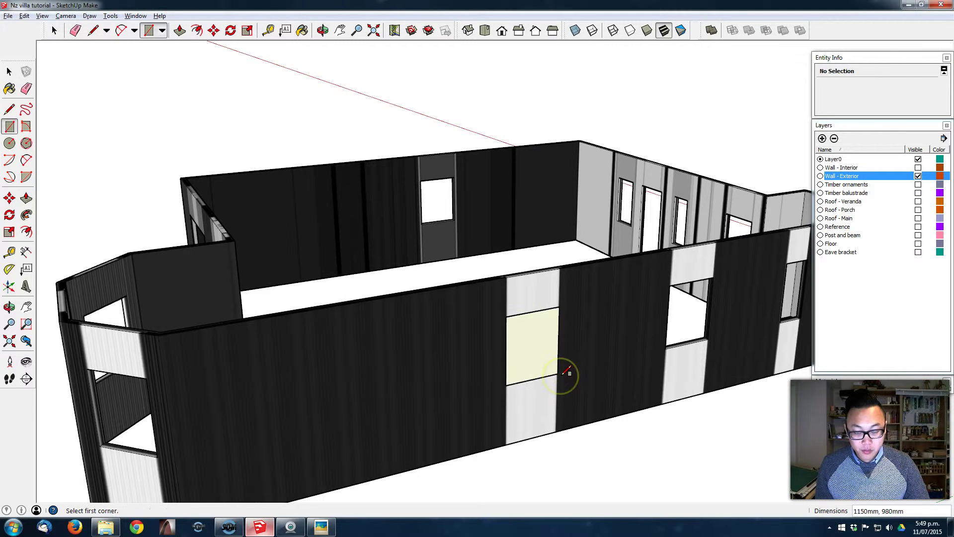
pyautogui.scroll(-2, 559, 374)
pyautogui.keyDown('shift'); pyautogui.moveTo(534, 366); pyautogui.dragTo(477, 356, button='middle'); pyautogui.keyUp('shift')
pyautogui.press('space')
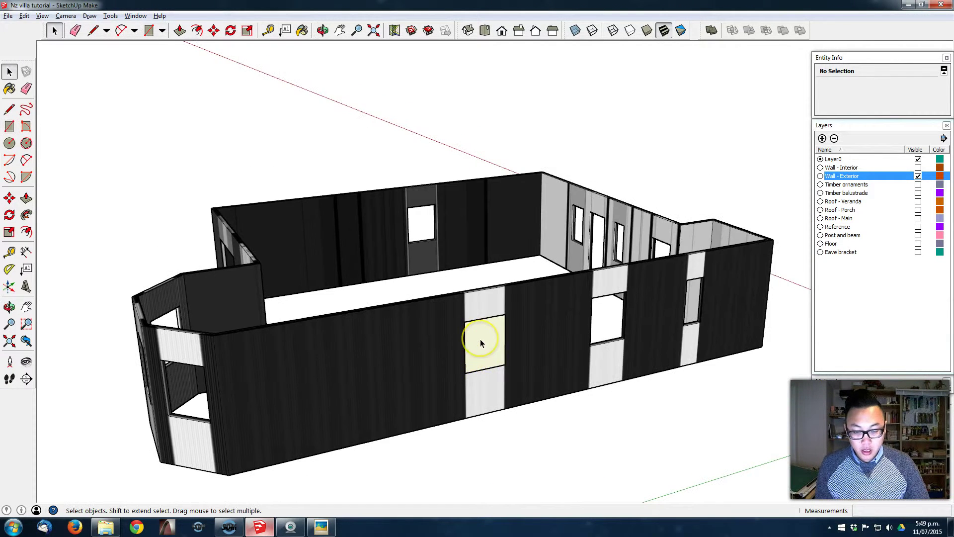
# Step: Make the window rectangle and its edges a component named Window 01
pyautogui.doubleClick(480, 339)
pyautogui.rightClick(480, 339)
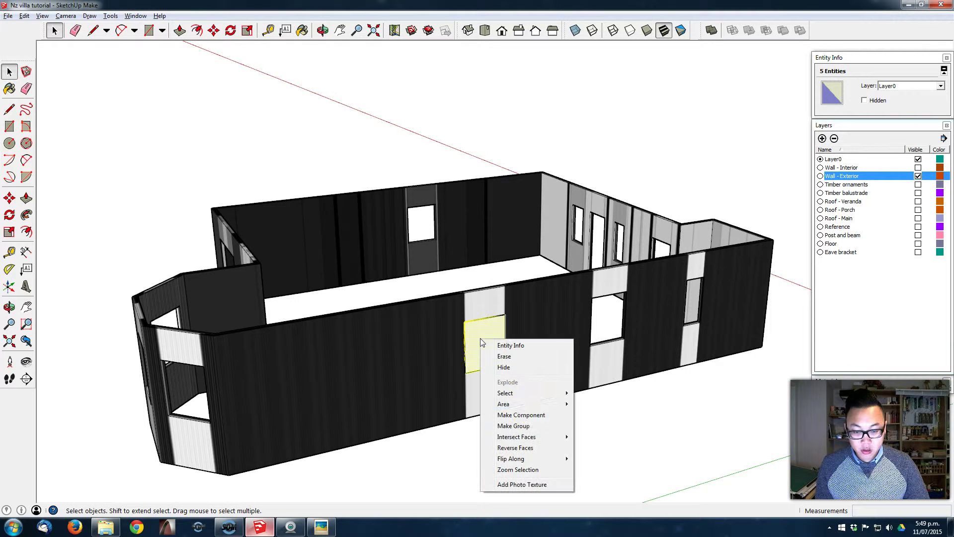
pyautogui.click(536, 411)
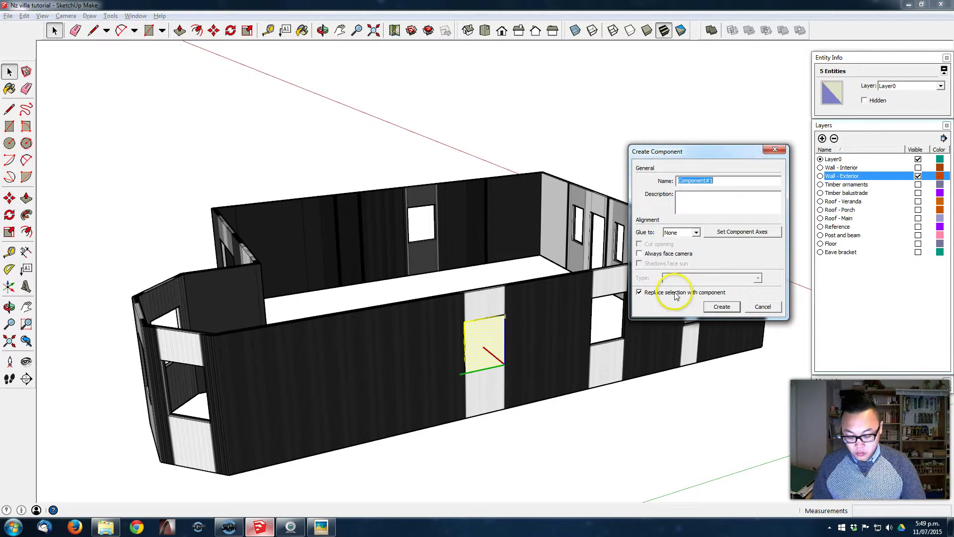
pyautogui.write('Window 0')
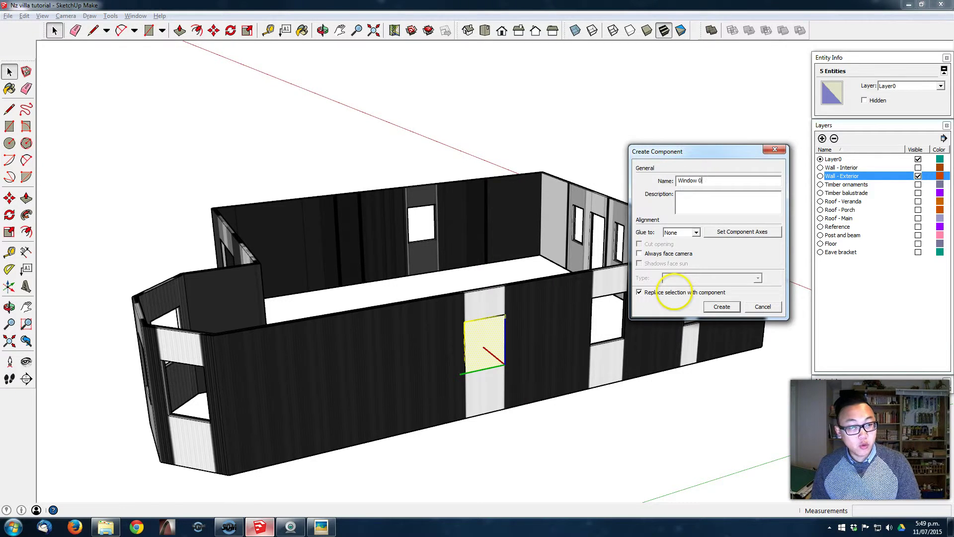
pyautogui.write('1')
pyautogui.press('Return')
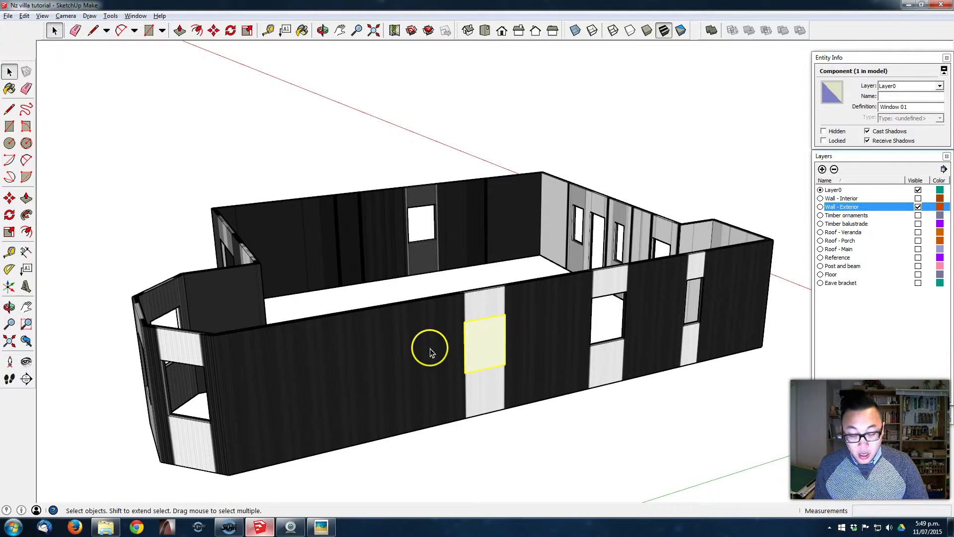
# Step: Copy the Window 01 component into the next opening on the same wall and into the opening on the opposite side wall
pyautogui.press('m')
pyautogui.click(463, 323)
pyautogui.press('ctrl')
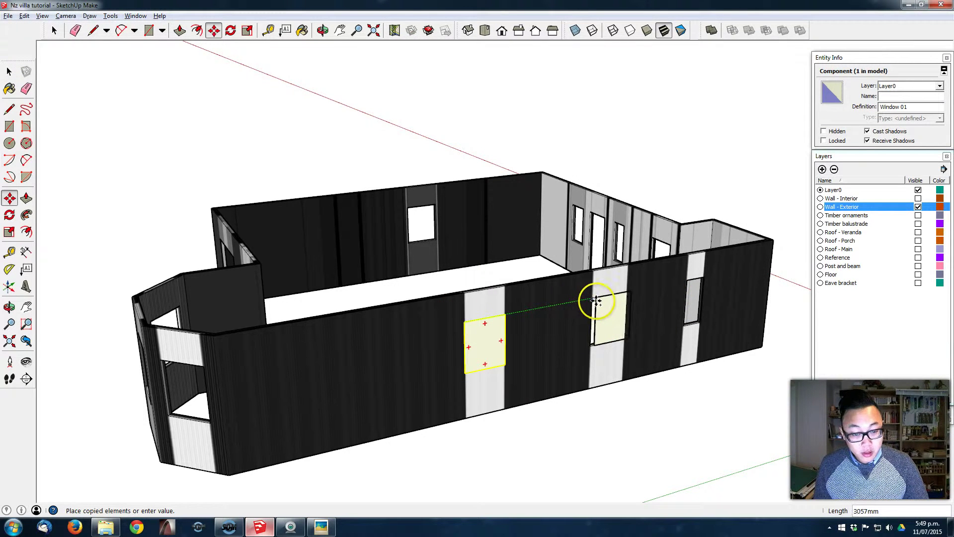
pyautogui.click(593, 301)
pyautogui.press('o')
pyautogui.moveTo(341, 362); pyautogui.dragTo(528, 310)
pyautogui.moveTo(528, 309); pyautogui.dragTo(530, 310, button='middle')
pyautogui.press('ctrl')
pyautogui.click(440, 334)
pyautogui.click(441, 335)
# Step: Copy the Window 01 component to the openings of the bay, aligning each copy with an opening corner
pyautogui.press('ctrl')
pyautogui.click(363, 313)
pyautogui.click(363, 313)
pyautogui.moveTo(363, 313); pyautogui.dragTo(453, 318, button='middle')
pyautogui.click(453, 318)
pyautogui.moveTo(245, 301); pyautogui.dragTo(410, 347, button='middle')
pyautogui.click(263, 348)
pyautogui.moveTo(263, 348); pyautogui.dragTo(166, 243, button='middle')
# Step: Rotate the window copy on the veranda side of the bay until it lies flush in its opening
pyautogui.press('q')
pyautogui.click(261, 333)
pyautogui.click(285, 277)
pyautogui.click(239, 383)
pyautogui.moveTo(239, 379); pyautogui.dragTo(437, 361, button='middle')
pyautogui.press('space')
pyautogui.click(433, 360)
pyautogui.click(9, 214)
pyautogui.click(430, 331)
pyautogui.click(456, 305)
pyautogui.moveTo(456, 305); pyautogui.dragTo(385, 338, button='middle')
# Step: Rotate the window copy at the bay's middle opening about its corner until it fills the opening
pyautogui.moveTo(504, 382); pyautogui.dragTo(422, 358, button='middle')
pyautogui.press('space')
pyautogui.click(412, 357)
pyautogui.press('q')
pyautogui.click(385, 378)
pyautogui.click(403, 357)
pyautogui.press('Escape')
pyautogui.moveTo(434, 412); pyautogui.dragTo(426, 305, button='middle')
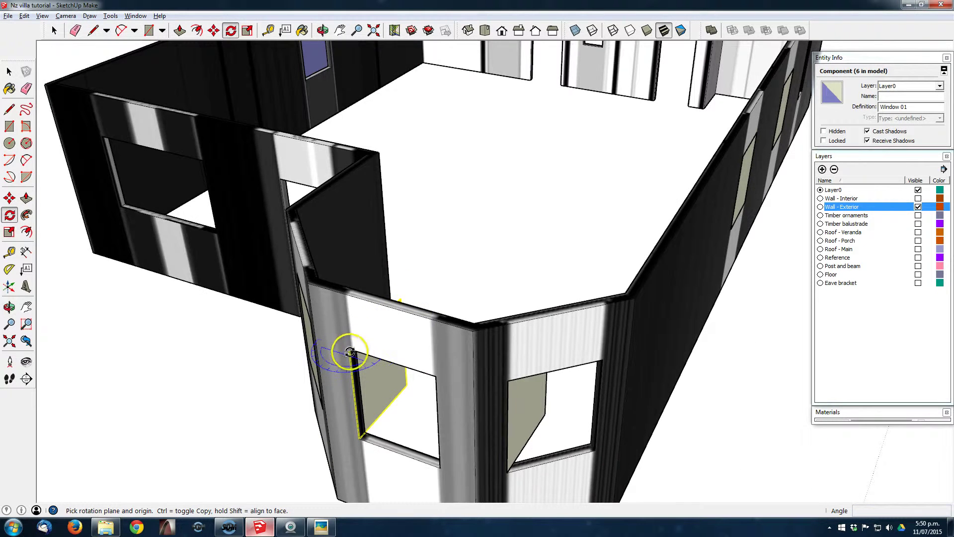
pyautogui.click(349, 351)
pyautogui.click(398, 315)
pyautogui.click(435, 393)
# Step: Rotate the remaining bay window copy, next to the long side wall, until it fits its angled opening, and end the rotation
pyautogui.moveTo(434, 393); pyautogui.dragTo(338, 368, button='middle')
pyautogui.press('space')
pyautogui.click(421, 360)
pyautogui.click(10, 215)
pyautogui.click(388, 327)
pyautogui.click(406, 343)
pyautogui.moveTo(406, 343); pyautogui.dragTo(360, 352, button='middle')
pyautogui.press('Escape')
pyautogui.click(335, 358)
pyautogui.click(417, 312)
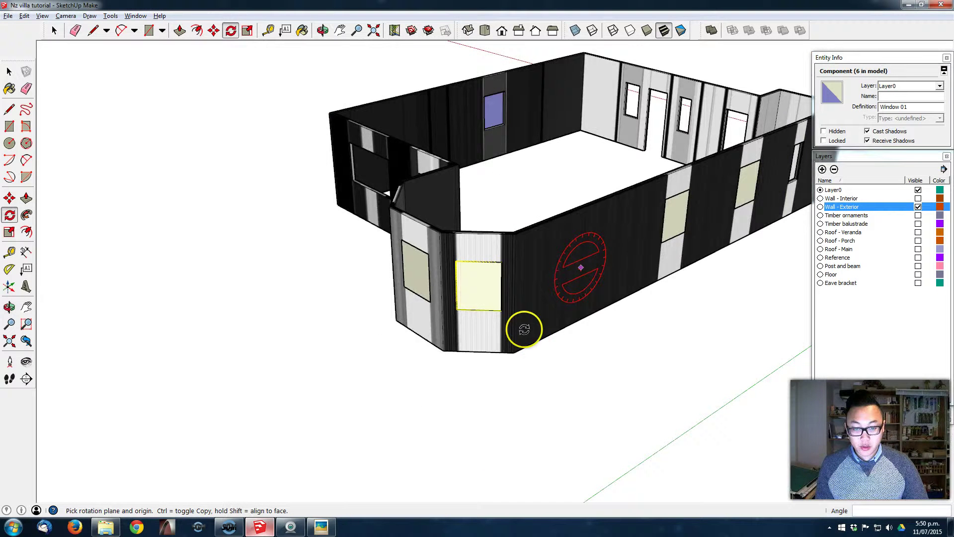
pyautogui.moveTo(516, 315); pyautogui.dragTo(657, 325, button='middle')
pyautogui.press('space')
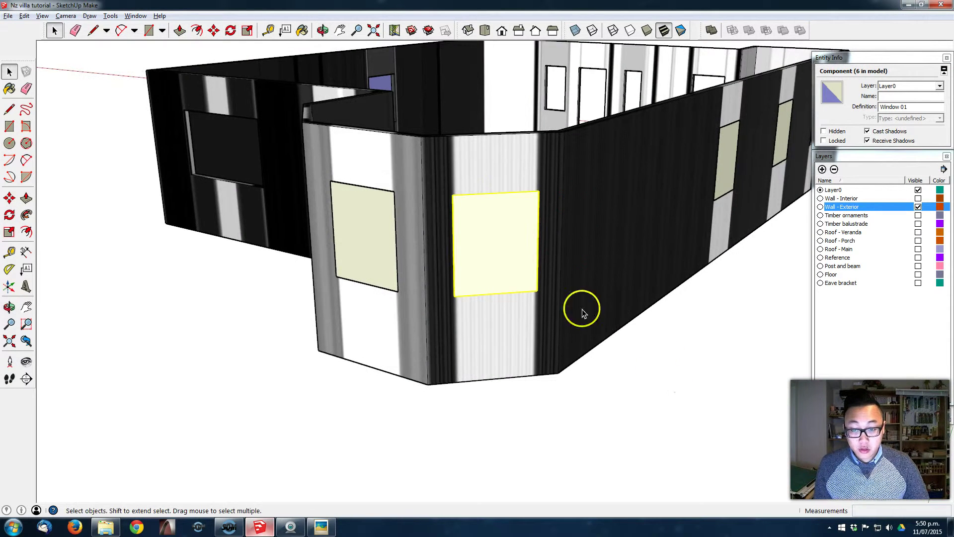
pyautogui.click(298, 274)
# Step: Copy the Window 01 component from the long side wall to the empty space beyond the wall's far end
pyautogui.moveTo(539, 243); pyautogui.dragTo(450, 265, button='middle')
pyautogui.scroll(-5, 557, 252)
pyautogui.moveTo(576, 264); pyautogui.dragTo(487, 251, button='middle')
pyautogui.moveTo(560, 232); pyautogui.dragTo(494, 281, button='middle')
pyautogui.click(436, 304)
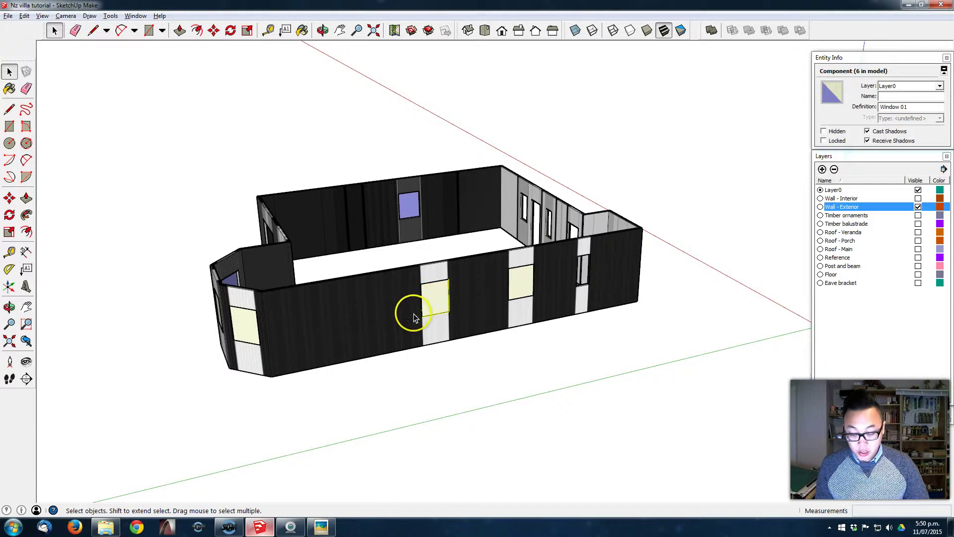
pyautogui.press('m')
pyautogui.click(421, 316)
pyautogui.press('ctrl')
pyautogui.click(654, 273)
# Step: Open the freestanding Window 01 copy for editing and push/pull its face to a thickness of 90 mm
pyautogui.scroll(3, 666, 261)
pyautogui.scroll(2, 675, 250)
pyautogui.moveTo(666, 238); pyautogui.dragTo(599, 277, button='middle')
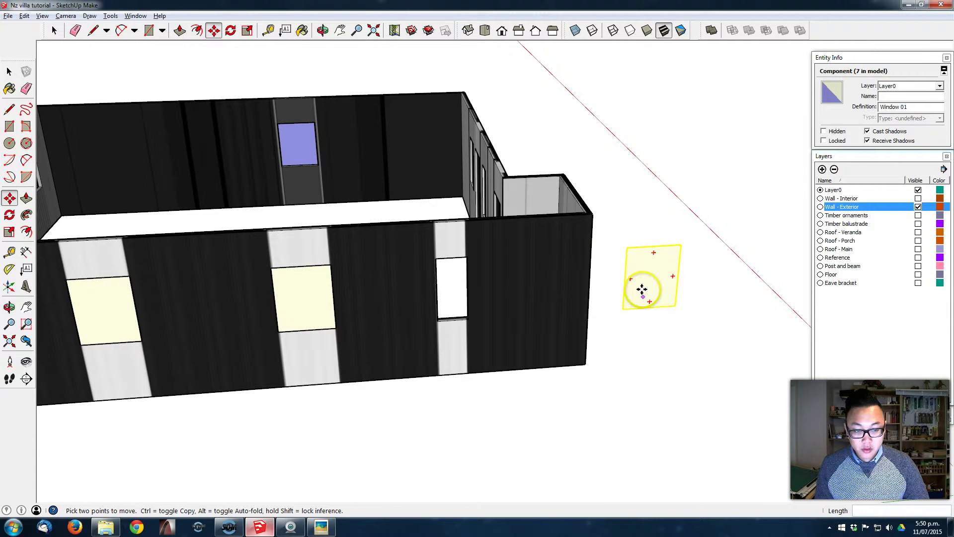
pyautogui.moveTo(667, 270); pyautogui.dragTo(601, 276, button='middle')
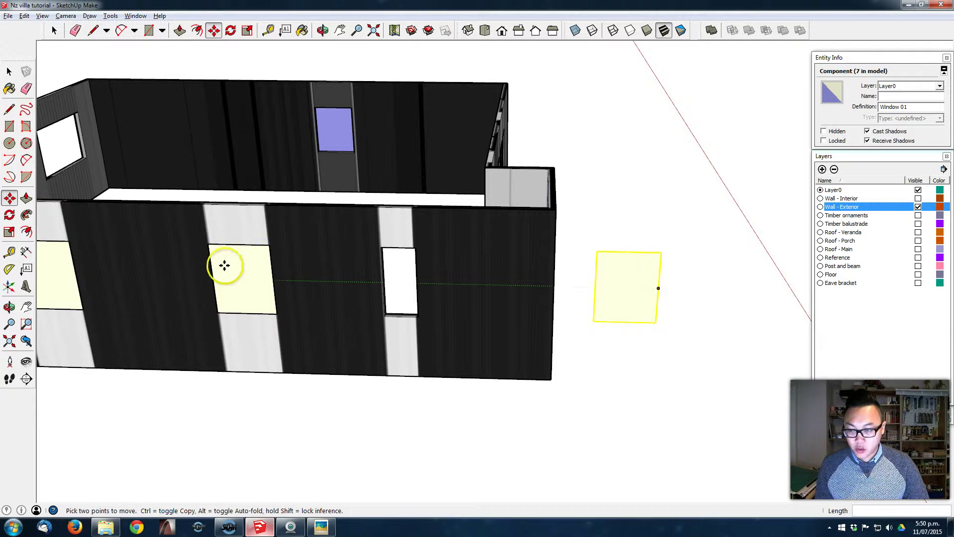
pyautogui.moveTo(641, 275); pyautogui.dragTo(559, 306, button='middle')
pyautogui.press('space')
pyautogui.doubleClick(595, 311)
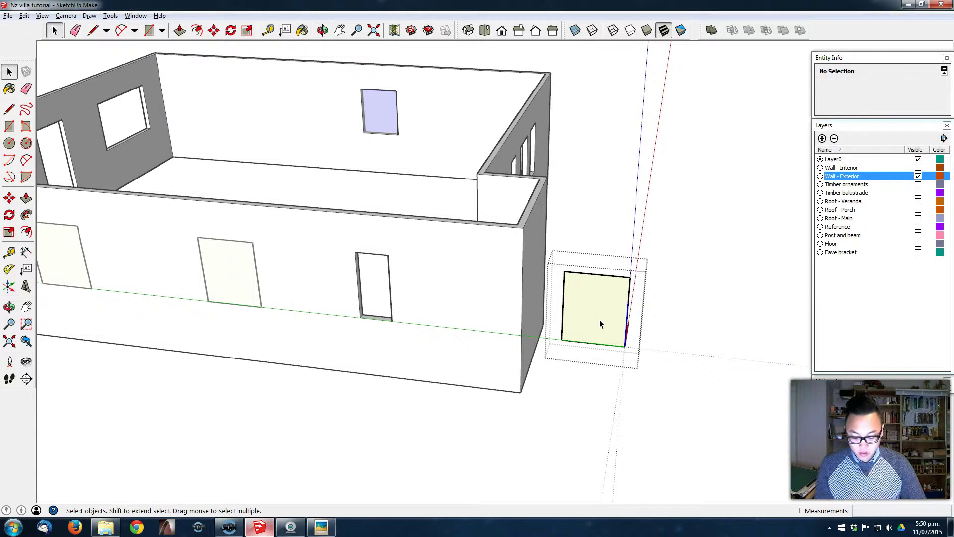
pyautogui.moveTo(600, 322); pyautogui.dragTo(203, 257, button='middle')
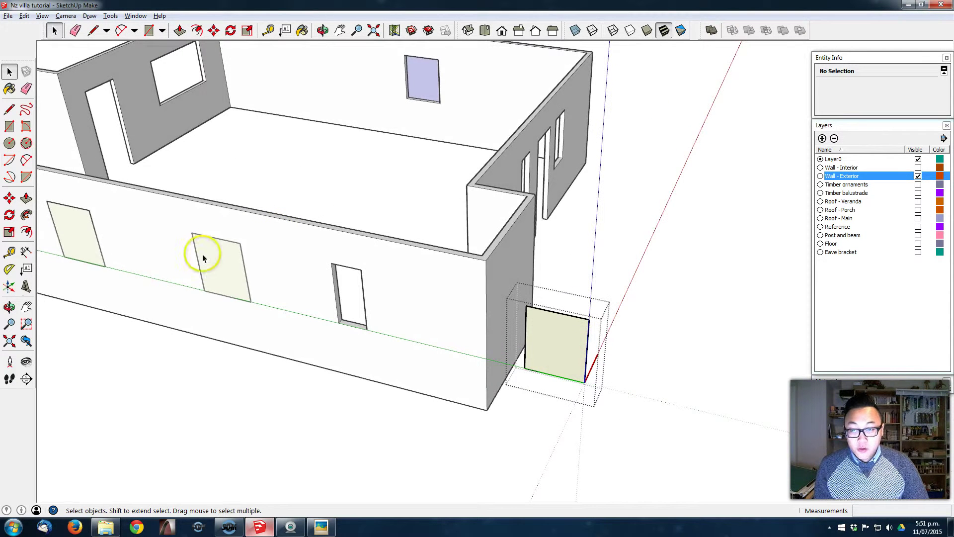
pyautogui.press('p')
pyautogui.moveTo(493, 271); pyautogui.dragTo(572, 318, button='middle')
pyautogui.click(550, 362)
pyautogui.click(568, 361)
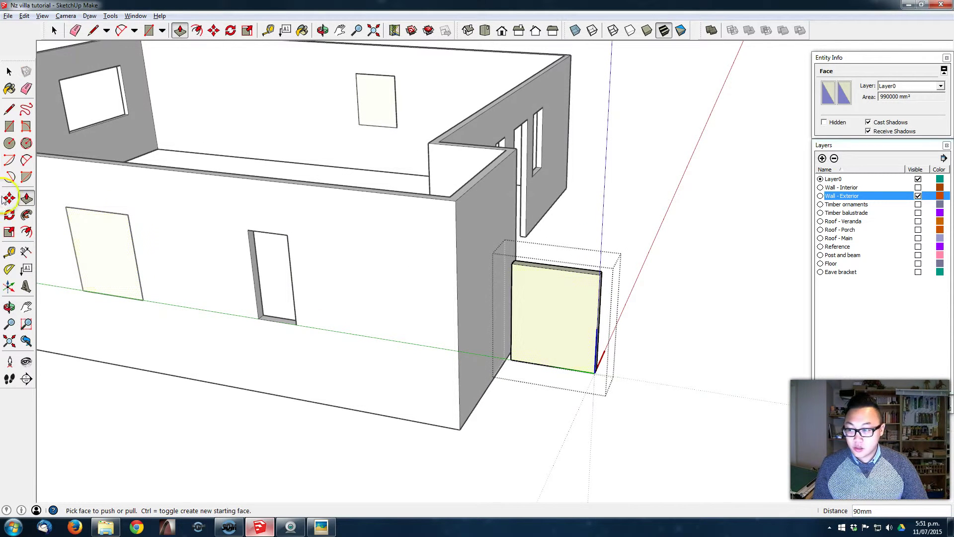
# Step: Offset the freestanding window's front face inward, and offset the resulting inner face inward again by 20 mm
pyautogui.press('f')
pyautogui.click(518, 309)
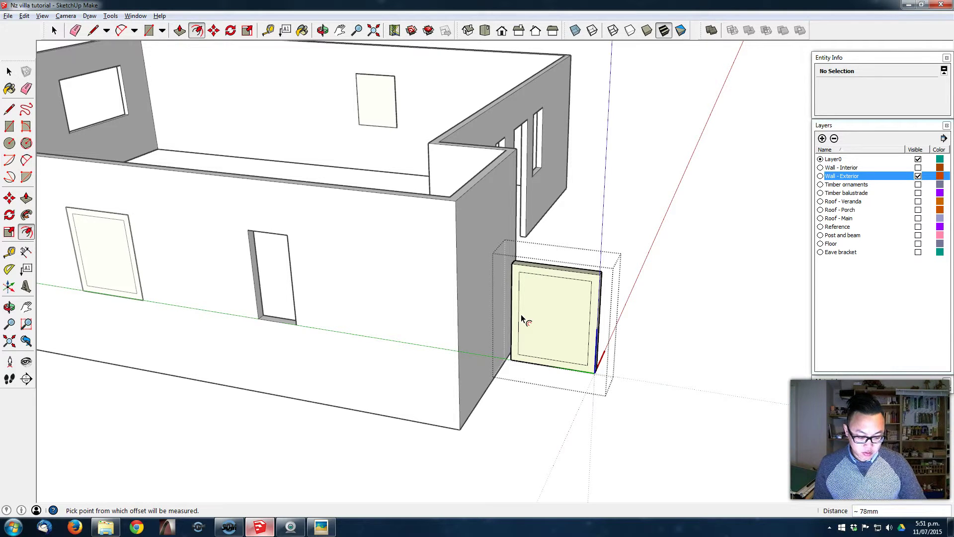
pyautogui.press('o')
pyautogui.moveTo(548, 315); pyautogui.dragTo(547, 299)
pyautogui.press('f')
pyautogui.click(509, 278)
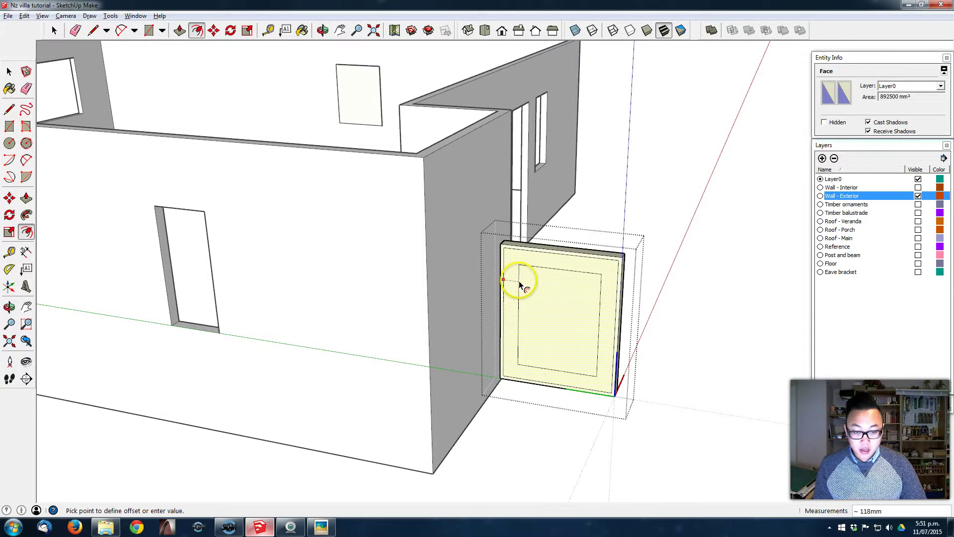
pyautogui.press('Escape')
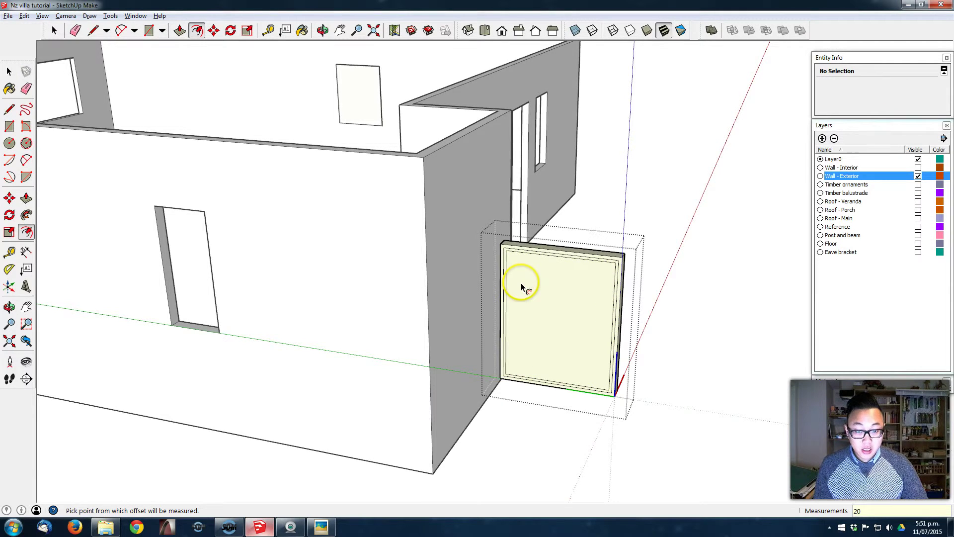
# Step: Push/pull the innermost face 90 mm back through the window's full thickness to open up the frame
pyautogui.scroll(5, 521, 281)
pyautogui.scroll(3, 520, 278)
pyautogui.moveTo(517, 277); pyautogui.dragTo(428, 235, button='middle')
pyautogui.press('p')
pyautogui.click(497, 308)
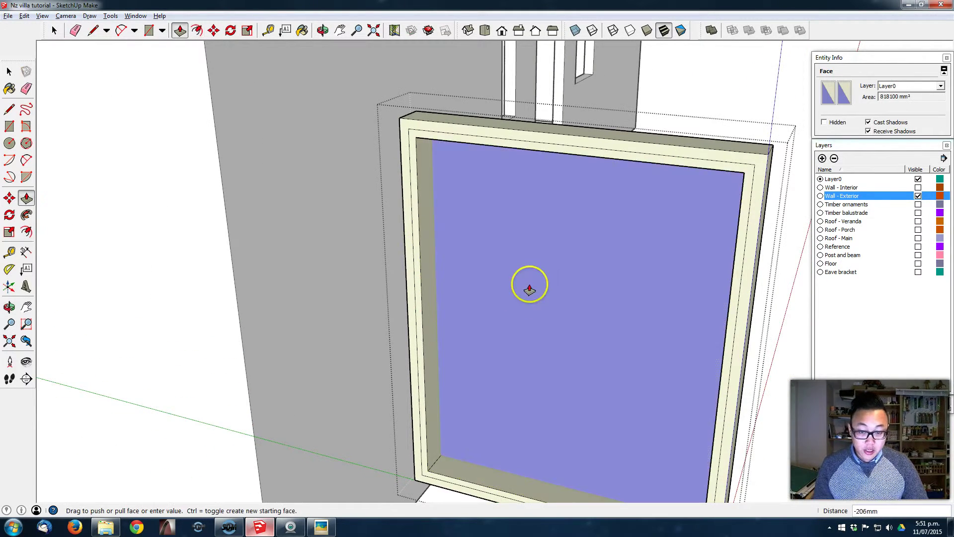
pyautogui.click(534, 177)
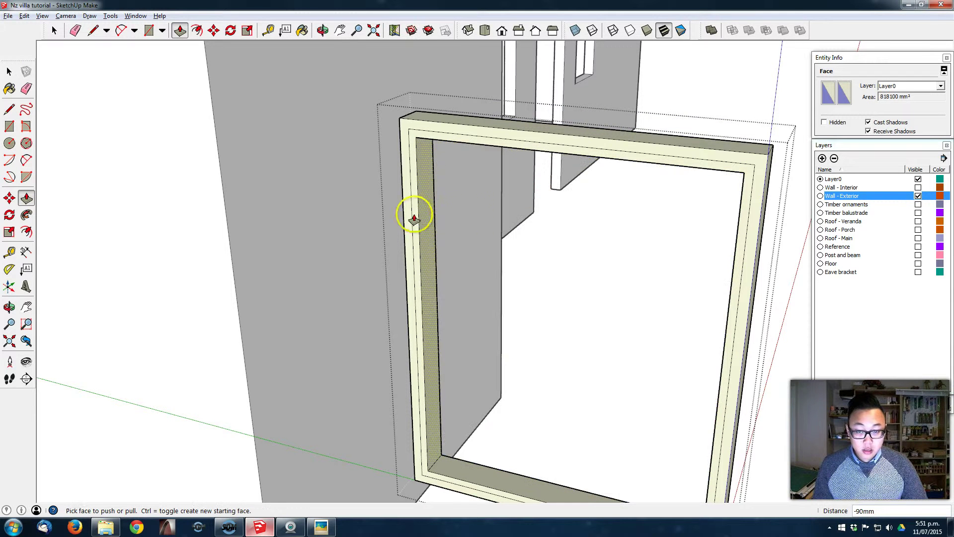
# Step: Recess the narrow inner strip of the window frame by 20 mm
pyautogui.click(419, 201)
pyautogui.click(422, 201)
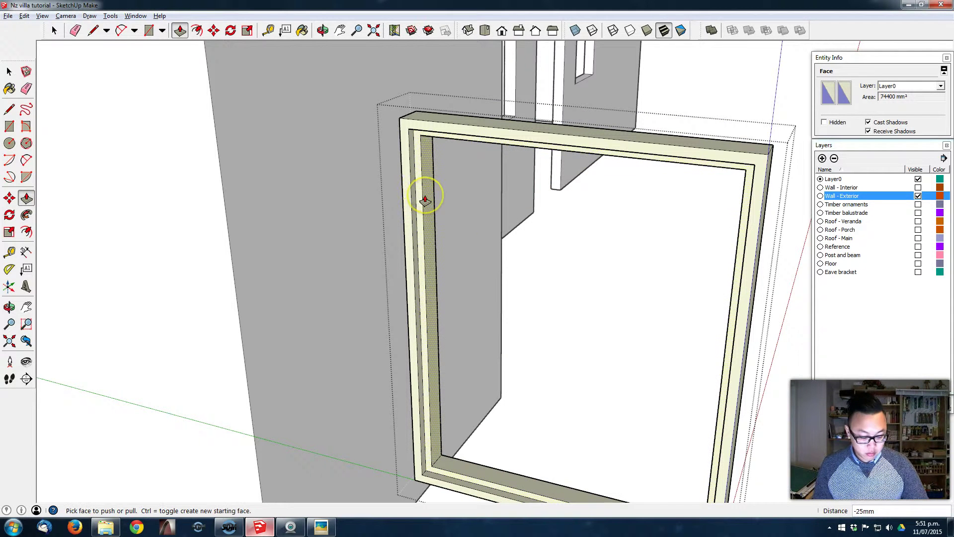
pyautogui.click(425, 201)
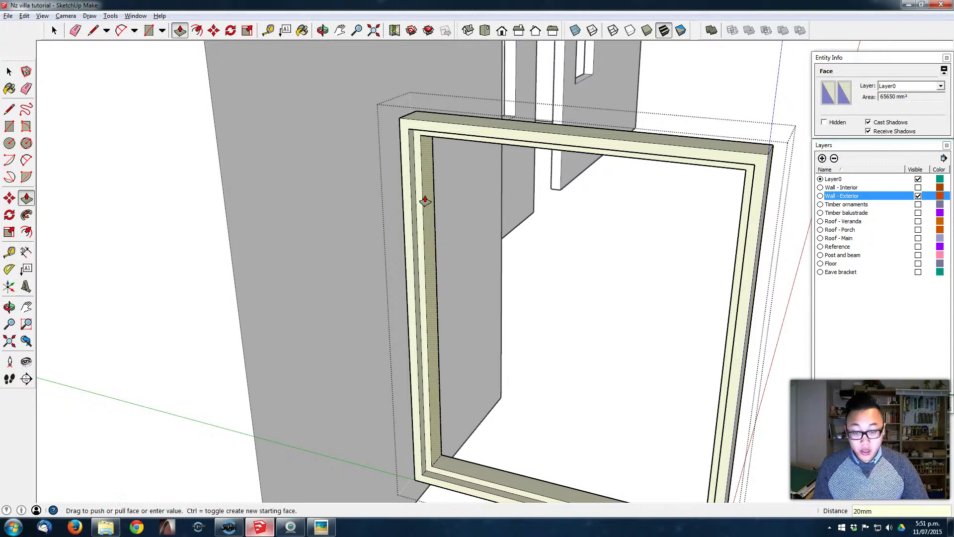
pyautogui.scroll(-3, 437, 233)
pyautogui.click(400, 172)
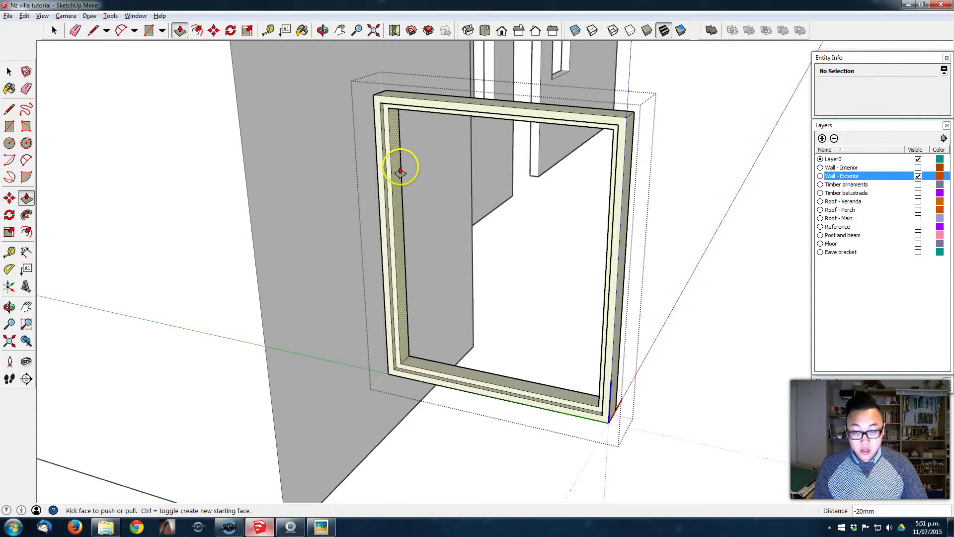
# Step: Select all the connected geometry of the window frame and make it a group
pyautogui.press('space')
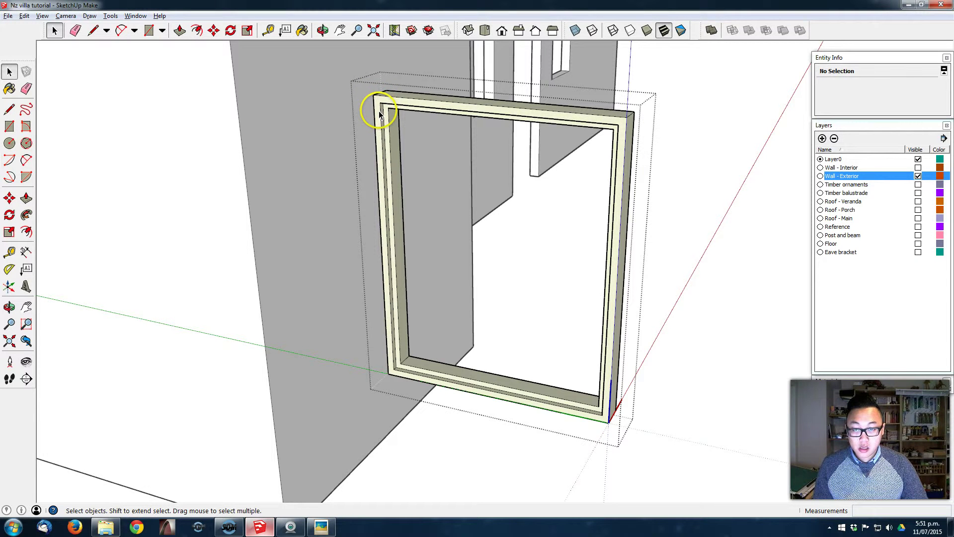
pyautogui.tripleClick(379, 113)
pyautogui.rightClick(380, 112)
pyautogui.click(425, 199)
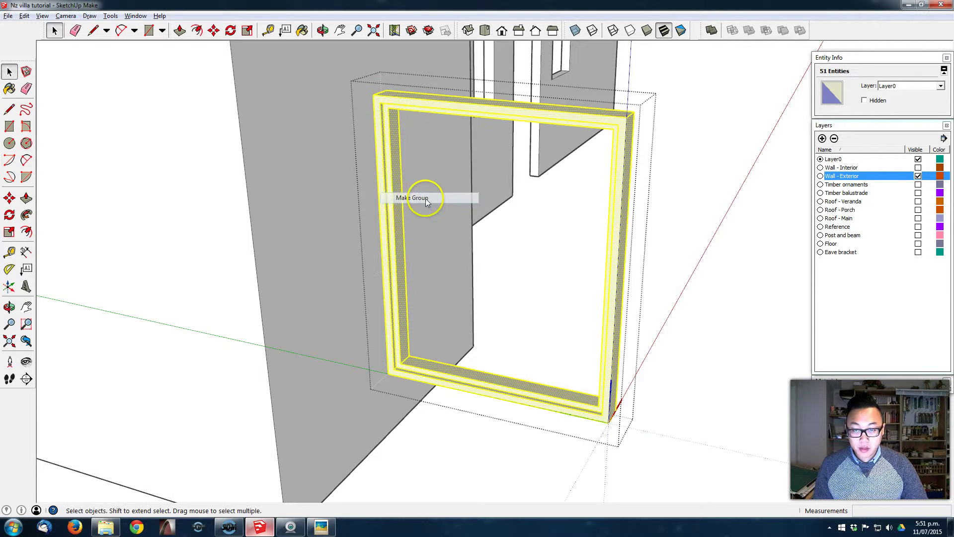
pyautogui.doubleClick(378, 112)
pyautogui.click(378, 110)
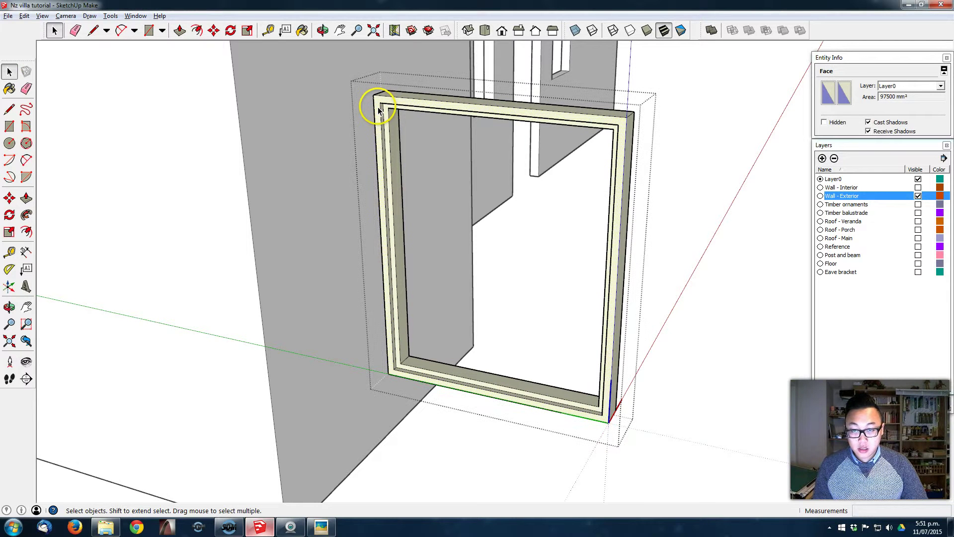
# Step: Draw a 1100 mm by 900 mm rectangle over the frame's front, between its opposite outer corners
pyautogui.press('r')
pyautogui.click(373, 94)
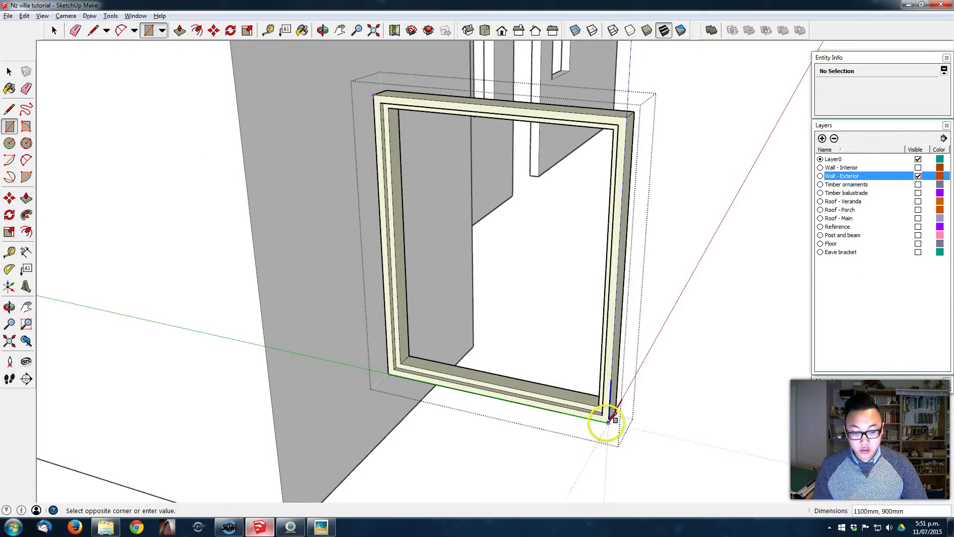
pyautogui.click(609, 422)
# Step: Offset the rectangle's outline outward by 100 mm and delete the inner face, leaving a surround around the frame
pyautogui.press('space')
pyautogui.click(426, 192)
pyautogui.click(27, 233)
pyautogui.click(379, 120)
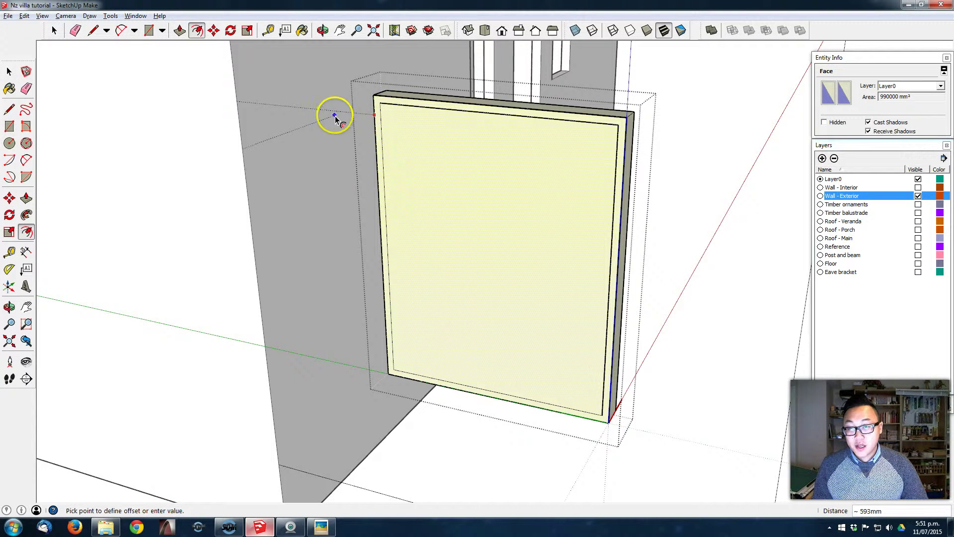
pyautogui.write('100')
pyautogui.press('Return')
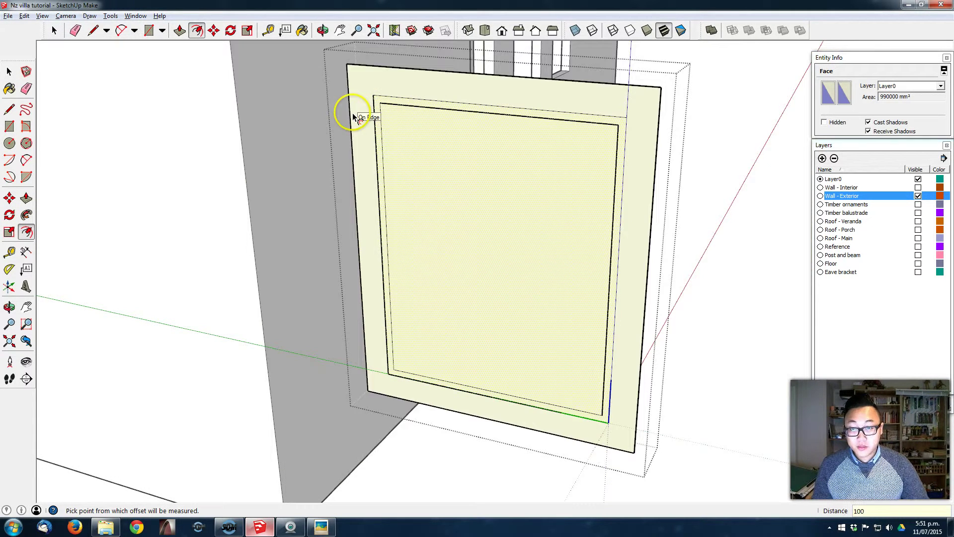
pyautogui.press('space')
pyautogui.press('Delete')
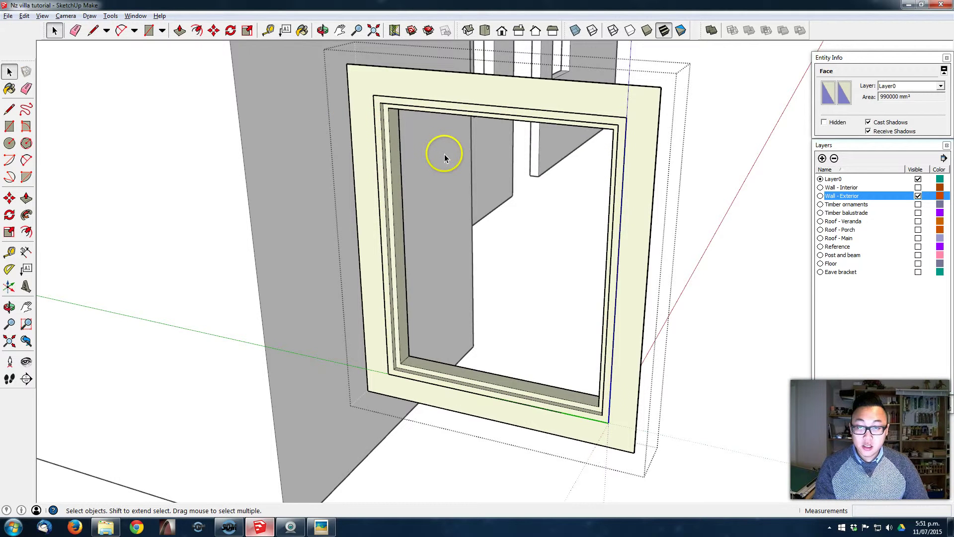
# Step: Move the surround's bottom edge up to the frame's bottom edge, leaving a surround on the sides and top only
pyautogui.moveTo(435, 146); pyautogui.dragTo(426, 131, button='middle')
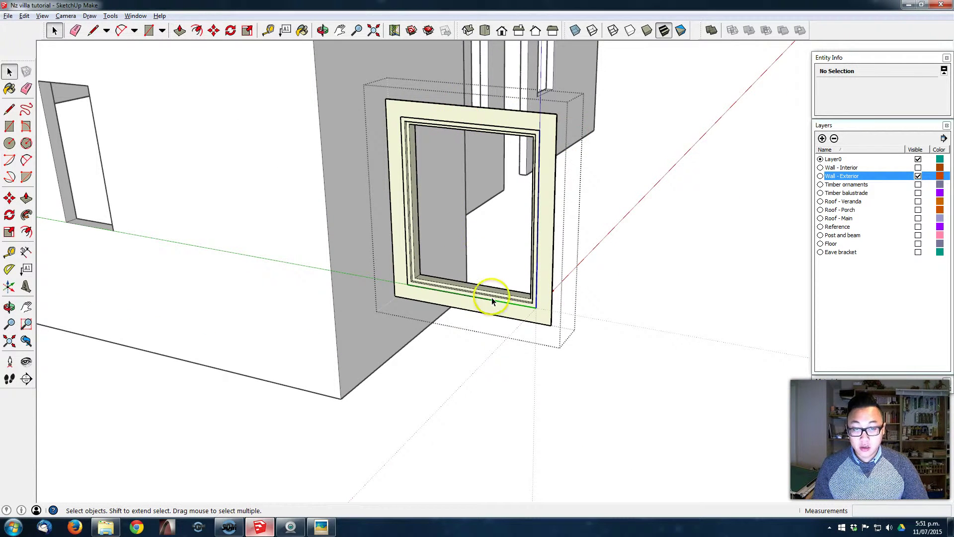
pyautogui.scroll(2, 492, 300)
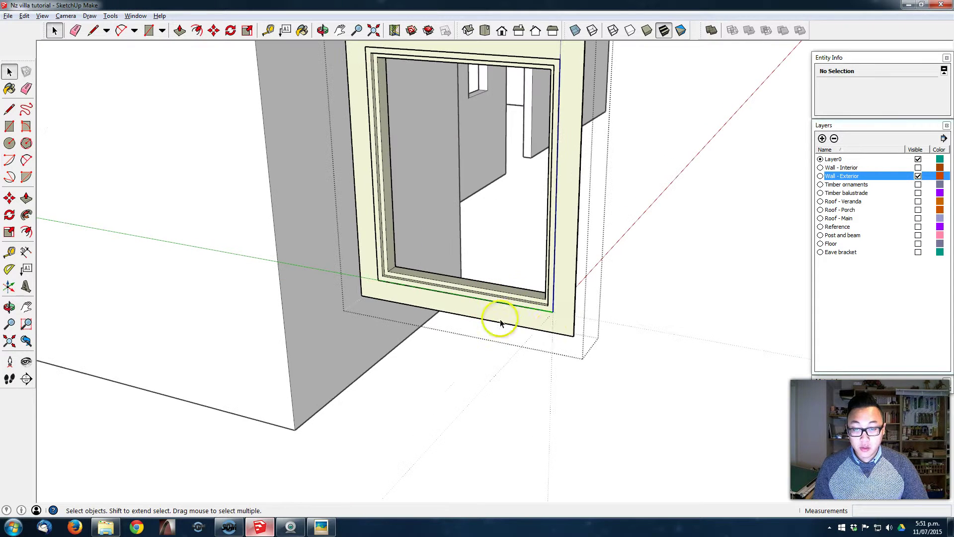
pyautogui.click(552, 336)
pyautogui.press('m')
pyautogui.moveTo(550, 324); pyautogui.dragTo(407, 274, button='middle')
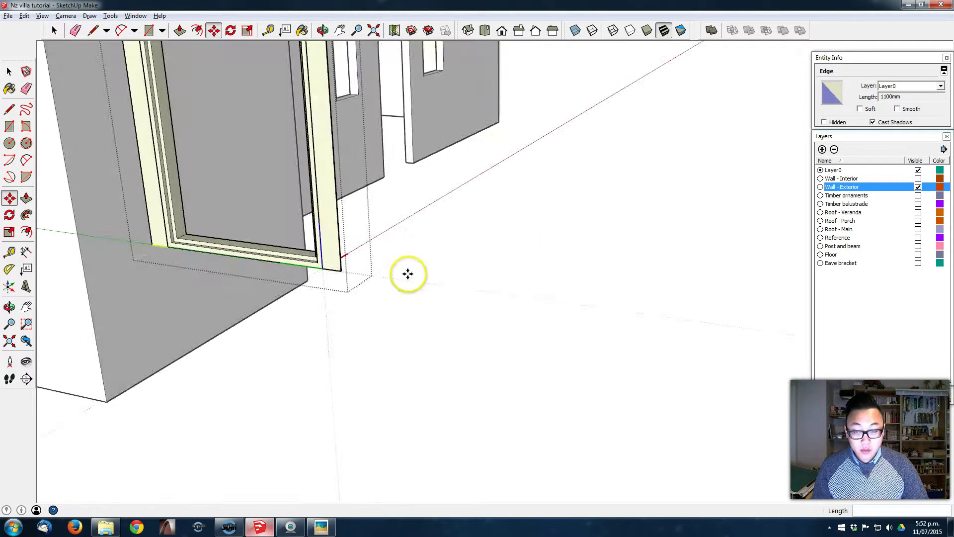
pyautogui.scroll(-4, 408, 273)
pyautogui.scroll(3, 425, 256)
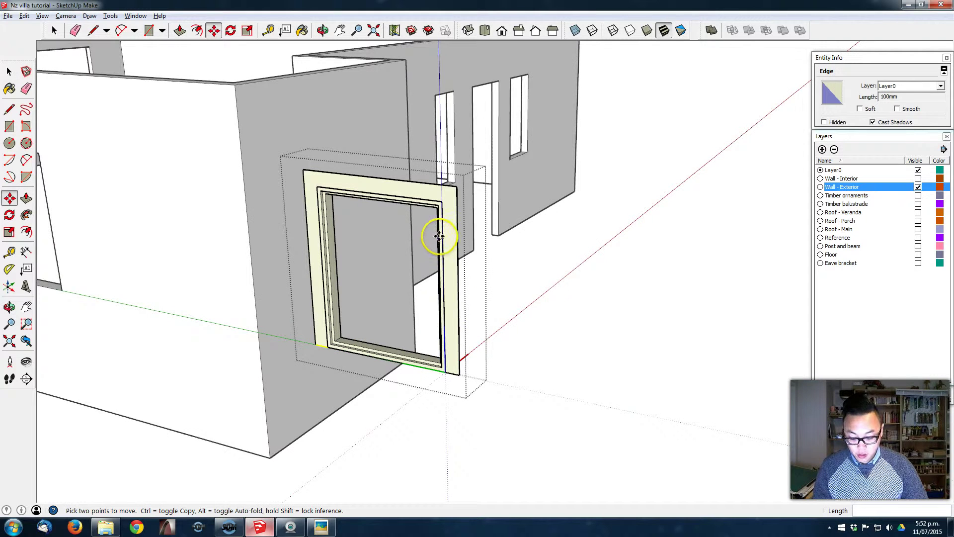
# Step: Push/pull the three-sided surround outward to give it thickness, and make its geometry a group
pyautogui.press('space')
pyautogui.click(450, 209)
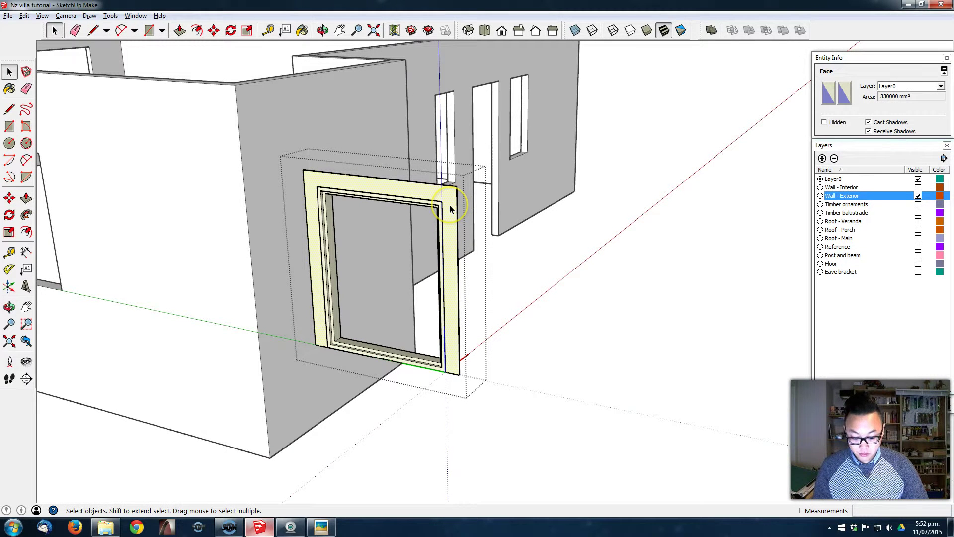
pyautogui.press('p')
pyautogui.click(436, 212)
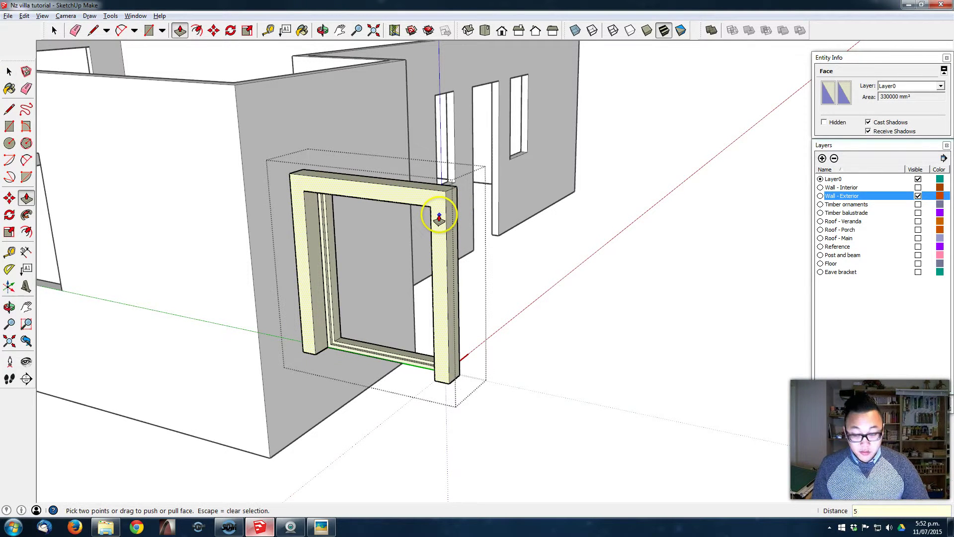
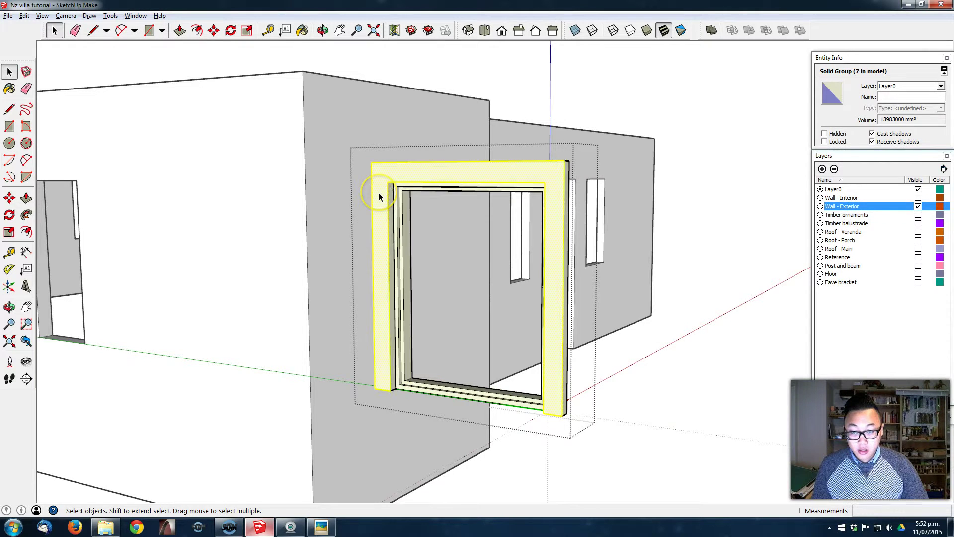
pyautogui.rightClick(379, 194)
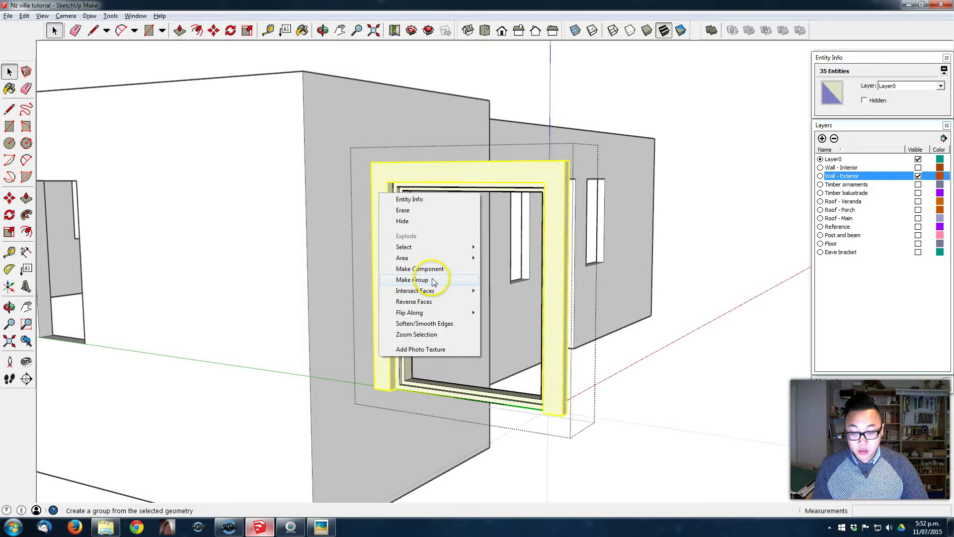
pyautogui.click(433, 281)
# Step: Draw a rectangle across the frame's inner opening, between its opposite corners, as the window pane
pyautogui.press('r')
pyautogui.click(402, 191)
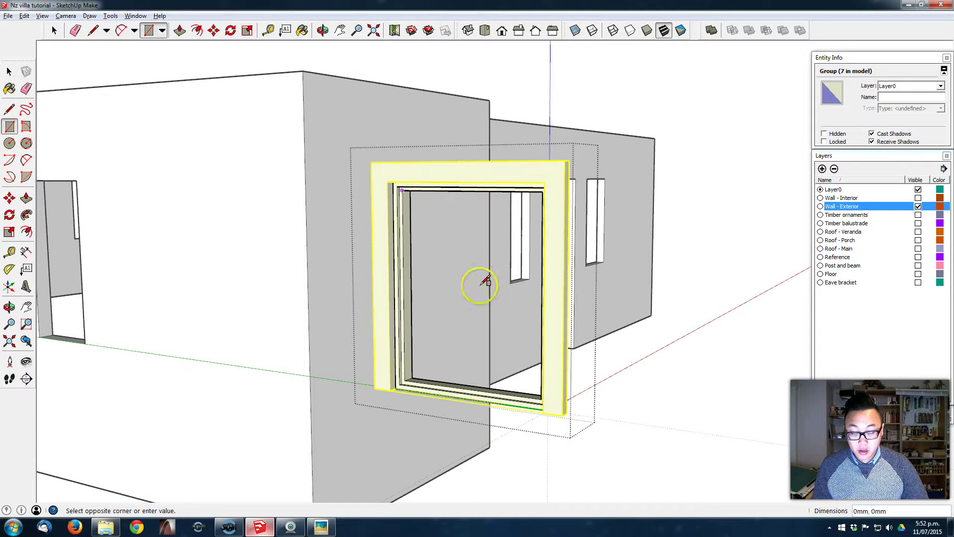
pyautogui.moveTo(528, 386); pyautogui.dragTo(602, 411, button='middle')
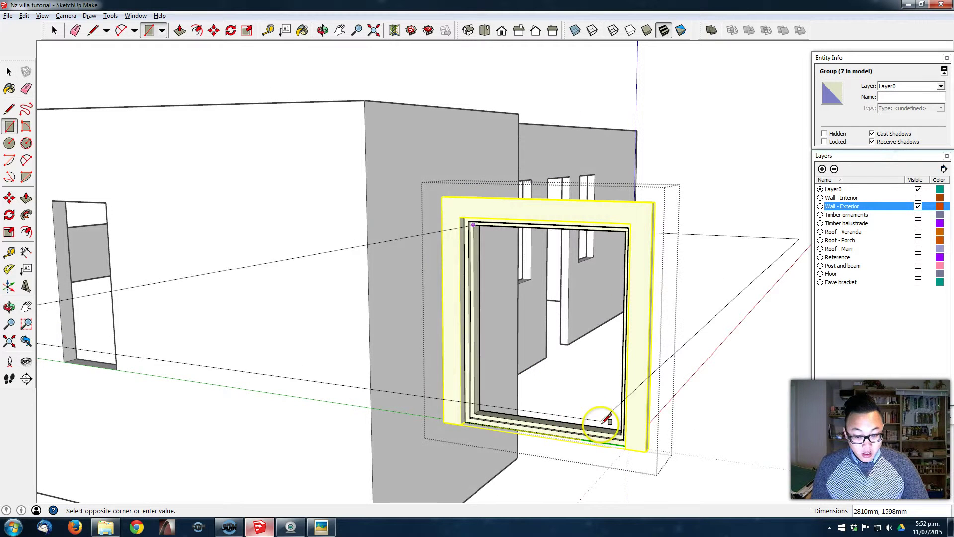
pyautogui.click(624, 432)
# Step: Push/pull the pane face to a thickness of 6 mm and make its geometry a group
pyautogui.scroll(2, 578, 409)
pyautogui.moveTo(575, 407); pyautogui.dragTo(554, 405, button='middle')
pyautogui.press('p')
pyautogui.click(559, 358)
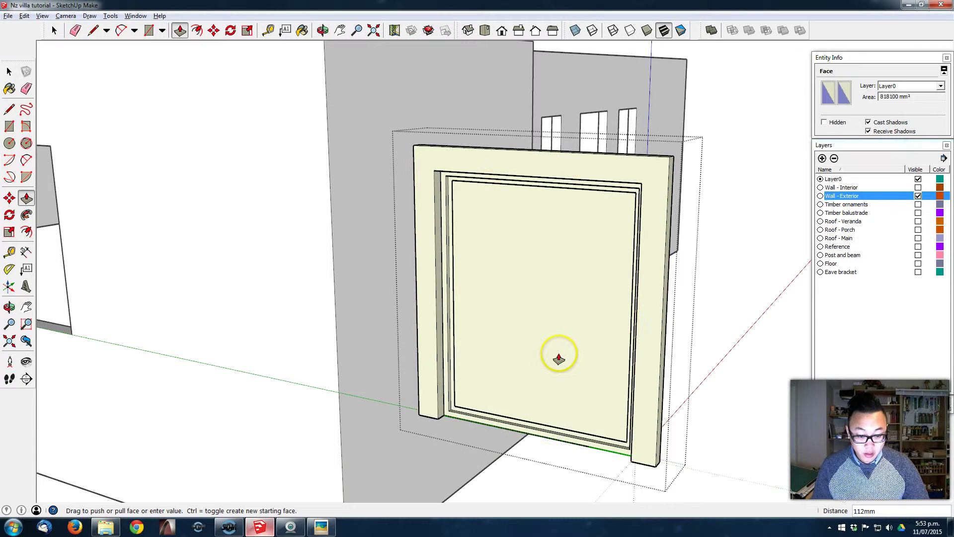
pyautogui.click(434, 408)
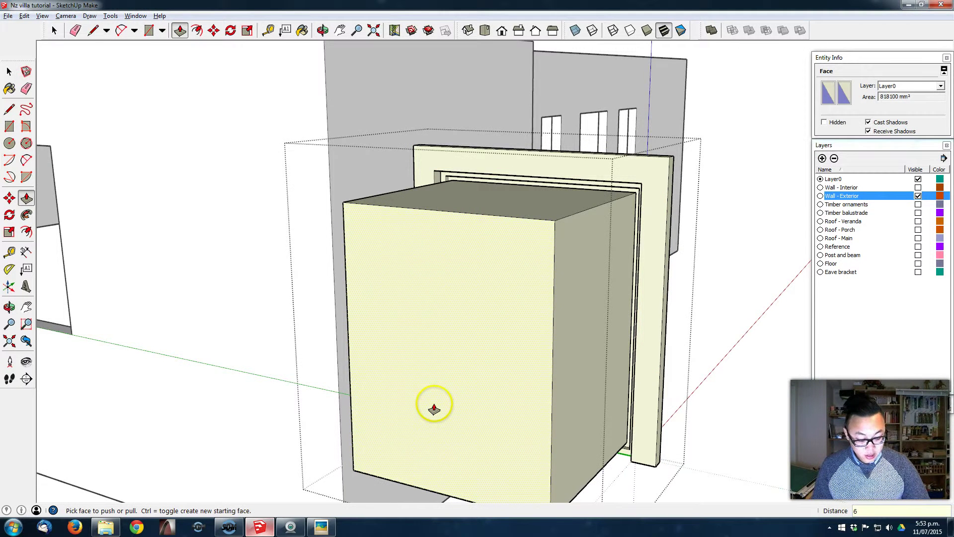
pyautogui.press('Return')
pyautogui.press('space')
pyautogui.tripleClick(570, 296)
pyautogui.rightClick(569, 296)
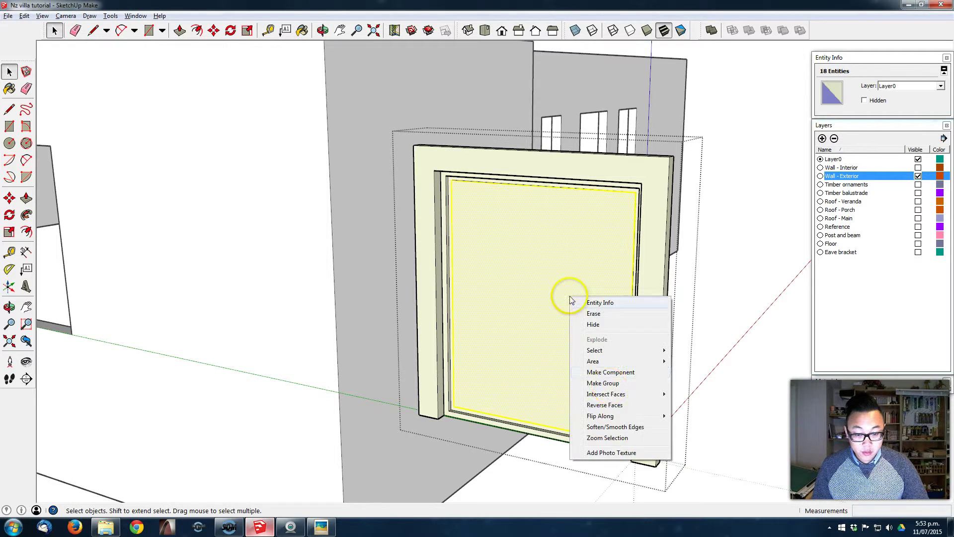
pyautogui.click(603, 382)
# Step: Move the pane group back into the frame by 10 mm and by a further 5 mm, and finish editing the window
pyautogui.scroll(5, 467, 417)
pyautogui.moveTo(462, 418); pyautogui.dragTo(452, 386, button='middle')
pyautogui.press('m')
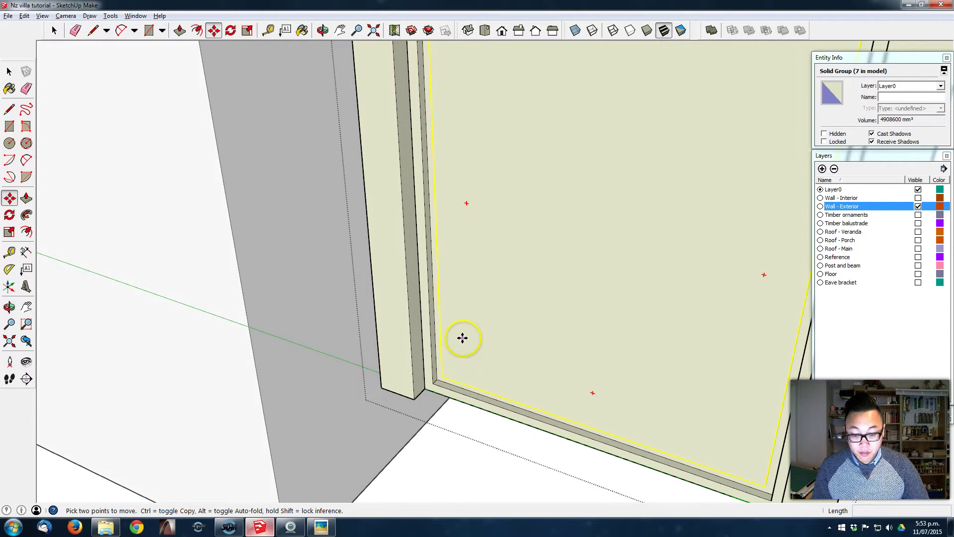
pyautogui.click(455, 355)
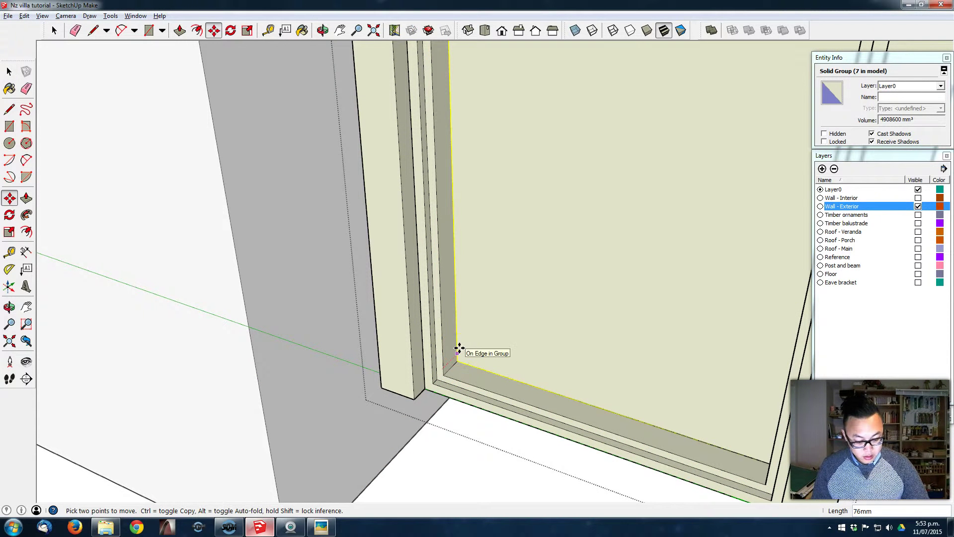
pyautogui.write('10')
pyautogui.press('Return')
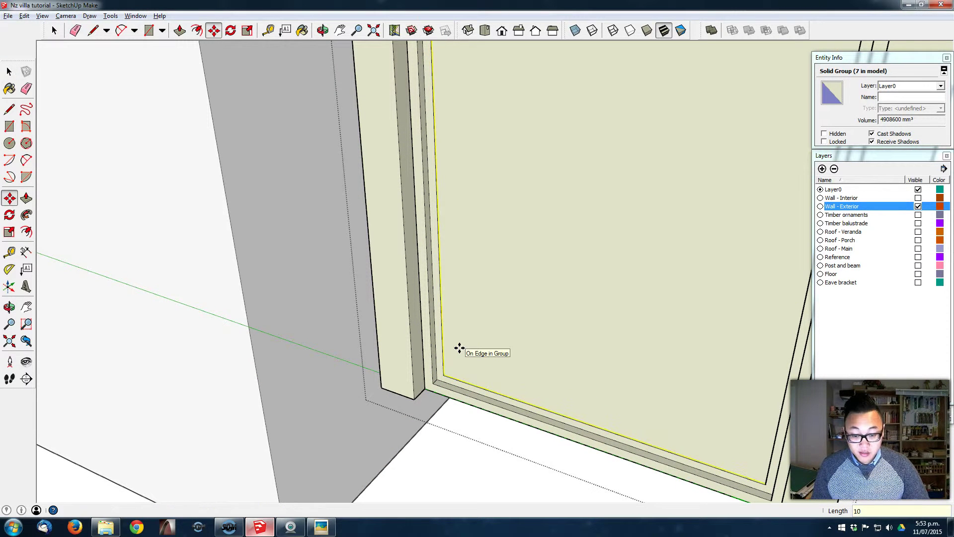
pyautogui.click(464, 382)
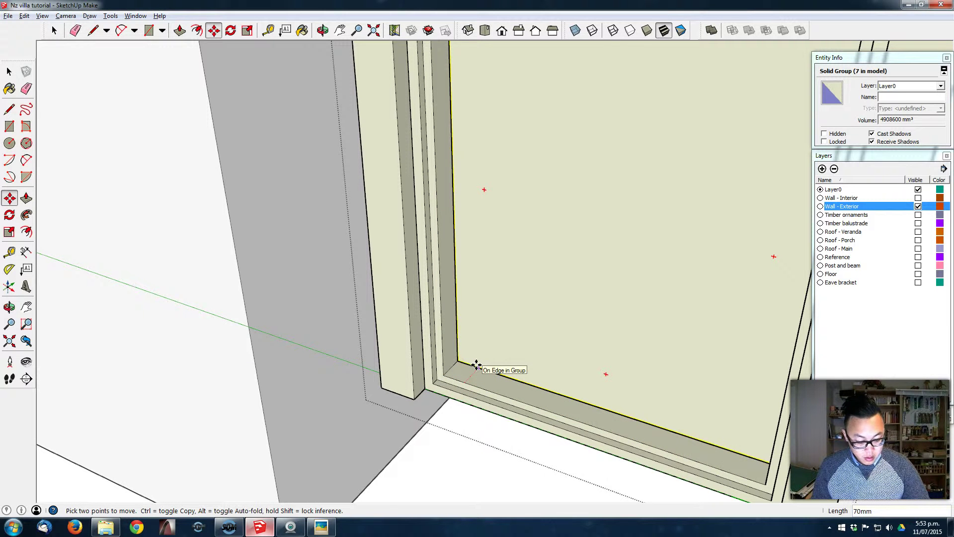
pyautogui.write('5')
pyautogui.press('Return')
pyautogui.moveTo(475, 366); pyautogui.dragTo(492, 264, button='middle')
pyautogui.press('space')
pyautogui.press('Escape')
# Step: Reopen the freestanding window for editing and draw a rectangle about 1100 mm by 175 mm across the surround's lower end
pyautogui.scroll(-3, 508, 243)
pyautogui.scroll(-5, 322, 286)
pyautogui.keyDown('shift'); pyautogui.moveTo(322, 285); pyautogui.dragTo(245, 273, button='middle'); pyautogui.keyUp('shift')
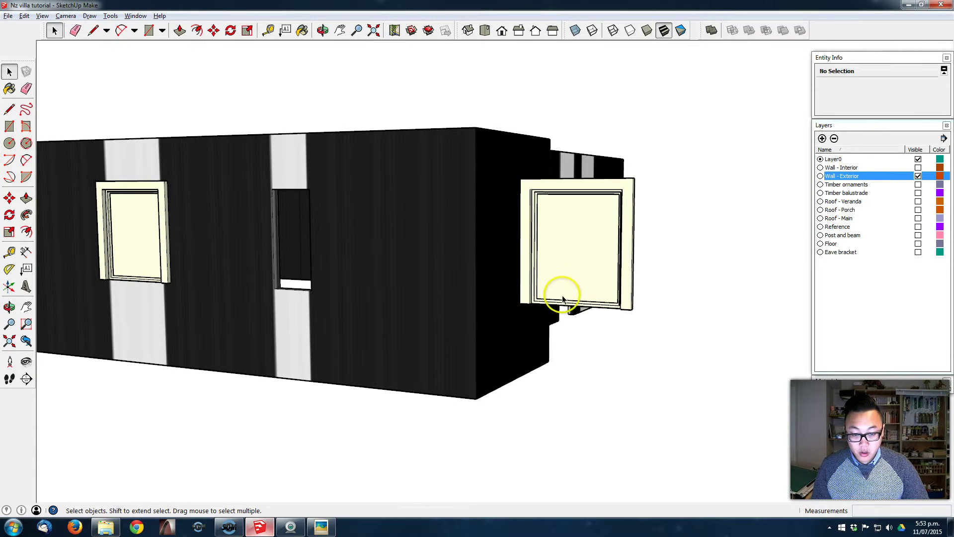
pyautogui.scroll(4, 566, 296)
pyautogui.doubleClick(469, 307)
pyautogui.scroll(2, 453, 315)
pyautogui.moveTo(454, 315); pyautogui.dragTo(391, 316, button='middle')
pyautogui.press('r')
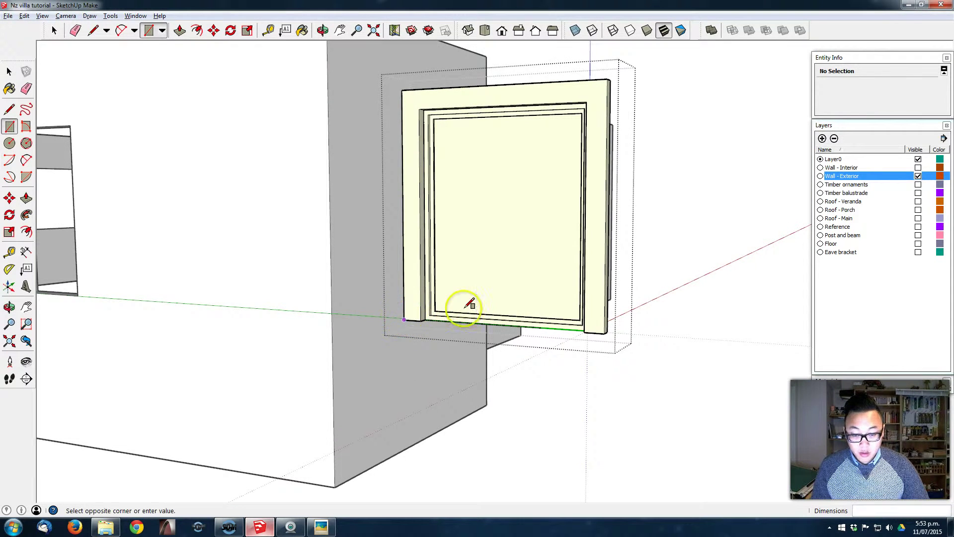
pyautogui.click(604, 298)
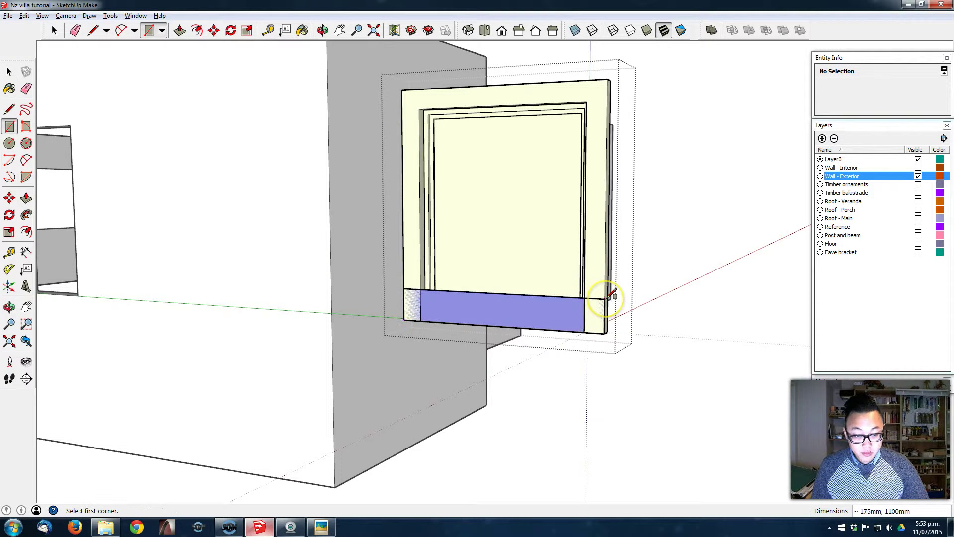
# Step: Push/pull the rectangle across the surround's lower end outward by 75 mm
pyautogui.moveTo(565, 337); pyautogui.dragTo(527, 376, button='middle')
pyautogui.press('p')
pyautogui.moveTo(533, 315); pyautogui.dragTo(512, 330)
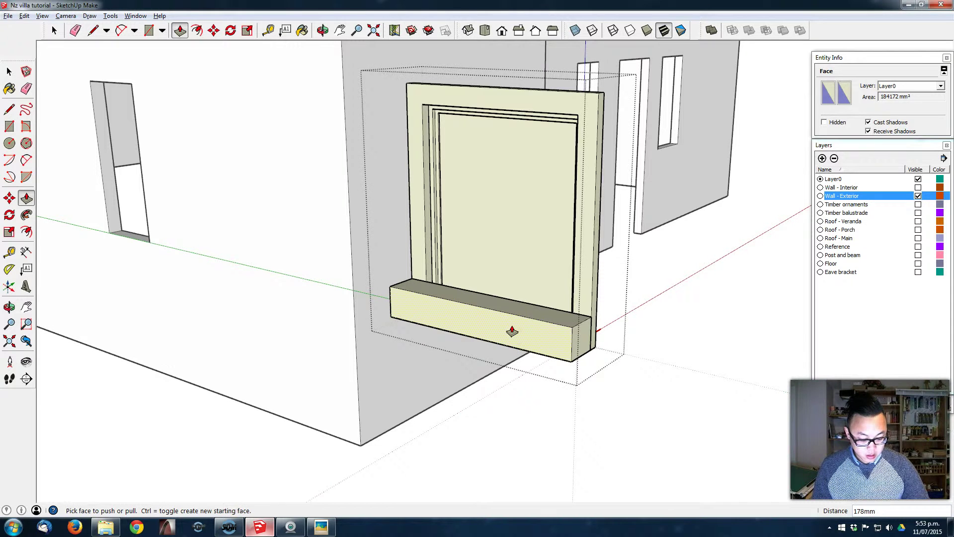
pyautogui.press('Return')
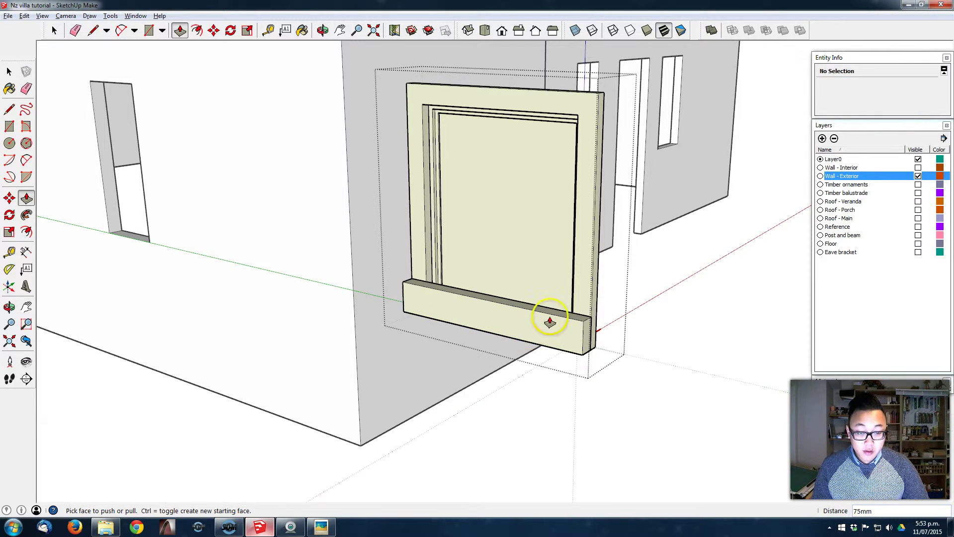
# Step: Lower the upper face of the projecting block by 150 mm to leave a thin window sill
pyautogui.scroll(4, 547, 326)
pyautogui.moveTo(626, 334); pyautogui.dragTo(543, 338, button='middle')
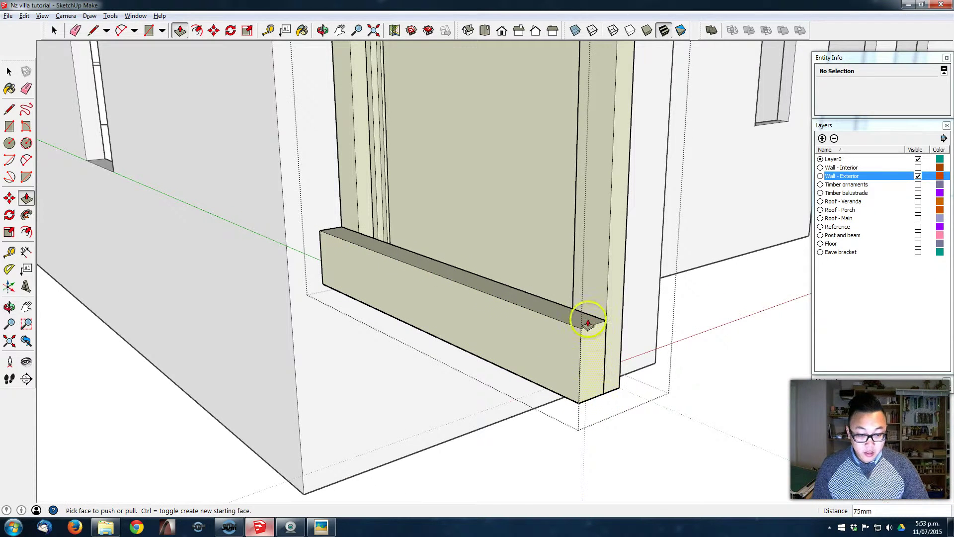
pyautogui.moveTo(592, 326); pyautogui.dragTo(600, 388)
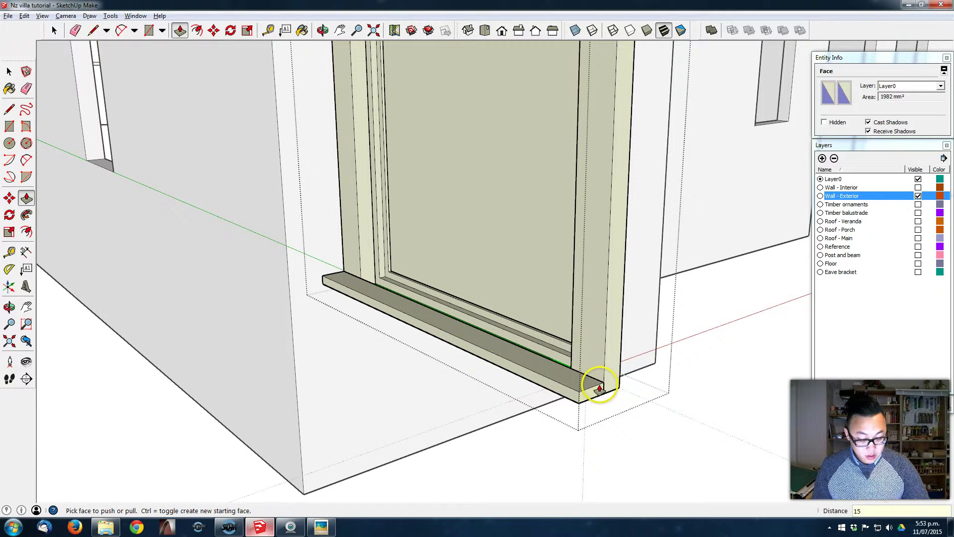
pyautogui.write('0')
pyautogui.press('Return')
# Step: Select all of the sill's connected geometry and make it a group
pyautogui.moveTo(571, 363); pyautogui.dragTo(500, 315, button='middle')
pyautogui.press('space')
pyautogui.rightClick(513, 357)
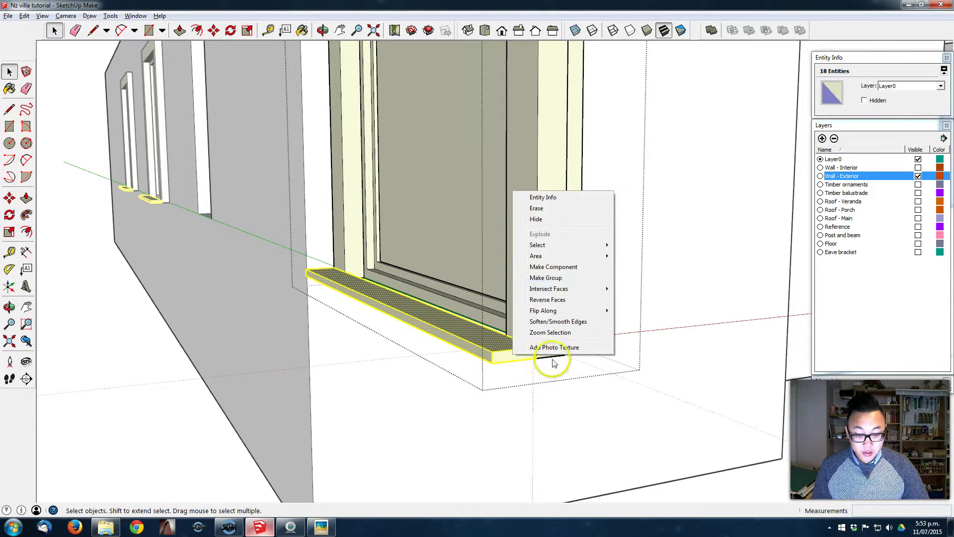
pyautogui.click(574, 279)
# Step: Move the sill group about 53 mm by its inner upper corner to the surround's lower back corner, placing it underneath
pyautogui.moveTo(571, 288); pyautogui.dragTo(482, 337, button='middle')
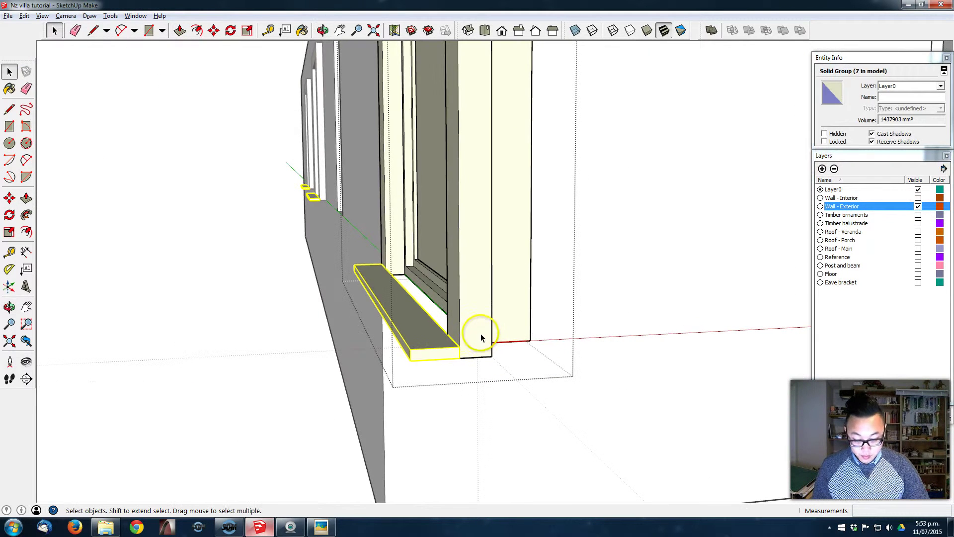
pyautogui.press('m')
pyautogui.click(457, 347)
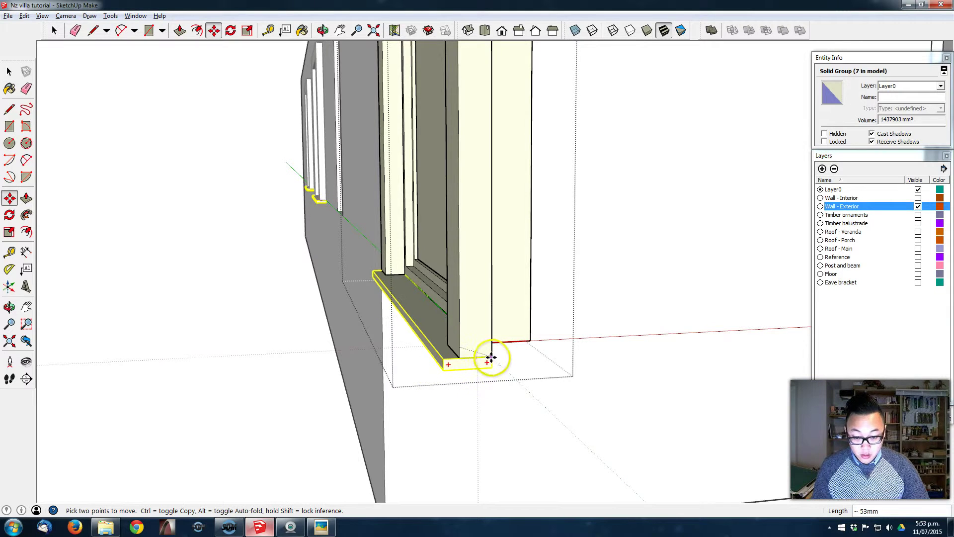
pyautogui.click(492, 357)
pyautogui.moveTo(492, 358); pyautogui.dragTo(697, 404, button='middle')
pyautogui.press('space')
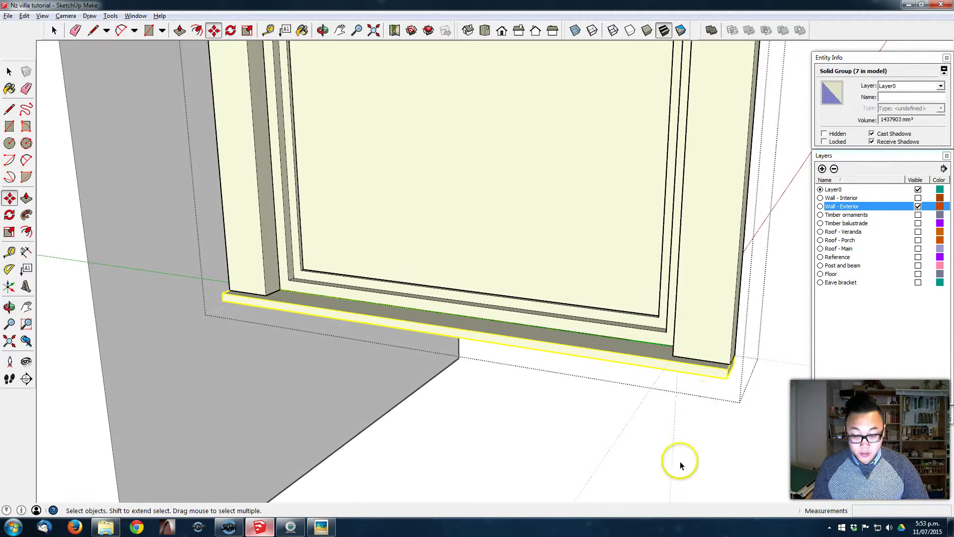
pyautogui.click(685, 462)
# Step: Open the sill group for editing and push/pull its underside downward to thicken the sill
pyautogui.scroll(-6, 480, 356)
pyautogui.moveTo(476, 355); pyautogui.dragTo(500, 323, button='middle')
pyautogui.scroll(-1, 430, 345)
pyautogui.keyDown('shift'); pyautogui.moveTo(396, 354); pyautogui.dragTo(444, 350, button='middle'); pyautogui.keyUp('shift')
pyautogui.moveTo(305, 359); pyautogui.dragTo(520, 390, button='middle')
pyautogui.scroll(3, 494, 411)
pyautogui.doubleClick(495, 413)
pyautogui.press('p')
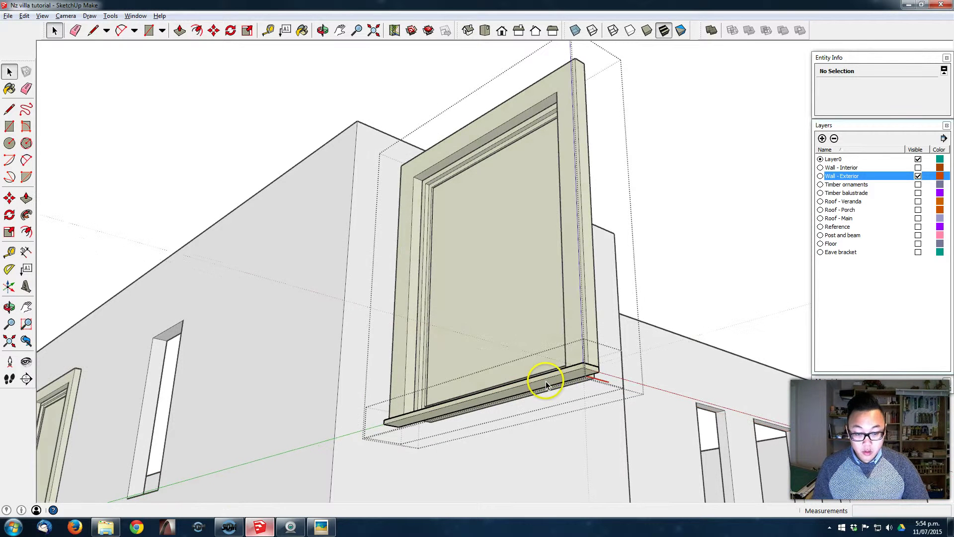
pyautogui.click(546, 387)
pyautogui.click(535, 405)
pyautogui.press('space')
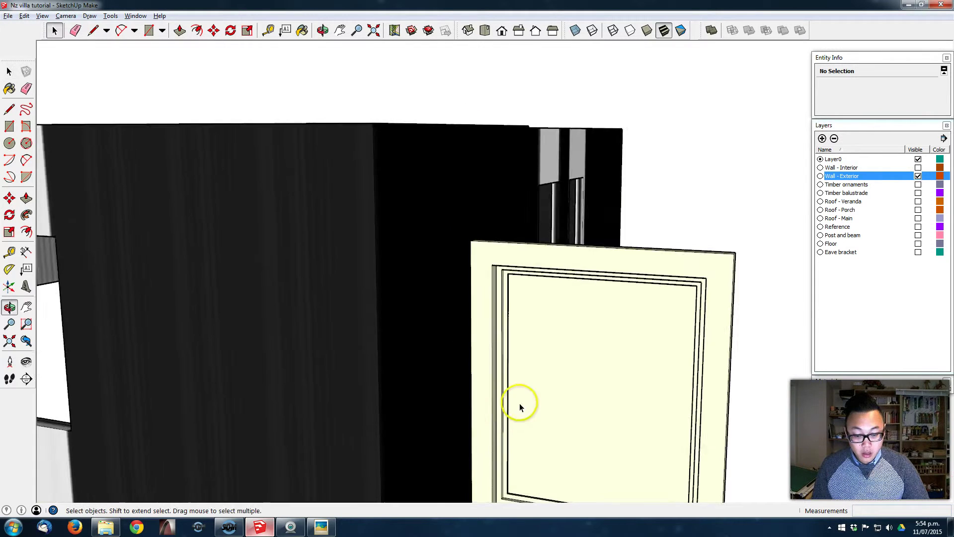
# Step: Extend both ends of the sill by 25 mm beyond the surround and finish editing the window
pyautogui.keyDown('shift'); pyautogui.moveTo(519, 404); pyautogui.dragTo(346, 330, button='middle'); pyautogui.keyUp('shift')
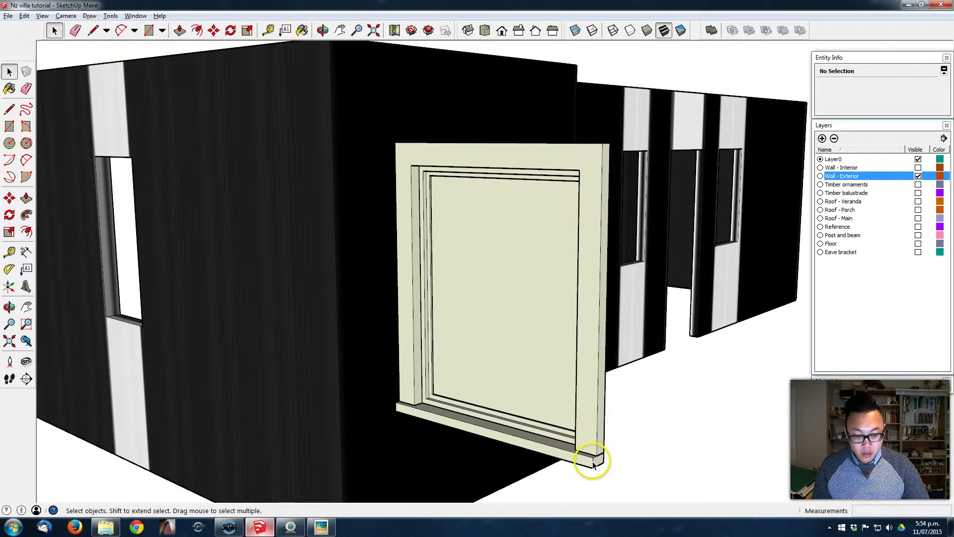
pyautogui.doubleClick(593, 462)
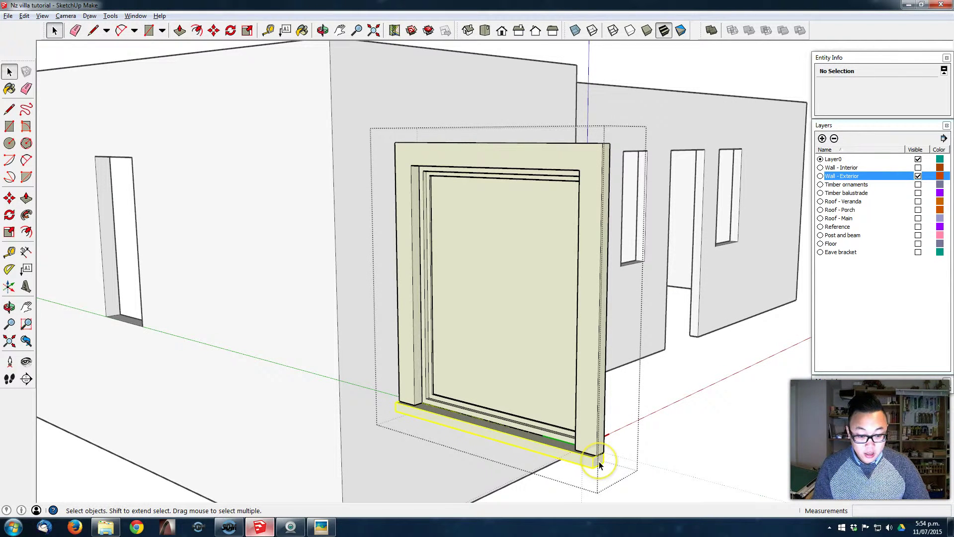
pyautogui.doubleClick(598, 461)
pyautogui.press('p')
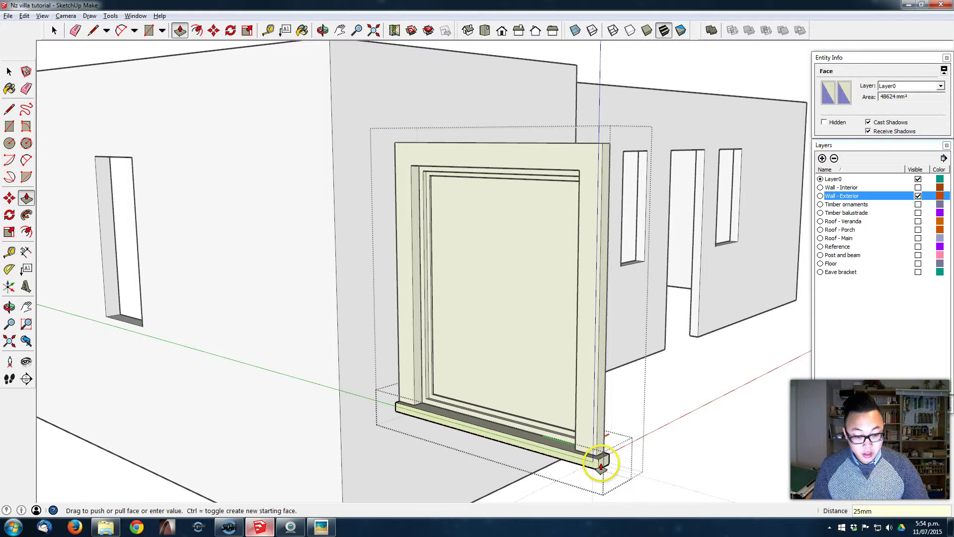
pyautogui.moveTo(536, 441); pyautogui.dragTo(824, 432, button='middle')
pyautogui.moveTo(347, 453); pyautogui.dragTo(409, 445, button='middle')
pyautogui.doubleClick(380, 451)
pyautogui.press('space')
pyautogui.doubleClick(643, 393)
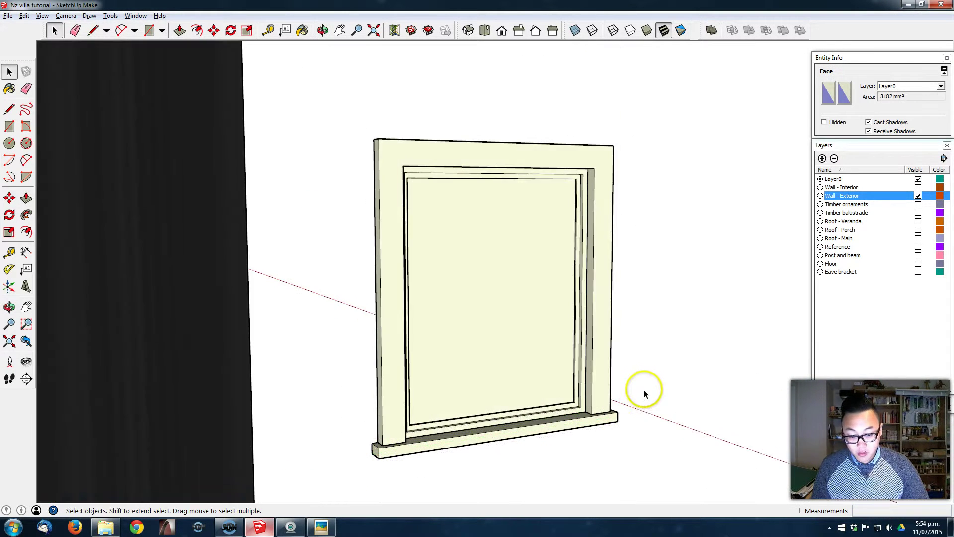
# Step: Examine the windows placed in the exterior walls and compare them with the villa's reference rendering VIZ_0012.png
pyautogui.moveTo(643, 394); pyautogui.dragTo(369, 412, button='middle')
pyautogui.scroll(-6, 440, 368)
pyautogui.keyDown('shift'); pyautogui.moveTo(304, 395); pyautogui.dragTo(763, 402, button='middle'); pyautogui.keyUp('shift')
pyautogui.moveTo(380, 359); pyautogui.dragTo(82, 432, button='middle')
pyautogui.press('space')
pyautogui.moveTo(575, 323); pyautogui.dragTo(169, 380, button='middle')
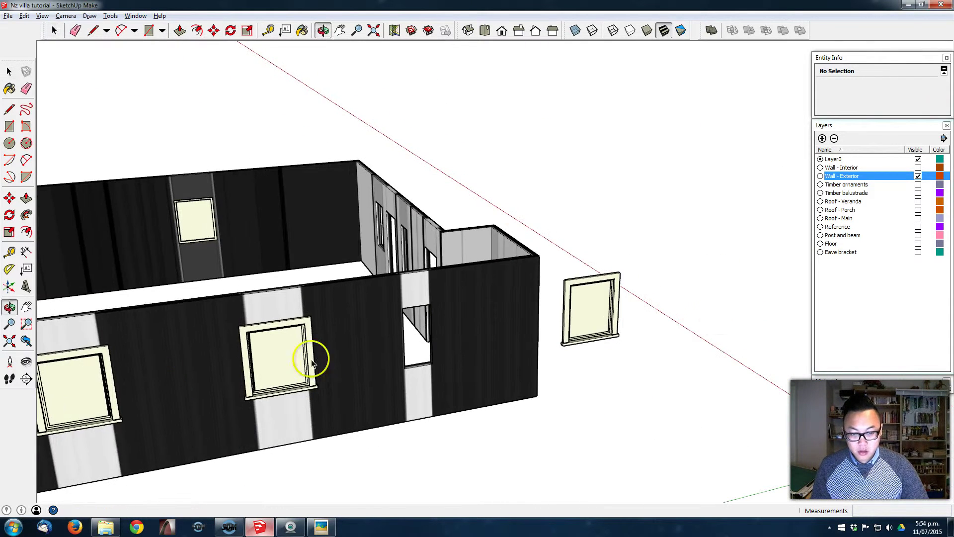
pyautogui.moveTo(686, 317); pyautogui.dragTo(543, 315, button='middle')
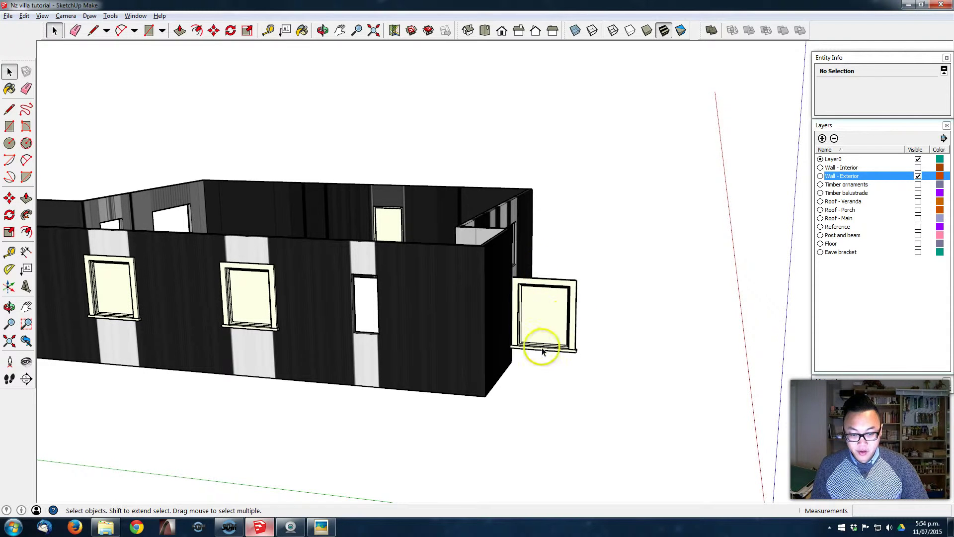
pyautogui.scroll(2, 565, 322)
pyautogui.click(318, 527)
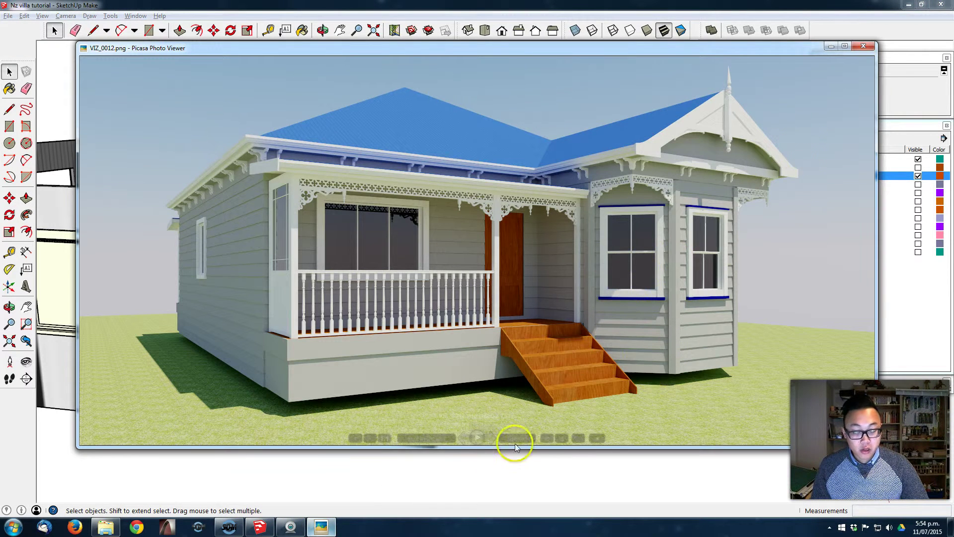
pyautogui.click(321, 521)
# Step: Open the freestanding window for editing and draw a rectangle about 1050 mm by 21 mm along one inner side of its frame
pyautogui.scroll(4, 510, 360)
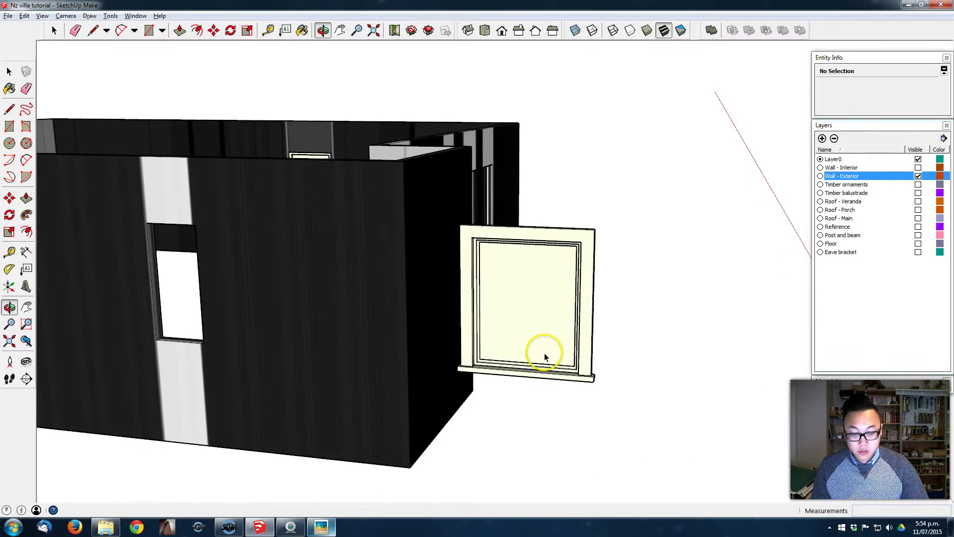
pyautogui.doubleClick(502, 306)
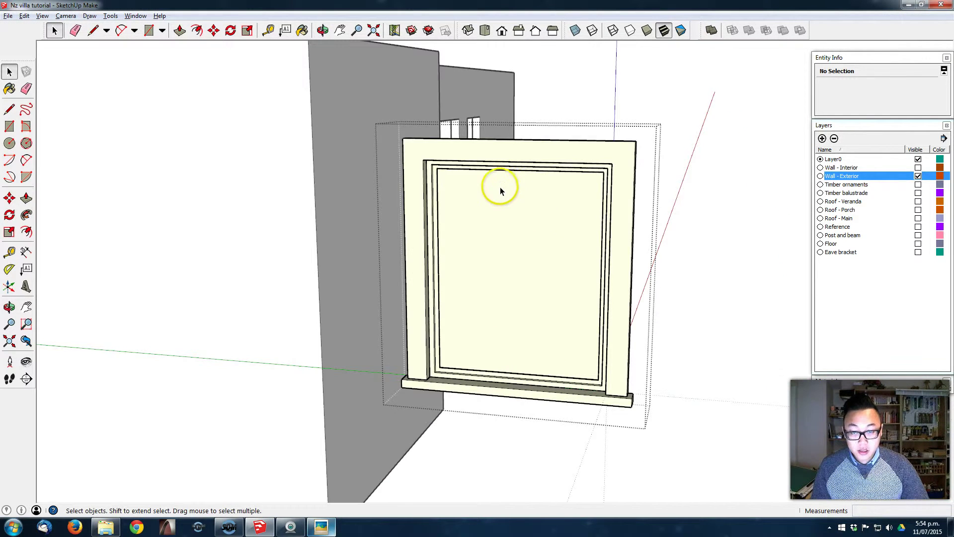
pyautogui.scroll(3, 501, 189)
pyautogui.moveTo(437, 186); pyautogui.dragTo(396, 103, button='middle')
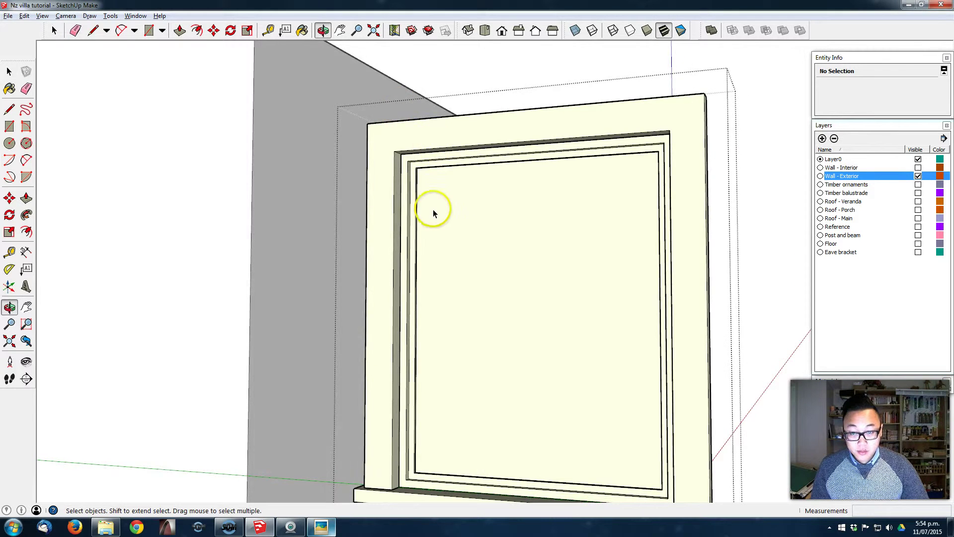
pyautogui.scroll(2, 400, 168)
pyautogui.press('r')
pyautogui.click(404, 147)
pyautogui.moveTo(401, 181); pyautogui.dragTo(348, 346, button='middle')
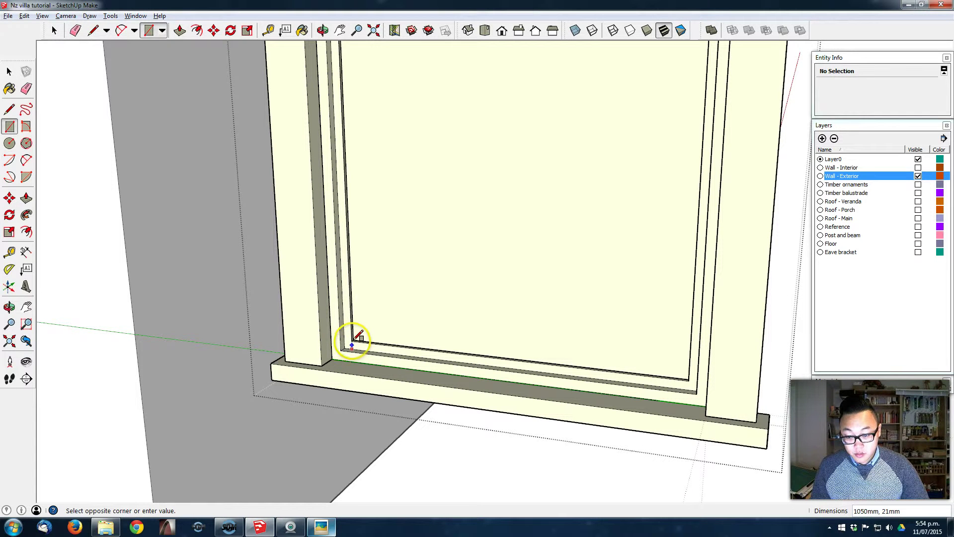
pyautogui.click(352, 341)
# Step: Push/pull the narrow rectangle into a vertical glazing bar and make its geometry a group
pyautogui.press('p')
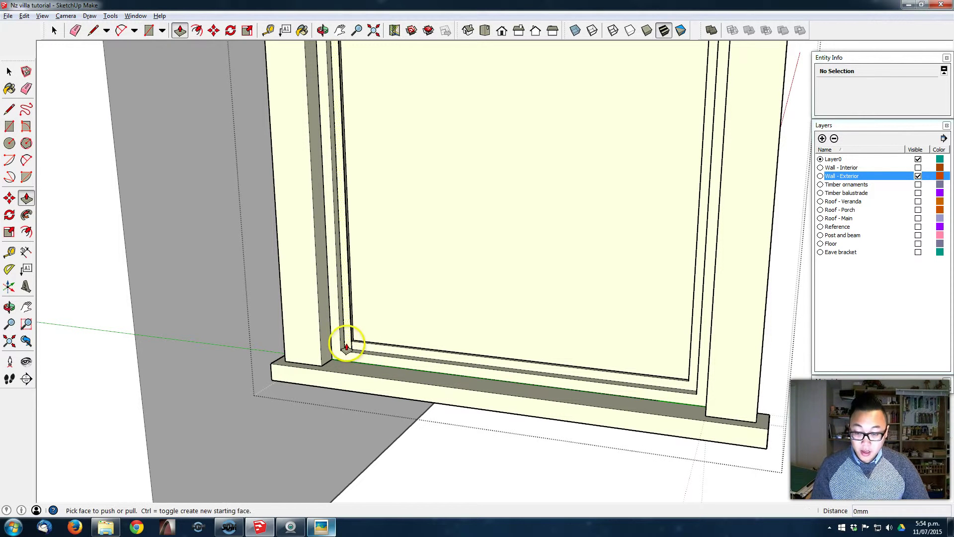
pyautogui.click(354, 342)
pyautogui.click(357, 363)
pyautogui.press('space')
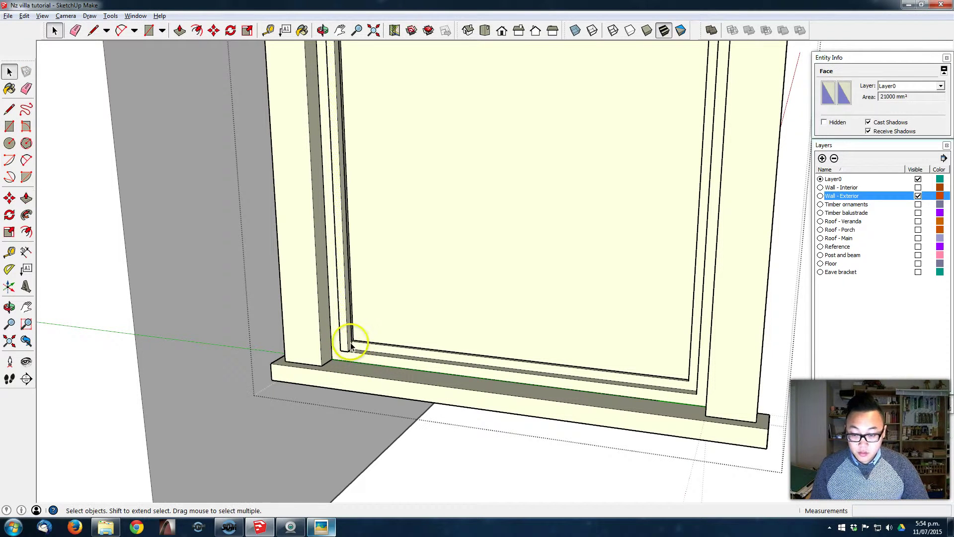
pyautogui.tripleClick(353, 341)
pyautogui.rightClick(352, 342)
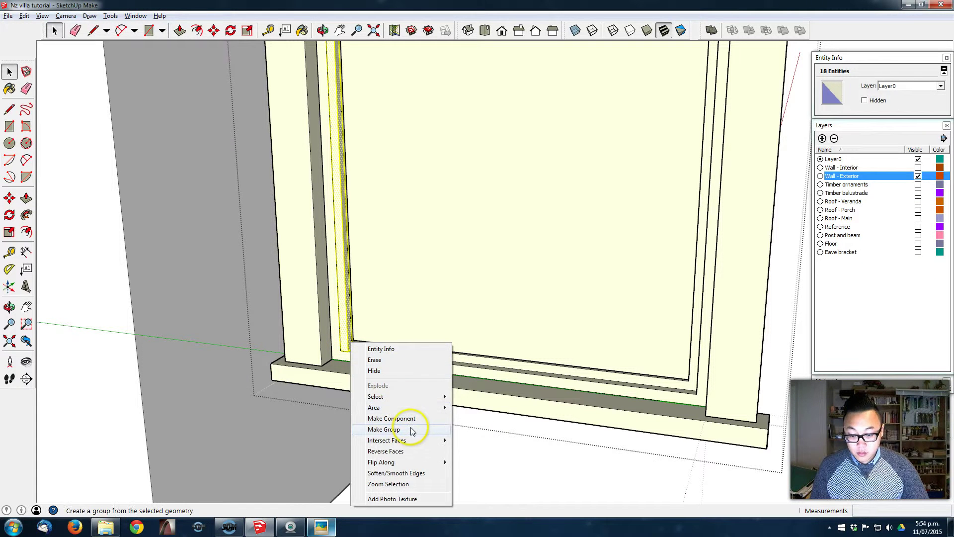
pyautogui.click(411, 430)
# Step: Move the glazing bar by its end midpoint to the middle of the frame's lower member, centring it across the pane
pyautogui.moveTo(369, 373); pyautogui.dragTo(337, 364, button='middle')
pyautogui.press('m')
pyautogui.scroll(3, 335, 363)
pyautogui.click(337, 363)
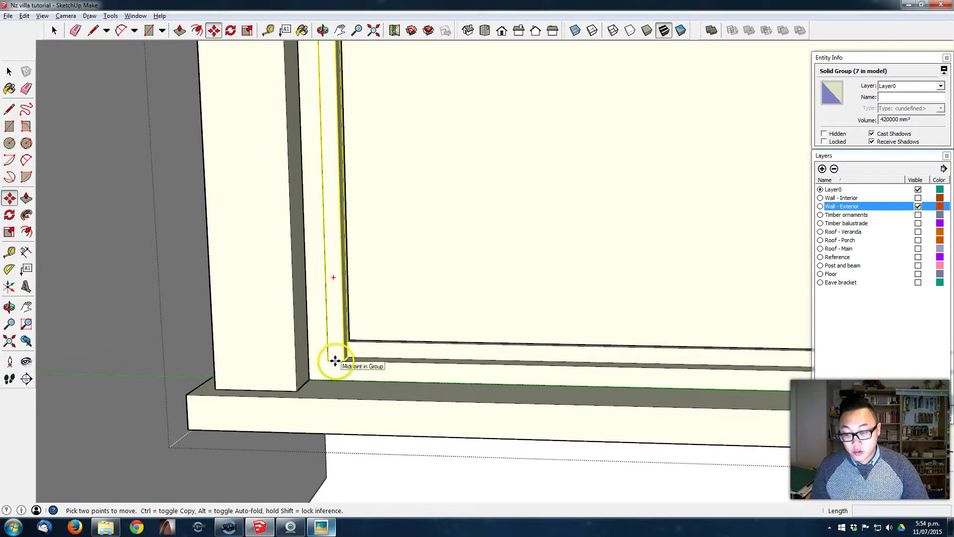
pyautogui.click(406, 371)
pyautogui.scroll(-2, 632, 357)
pyautogui.keyDown('shift'); pyautogui.moveTo(633, 356); pyautogui.dragTo(381, 345, button='middle'); pyautogui.keyUp('shift')
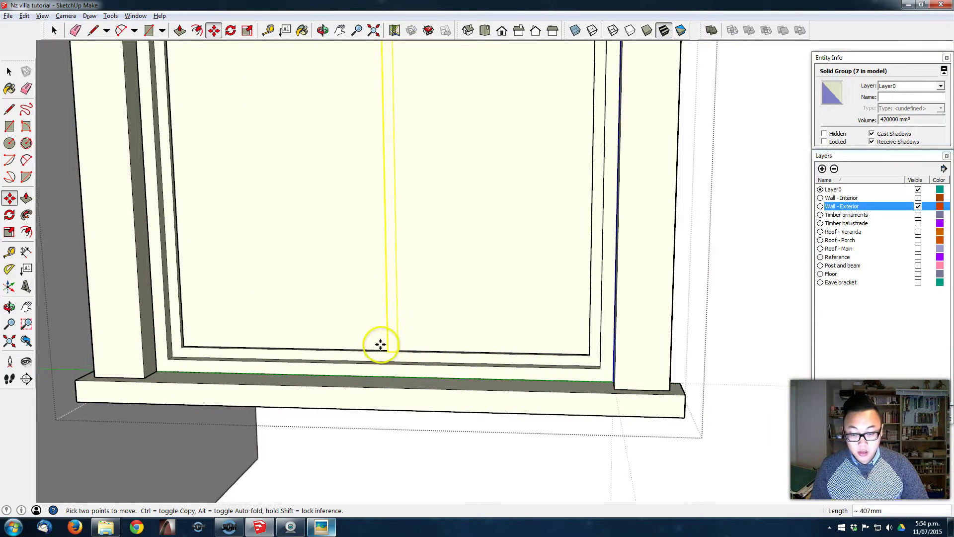
pyautogui.click(366, 366)
pyautogui.moveTo(428, 336); pyautogui.dragTo(389, 325, button='middle')
pyautogui.press('space')
pyautogui.click(624, 284)
# Step: Reopen the window and rotate a copy of the vertical glazing bar about its midpoint to make a horizontal bar
pyautogui.moveTo(473, 291); pyautogui.dragTo(351, 287, button='middle')
pyautogui.doubleClick(389, 228)
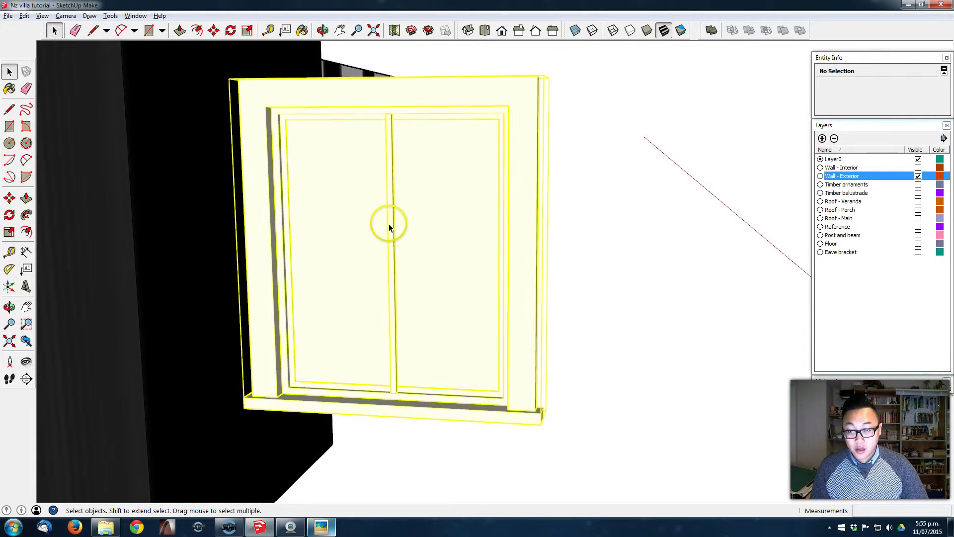
pyautogui.click(10, 214)
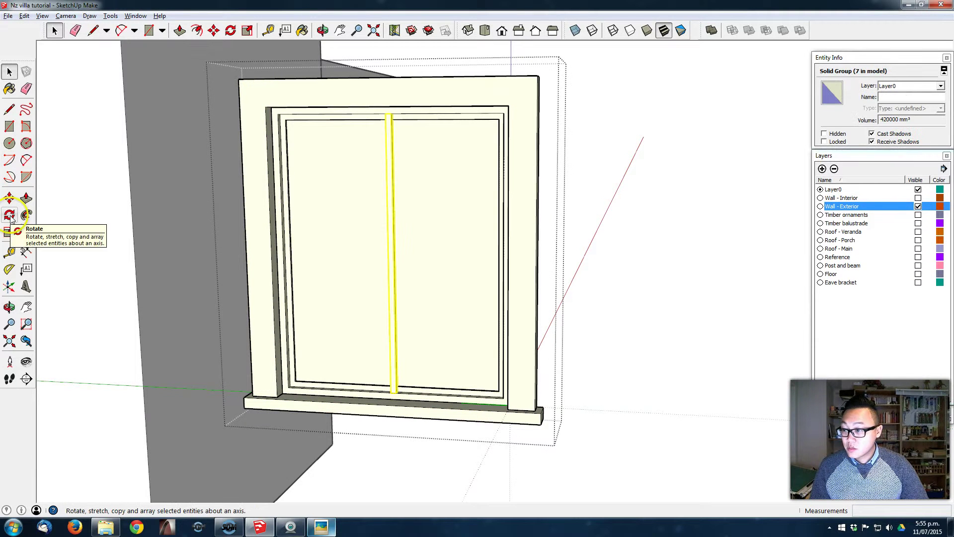
pyautogui.scroll(2, 392, 251)
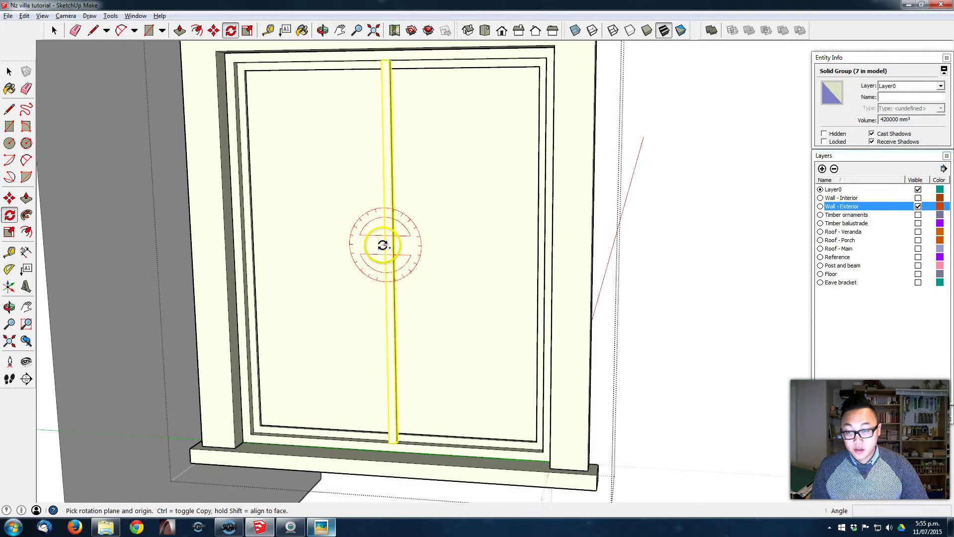
pyautogui.click(386, 256)
pyautogui.click(385, 244)
pyautogui.click(356, 256)
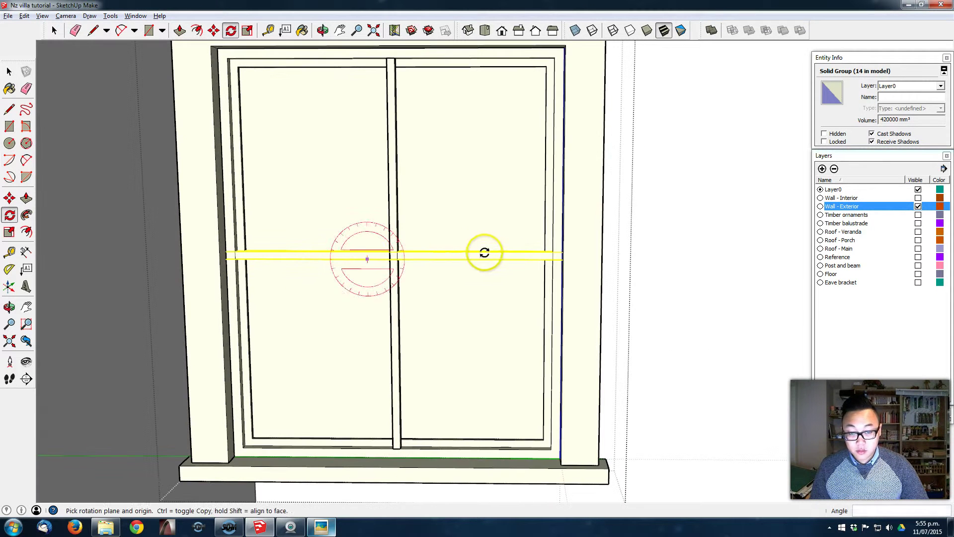
# Step: Open the horizontal glazing bar for editing and move its right end in to the frame's inner edge
pyautogui.press('space')
pyautogui.doubleClick(487, 256)
pyautogui.moveTo(487, 256); pyautogui.dragTo(498, 202, button='middle')
pyautogui.moveTo(499, 202); pyautogui.dragTo(645, 323)
pyautogui.press('m')
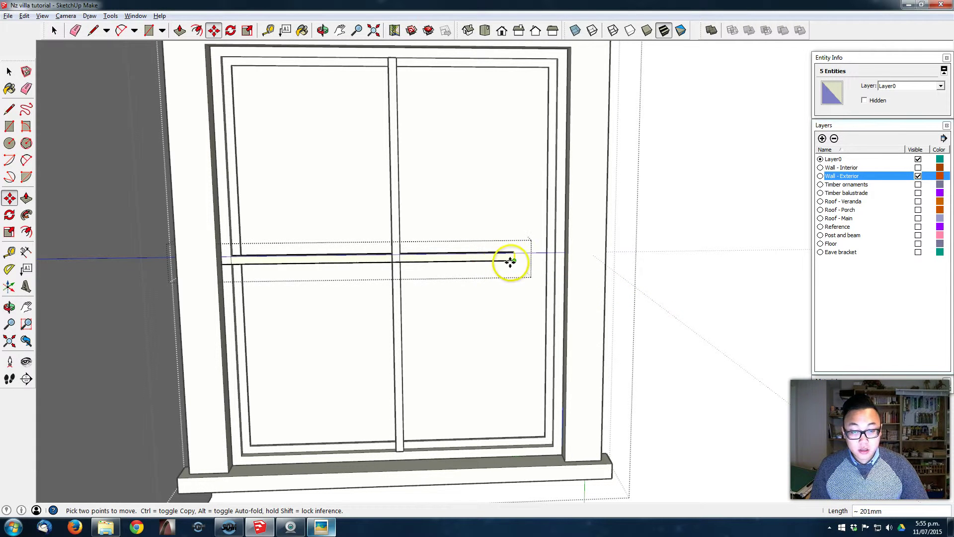
pyautogui.click(534, 257)
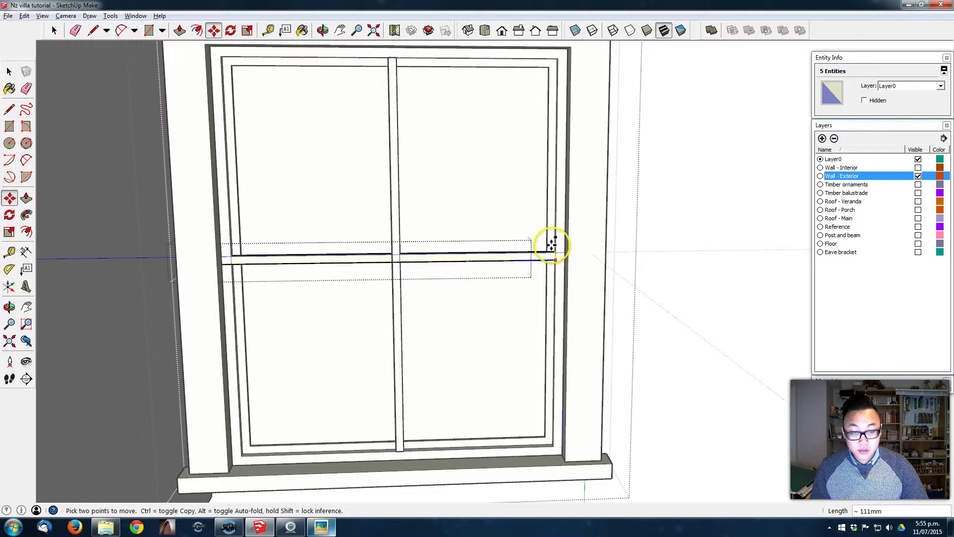
pyautogui.click(194, 259)
pyautogui.press('space')
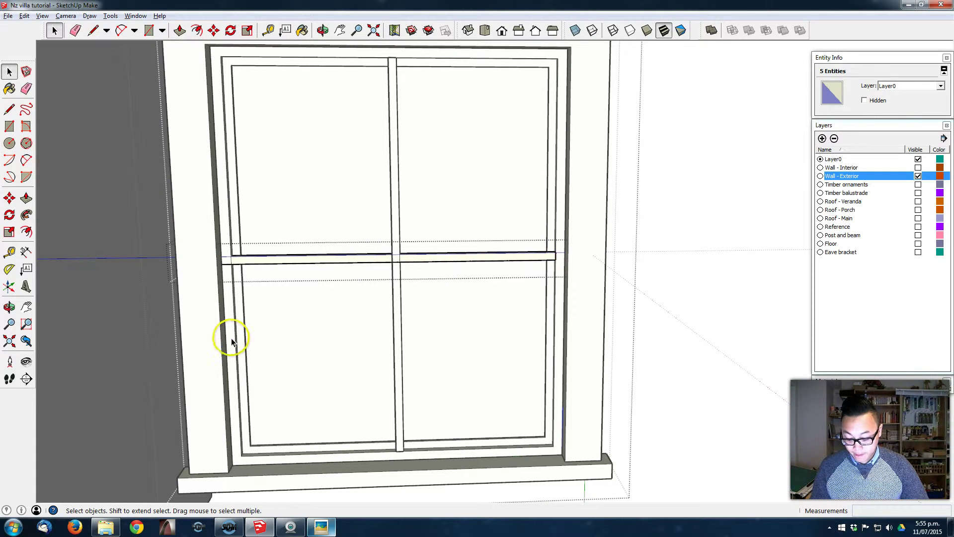
# Step: Move the horizontal bar's left end to the frame's inner edge and finish editing the window
pyautogui.press('m')
pyautogui.click(194, 269)
pyautogui.click(278, 268)
pyautogui.click(277, 265)
pyautogui.click(234, 266)
pyautogui.press('space')
pyautogui.click(705, 310)
pyautogui.click(702, 312)
pyautogui.moveTo(671, 320); pyautogui.dragTo(607, 334, button='middle')
pyautogui.scroll(-5, 528, 306)
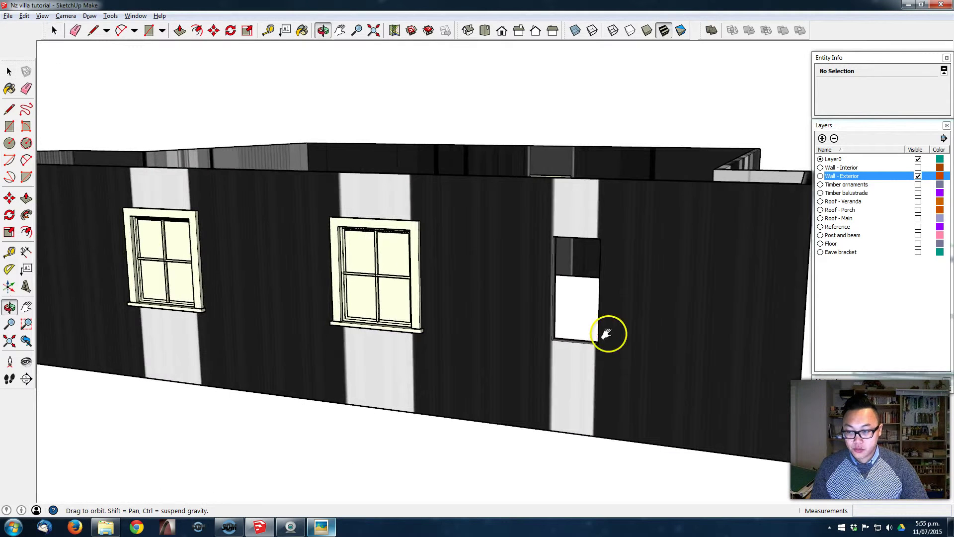
pyautogui.moveTo(308, 345)
pyautogui.mouseDown(button='middle')
pyautogui.moveTo(441, 321)
pyautogui.moveTo(539, 319)
pyautogui.moveTo(425, 347)
pyautogui.moveTo(420, 341)
pyautogui.moveTo(452, 323)
pyautogui.moveTo(307, 337)
pyautogui.mouseUp(button='middle')
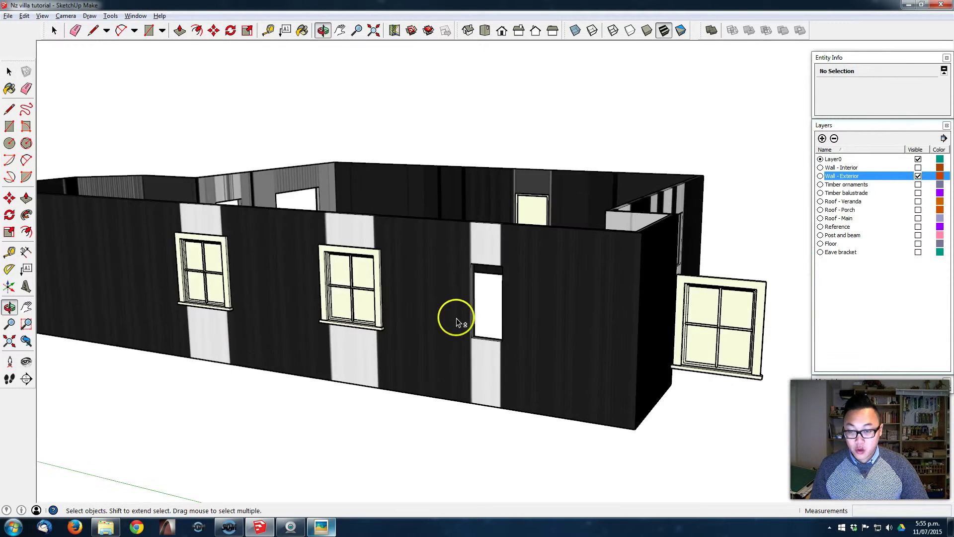
# Step: Pick Translucent_Glass_Gray from the Translucent material collection as the paint for the window glass
pyautogui.moveTo(763, 333); pyautogui.dragTo(830, 340, button='middle')
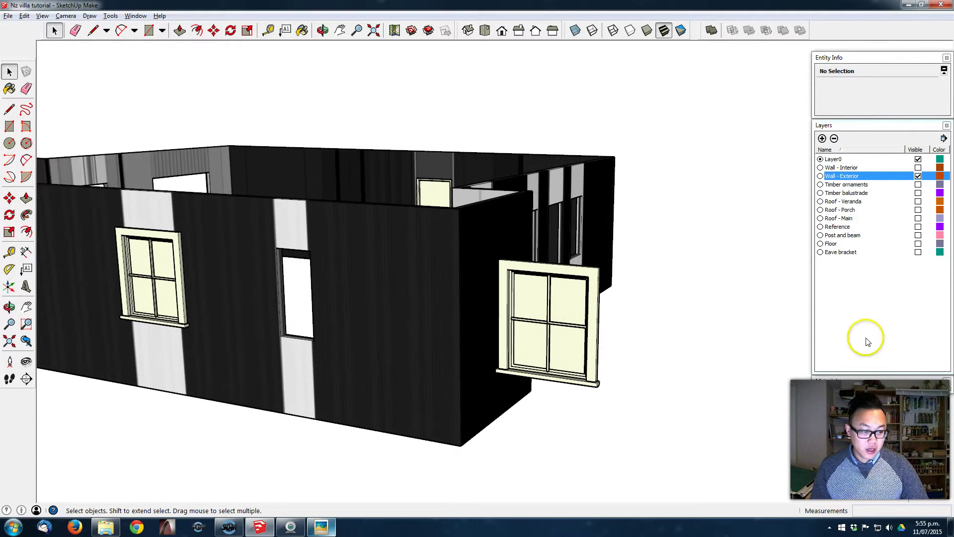
pyautogui.click(904, 130)
pyautogui.click(874, 145)
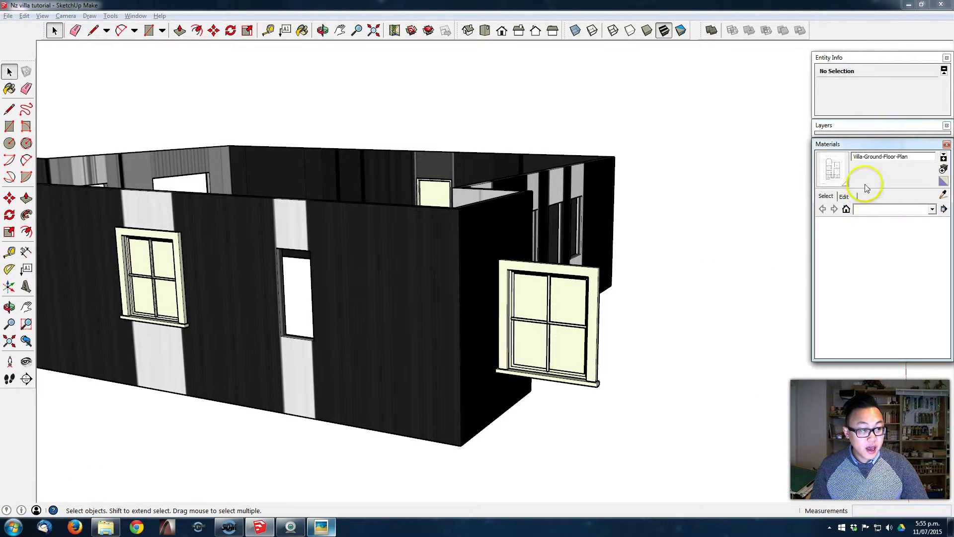
pyautogui.click(876, 209)
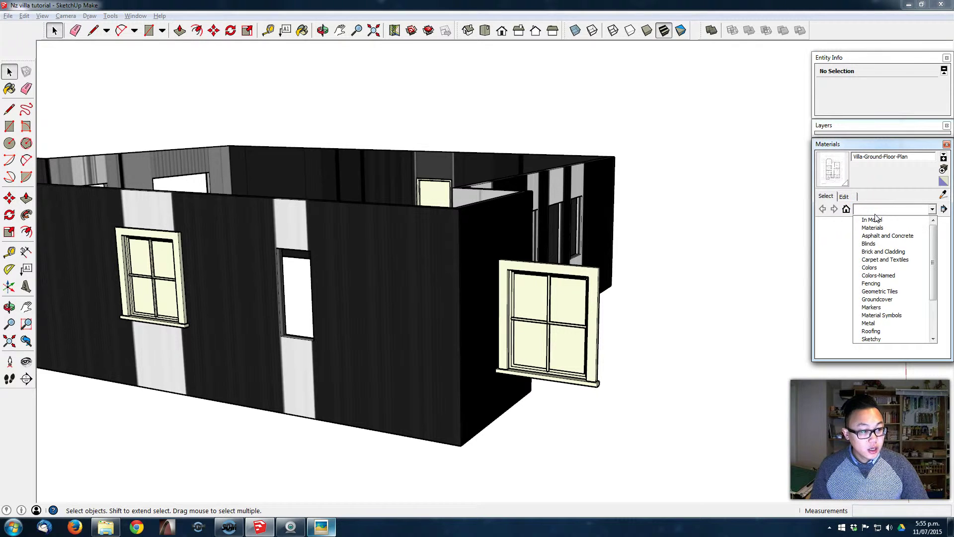
pyautogui.scroll(-3, 890, 286)
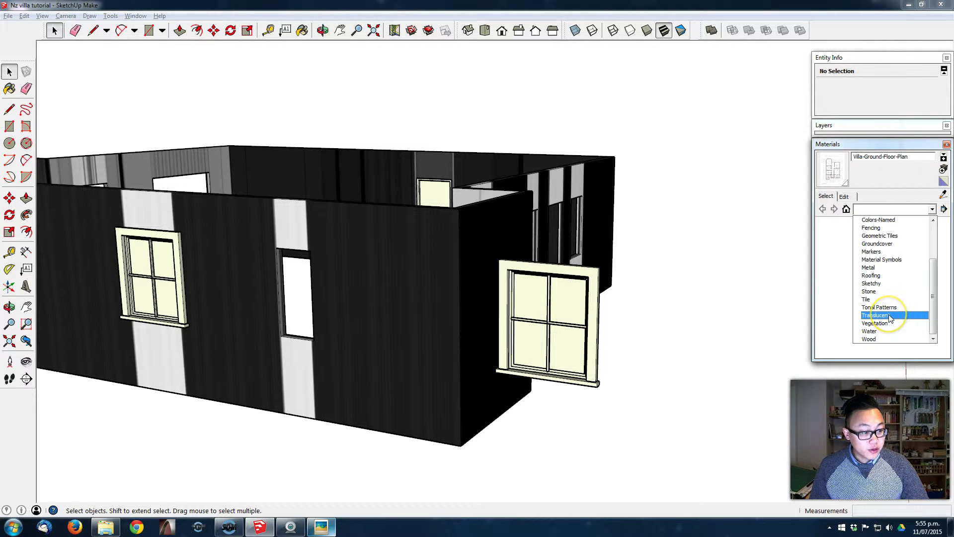
pyautogui.click(889, 316)
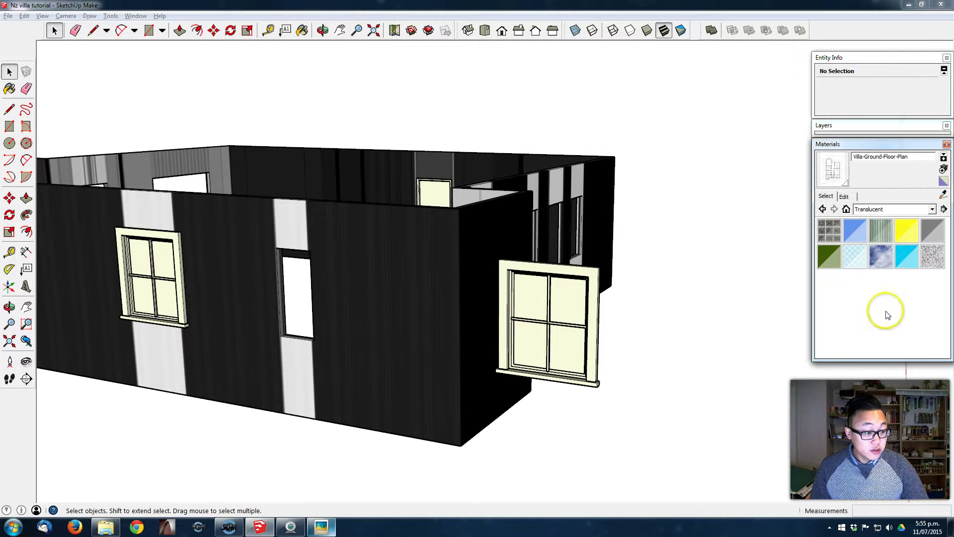
pyautogui.click(936, 232)
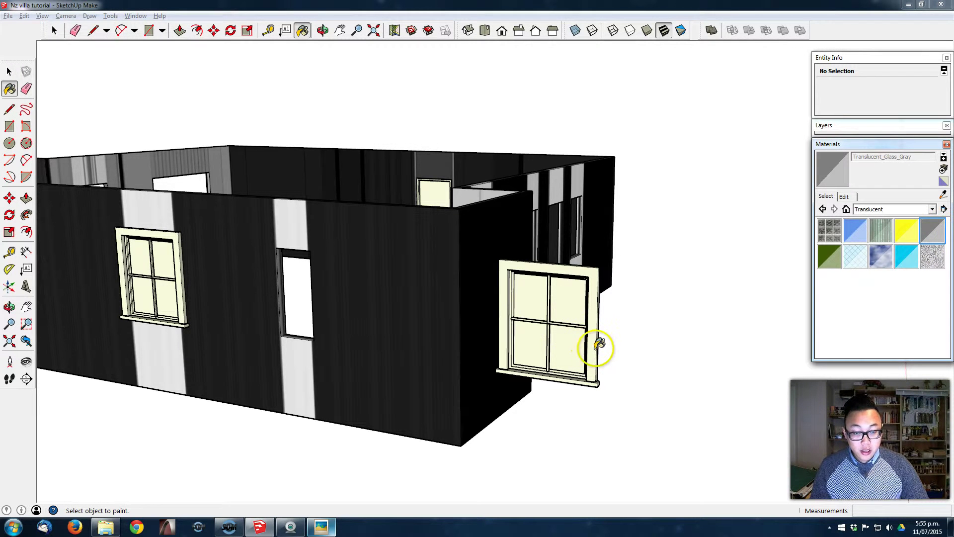
# Step: Open the window at the wall's end, paint its pane with Translucent_Glass_Gray and finish editing the component
pyautogui.scroll(4, 591, 320)
pyautogui.press('space')
pyautogui.doubleClick(547, 309)
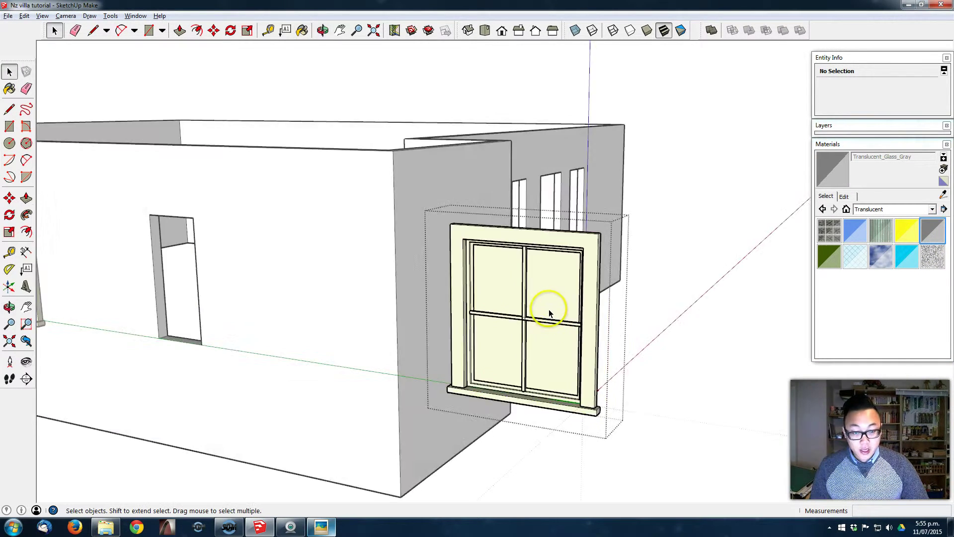
pyautogui.click(548, 309)
pyautogui.scroll(3, 546, 313)
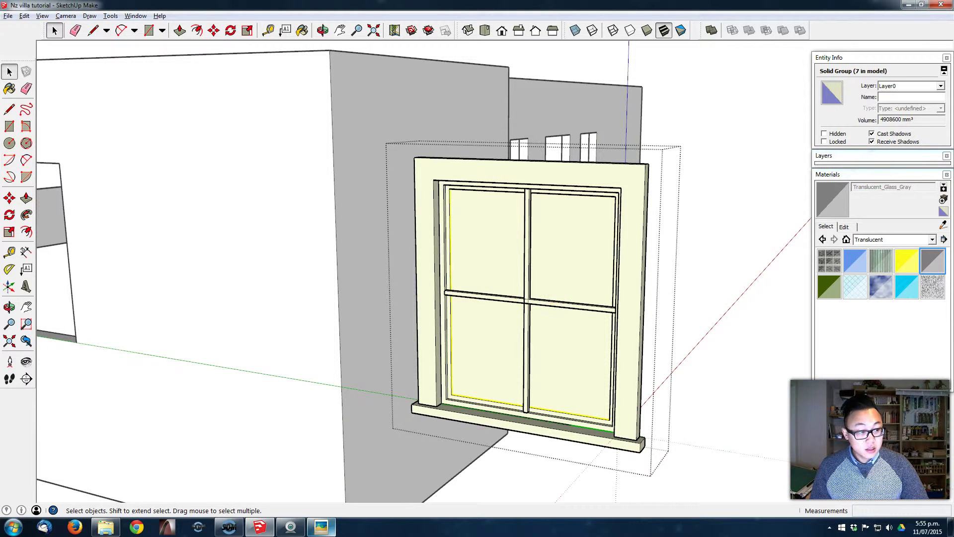
pyautogui.click(929, 275)
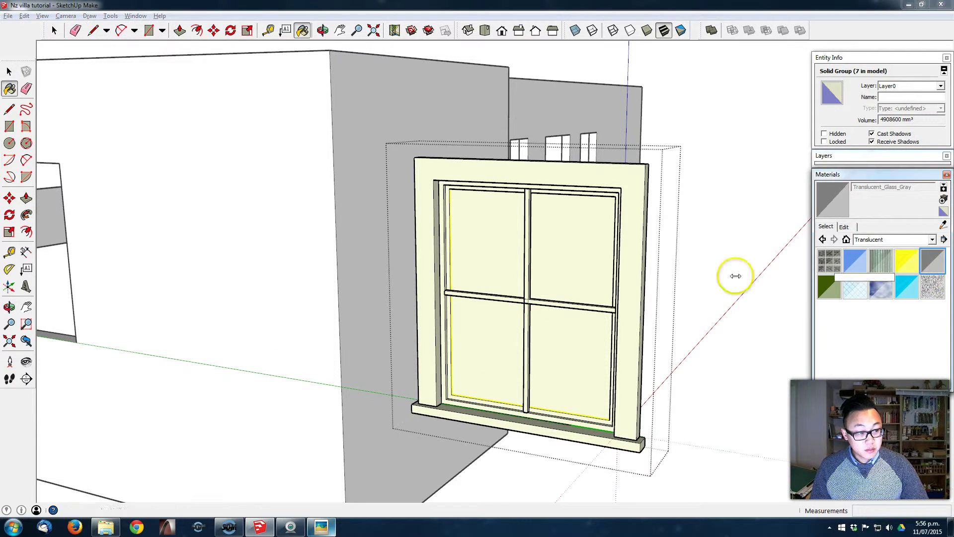
pyautogui.click(587, 264)
pyautogui.press('space')
pyautogui.click(741, 348)
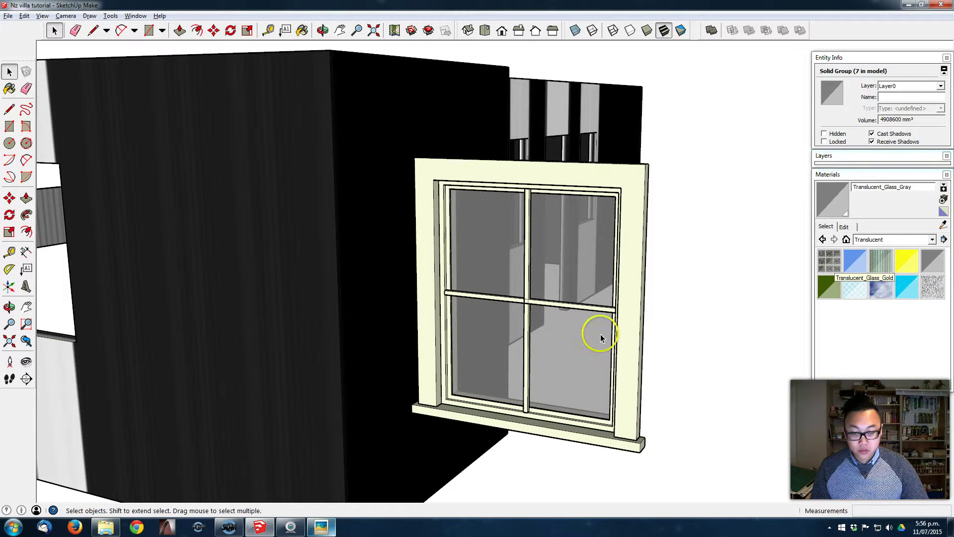
# Step: Copy the standalone window by its inner corner into the narrow opening of the exterior wall
pyautogui.scroll(-2, 616, 340)
pyautogui.scroll(-2, 368, 316)
pyautogui.moveTo(348, 308); pyautogui.dragTo(587, 294, button='middle')
pyautogui.moveTo(504, 305); pyautogui.dragTo(613, 293, button='middle')
pyautogui.scroll(-1, 594, 343)
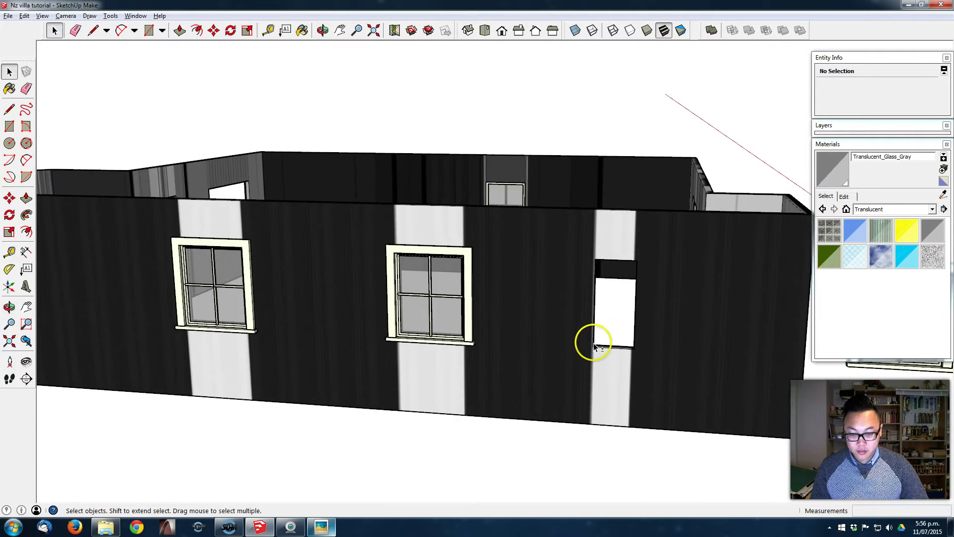
pyautogui.keyDown('shift'); pyautogui.moveTo(596, 343); pyautogui.dragTo(342, 326, button='middle'); pyautogui.keyUp('shift')
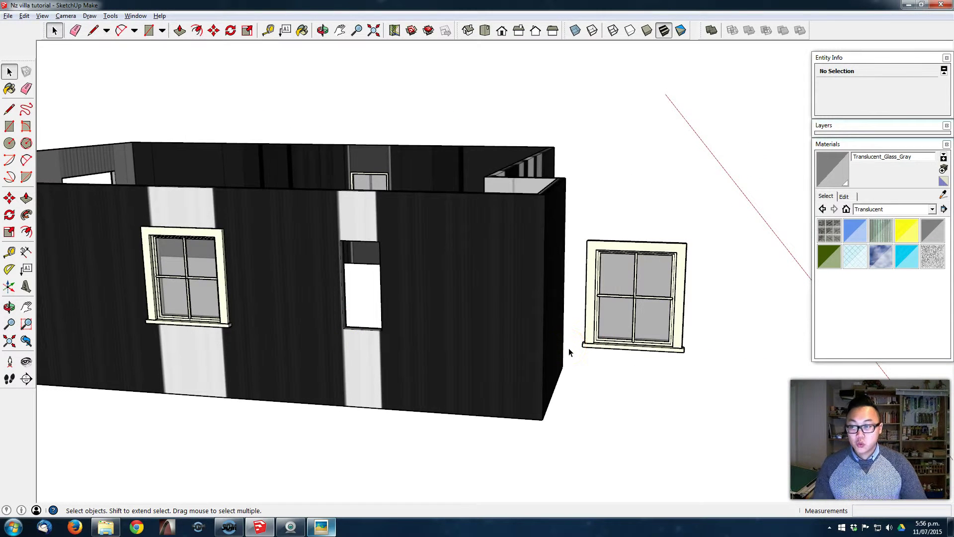
pyautogui.moveTo(615, 321)
pyautogui.mouseDown(button='middle')
pyautogui.moveTo(284, 279)
pyautogui.moveTo(621, 311)
pyautogui.mouseUp(button='middle')
pyautogui.moveTo(590, 239); pyautogui.dragTo(662, 270, button='middle')
pyautogui.scroll(4, 711, 251)
pyautogui.click(605, 287)
pyautogui.scroll(2, 603, 285)
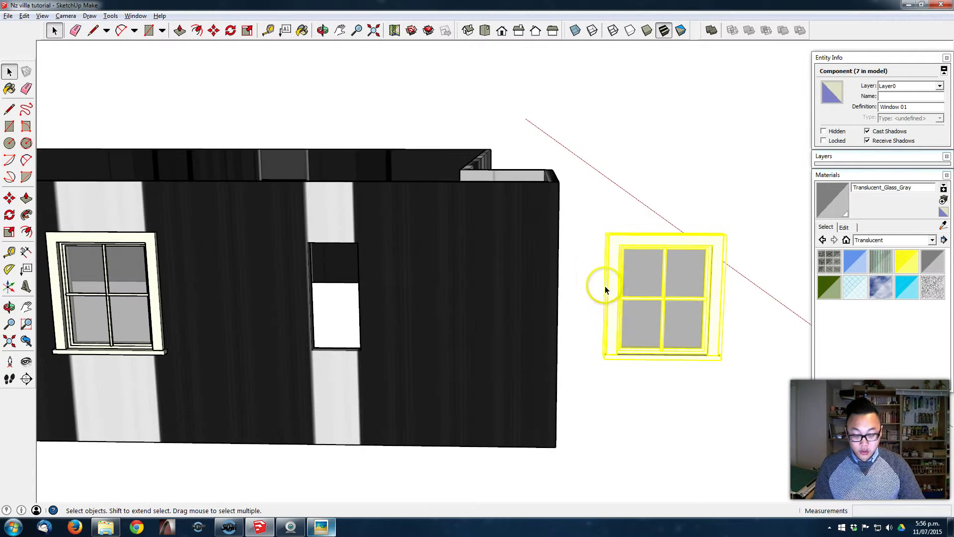
pyautogui.press('m')
pyautogui.moveTo(620, 264)
pyautogui.mouseDown(button='middle')
pyautogui.moveTo(612, 252)
pyautogui.moveTo(601, 417)
pyautogui.moveTo(630, 528)
pyautogui.moveTo(575, 239)
pyautogui.moveTo(750, 213)
pyautogui.moveTo(455, 231)
pyautogui.moveTo(305, 205)
pyautogui.mouseUp(button='middle')
pyautogui.click(308, 205)
pyautogui.press('ctrl')
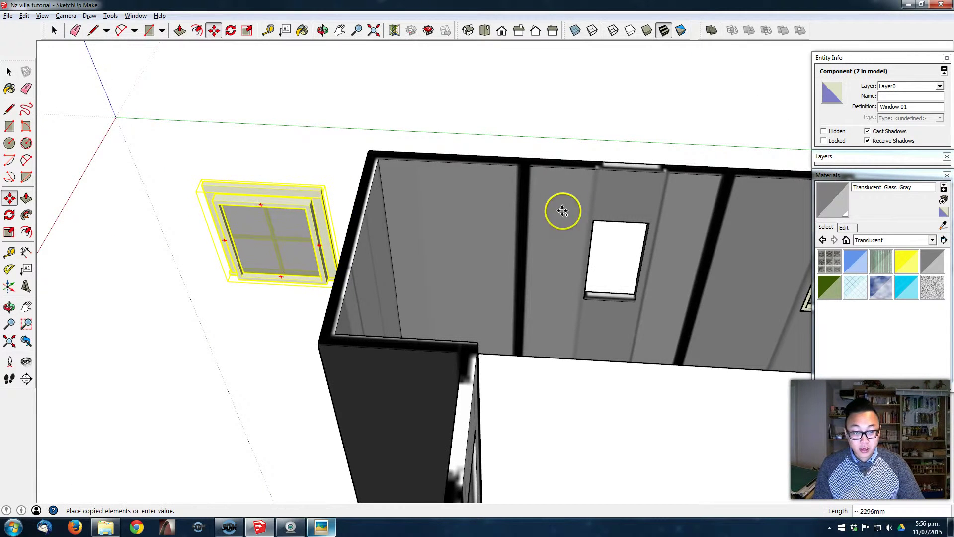
pyautogui.click(645, 221)
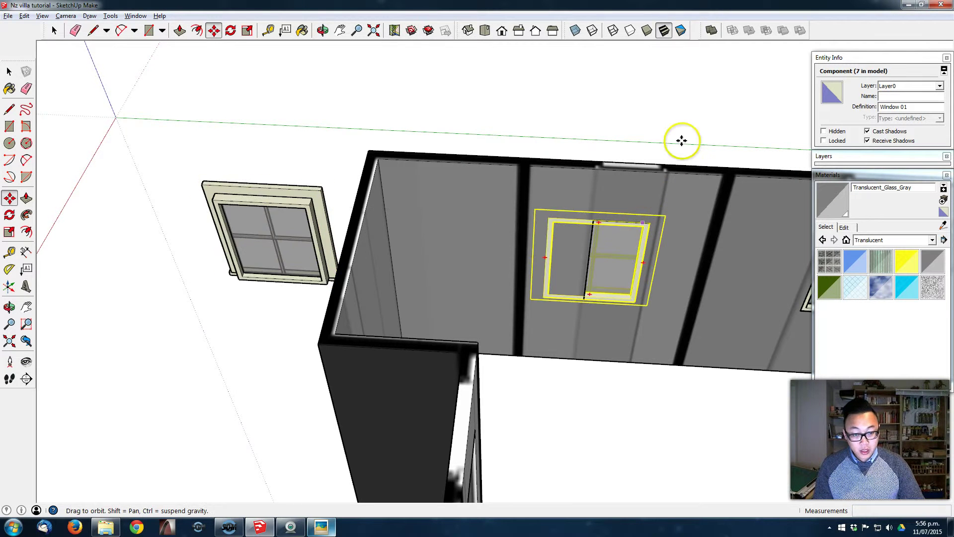
# Step: Make the window copy in the narrow opening unique and open it for editing
pyautogui.moveTo(72, 166); pyautogui.dragTo(571, 206, button='middle')
pyautogui.moveTo(285, 185); pyautogui.dragTo(379, 213, button='middle')
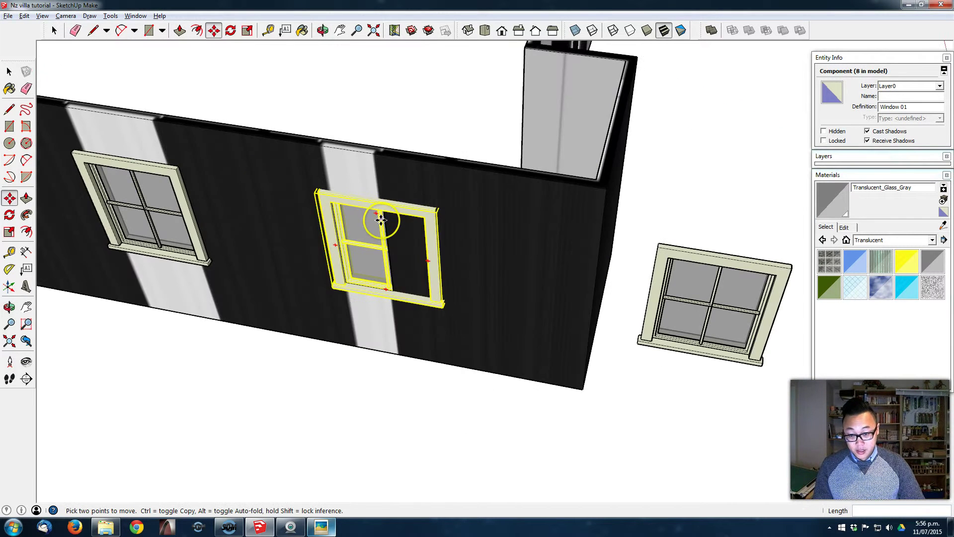
pyautogui.press('space')
pyautogui.rightClick(359, 230)
pyautogui.click(410, 296)
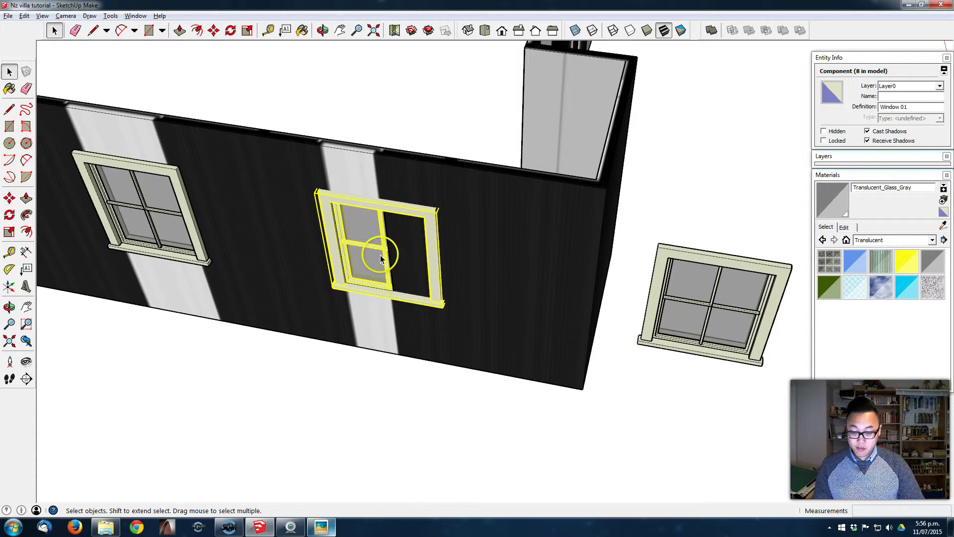
pyautogui.moveTo(383, 262); pyautogui.dragTo(442, 119, button='middle')
pyautogui.scroll(5, 359, 228)
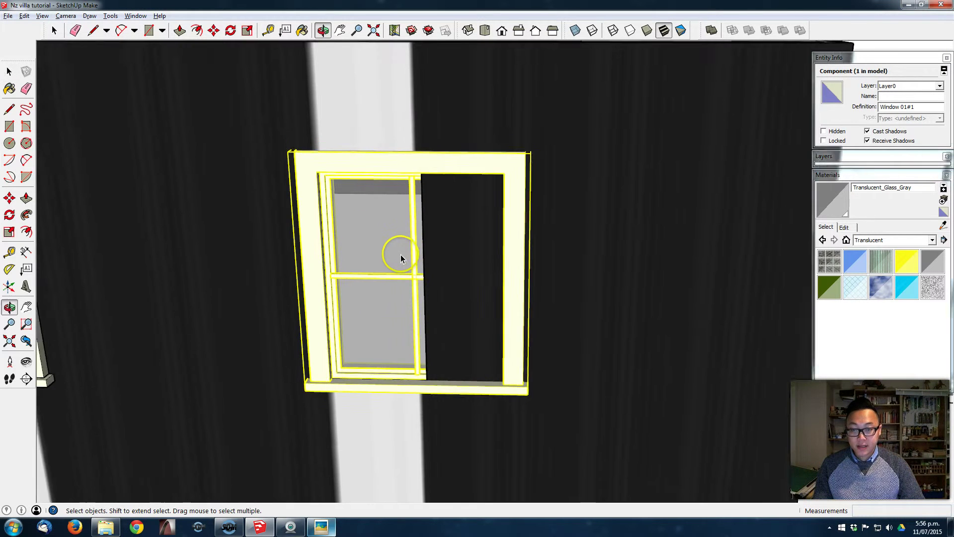
pyautogui.doubleClick(401, 254)
# Step: Open the window's surround and move its right side 355 mm inward towards the edge of the narrow opening
pyautogui.scroll(-3, 422, 257)
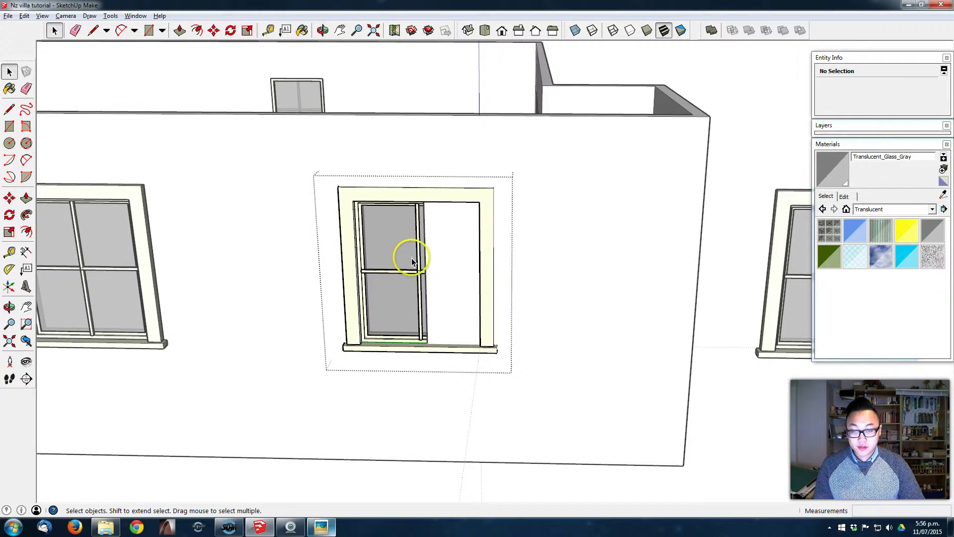
pyautogui.scroll(6, 416, 265)
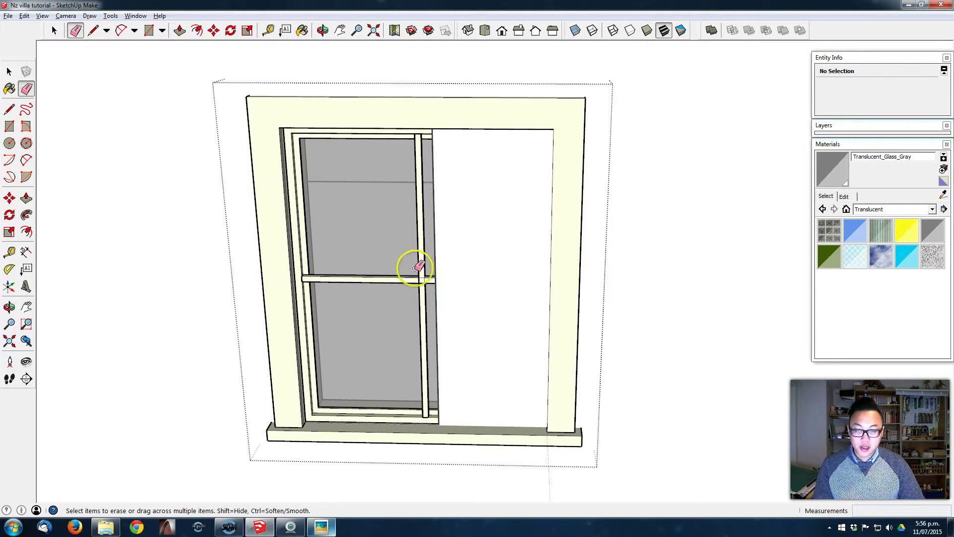
pyautogui.moveTo(442, 257)
pyautogui.keyDown('shift'); pyautogui.mouseDown(button='middle')
pyautogui.moveTo(530, 225)
pyautogui.moveTo(493, 206)
pyautogui.mouseUp(button='middle'); pyautogui.keyUp('shift')
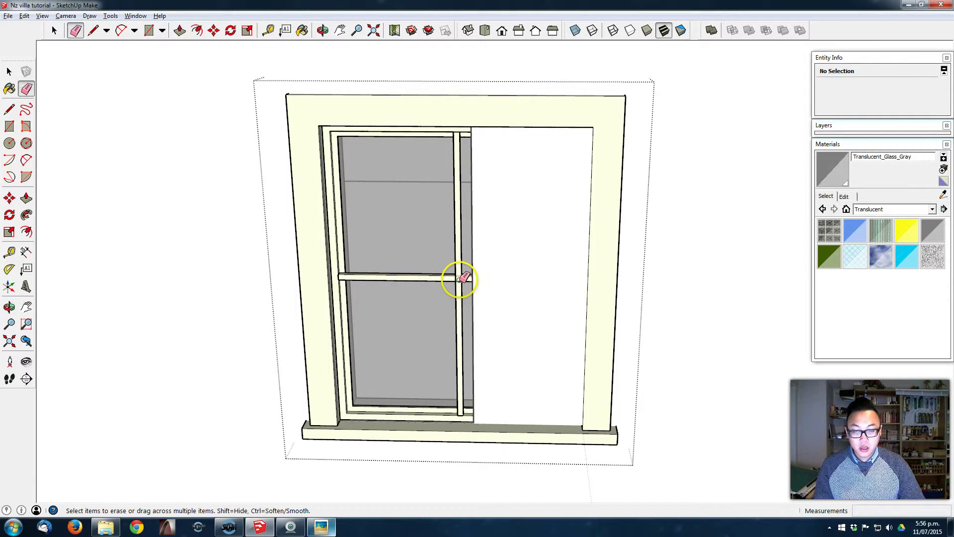
pyautogui.press('space')
pyautogui.doubleClick(604, 110)
pyautogui.moveTo(541, 58); pyautogui.dragTo(674, 504)
pyautogui.moveTo(565, 320); pyautogui.dragTo(567, 390, button='middle')
pyautogui.moveTo(582, 278); pyautogui.dragTo(516, 351, button='middle')
pyautogui.press('m')
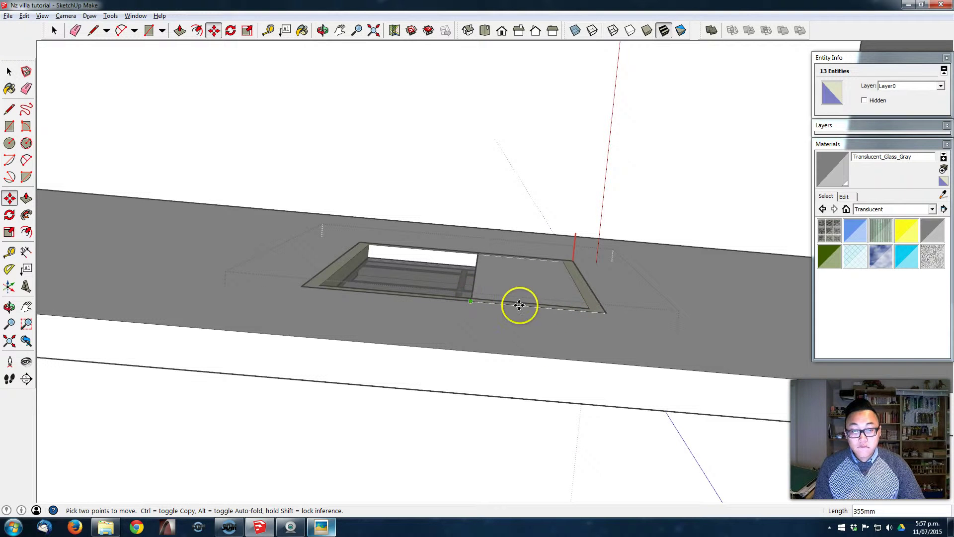
# Step: Open the window frame and move its right side in to the edge of the narrow opening
pyautogui.moveTo(546, 386); pyautogui.dragTo(589, 354, button='middle')
pyautogui.press('space')
pyautogui.doubleClick(596, 326)
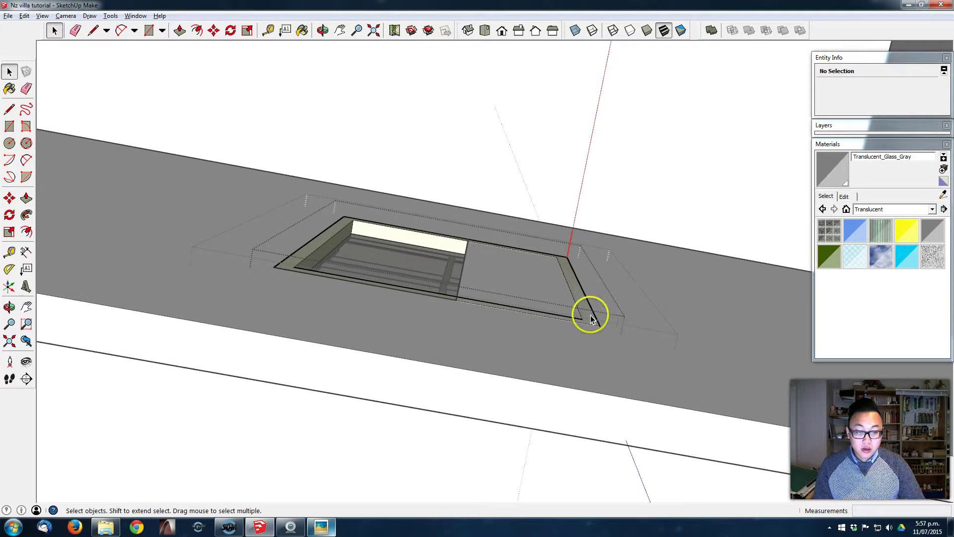
pyautogui.moveTo(669, 412); pyautogui.dragTo(686, 440)
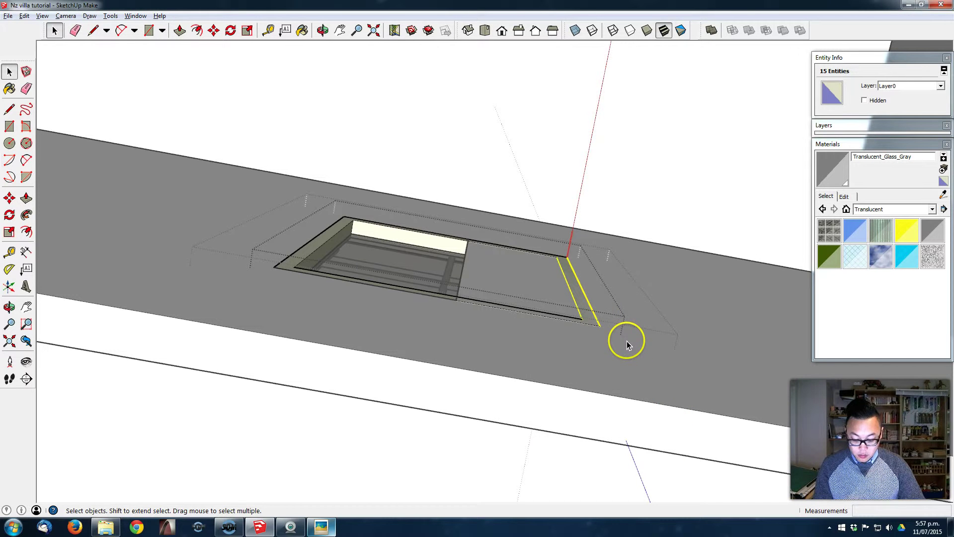
pyautogui.press('m')
pyautogui.click(458, 305)
pyautogui.moveTo(457, 304); pyautogui.dragTo(550, 189, button='middle')
pyautogui.press('space')
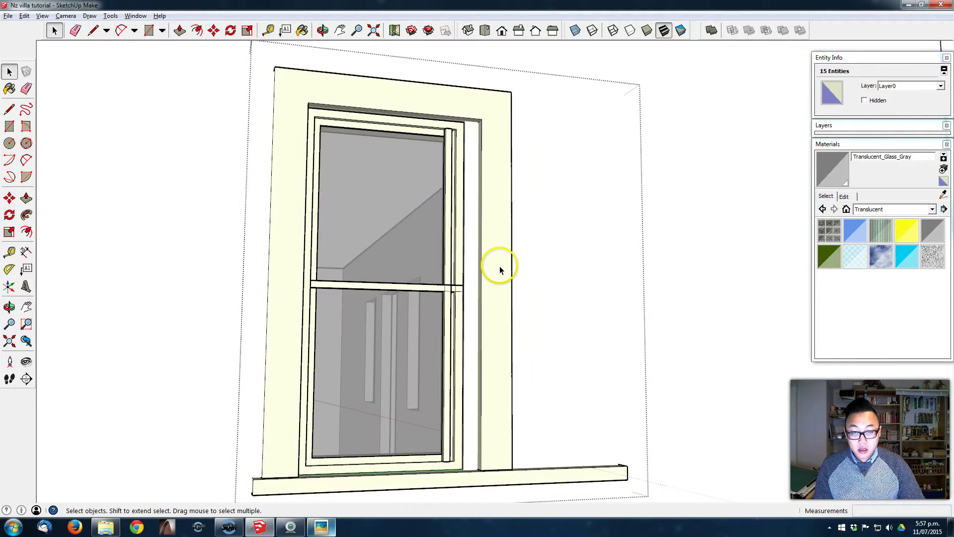
# Step: Reopen the surround and move its right side 45 mm inward to meet the frame's outer edge
pyautogui.doubleClick(500, 267)
pyautogui.moveTo(504, 266); pyautogui.dragTo(444, 273, button='middle')
pyautogui.click(510, 283)
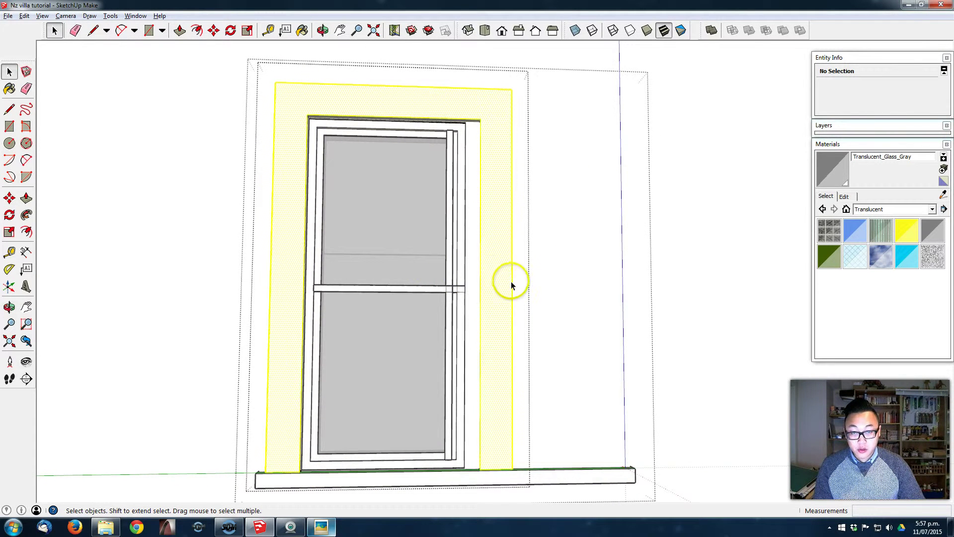
pyautogui.moveTo(442, 54); pyautogui.dragTo(652, 508)
pyautogui.moveTo(484, 437); pyautogui.dragTo(481, 367, button='middle')
pyautogui.press('m')
pyautogui.click(505, 359)
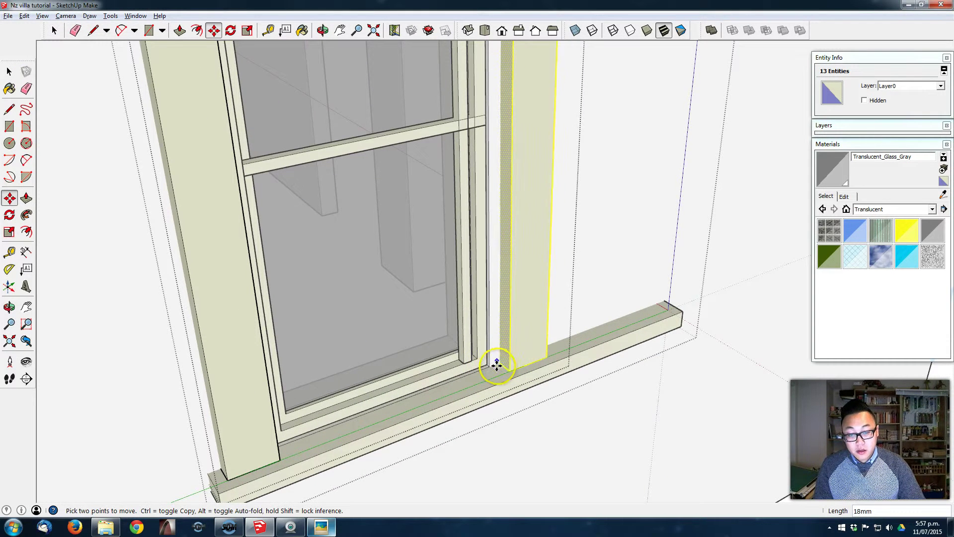
pyautogui.press('Escape')
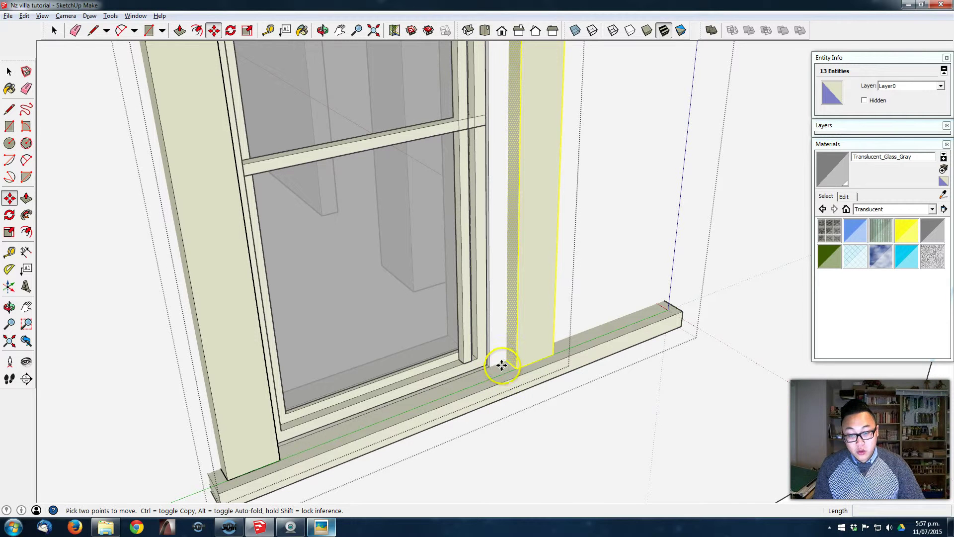
pyautogui.click(505, 360)
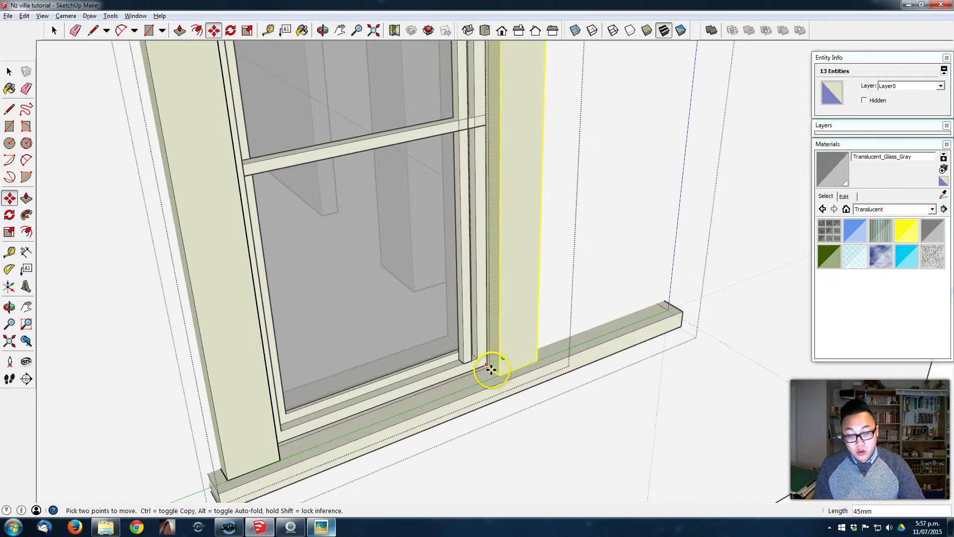
pyautogui.click(490, 364)
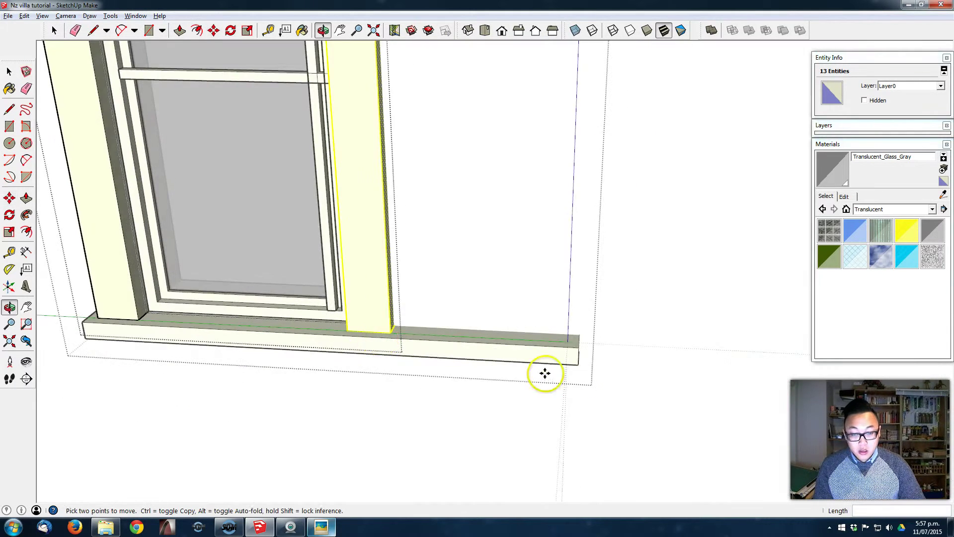
# Step: Open the sill and push its overlong end back to just beyond the surround's right side
pyautogui.press('space')
pyautogui.click(571, 366)
pyautogui.hotkey('ctrl', 'g')
pyautogui.moveTo(570, 366); pyautogui.dragTo(451, 354, button='middle')
pyautogui.doubleClick(472, 357)
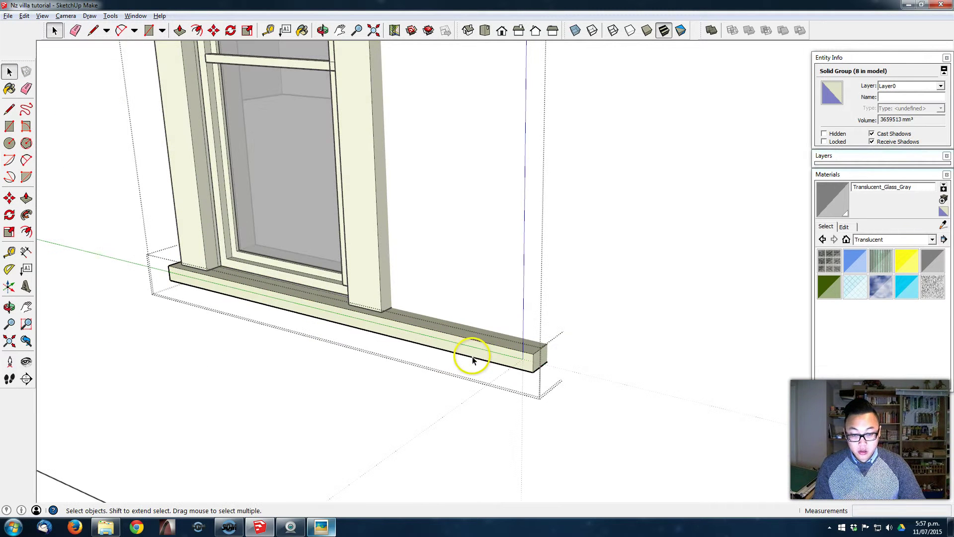
pyautogui.press('p')
pyautogui.moveTo(540, 354); pyautogui.dragTo(380, 339)
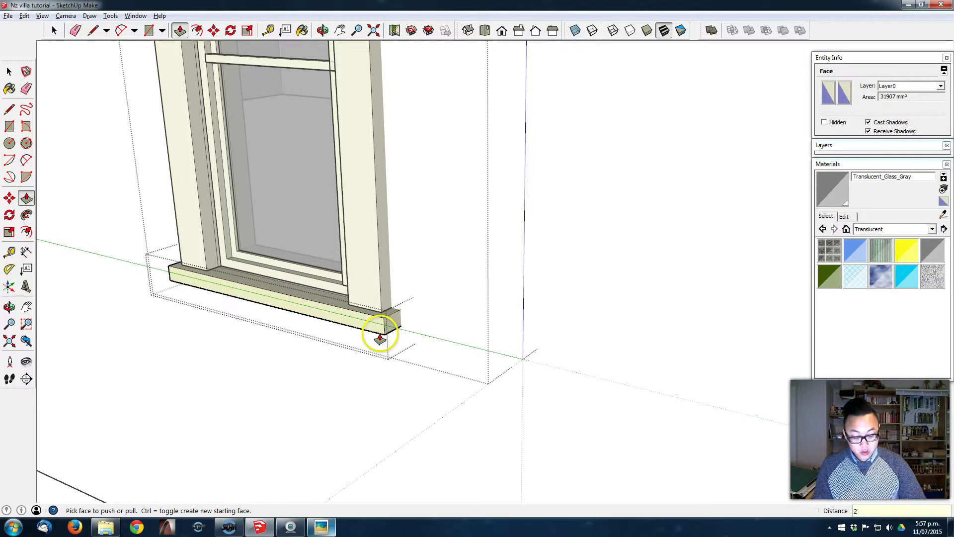
pyautogui.press('space')
pyautogui.press('Escape')
# Step: Delete the glazing bars from the narrow window and close the component
pyautogui.moveTo(442, 274); pyautogui.dragTo(643, 303, button='middle')
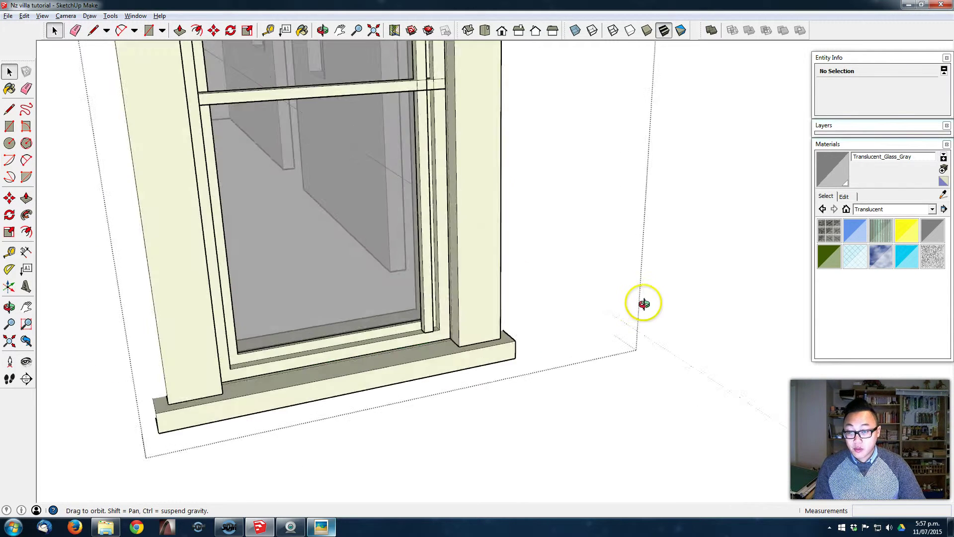
pyautogui.scroll(-3, 450, 313)
pyautogui.moveTo(450, 314); pyautogui.dragTo(433, 272, button='middle')
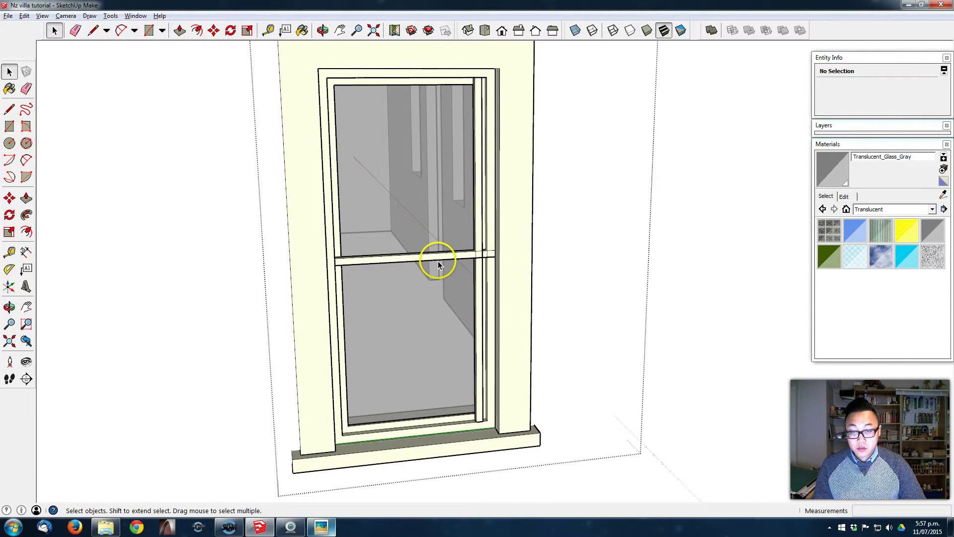
pyautogui.click(438, 263)
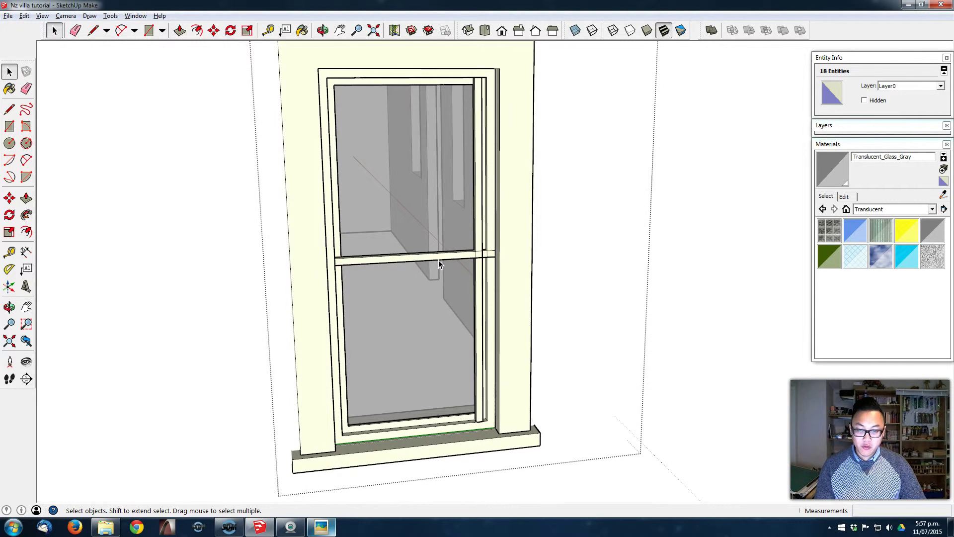
pyautogui.press('Delete')
pyautogui.moveTo(478, 182); pyautogui.dragTo(214, 293, button='middle')
pyautogui.press('Escape')
pyautogui.scroll(-6, 424, 255)
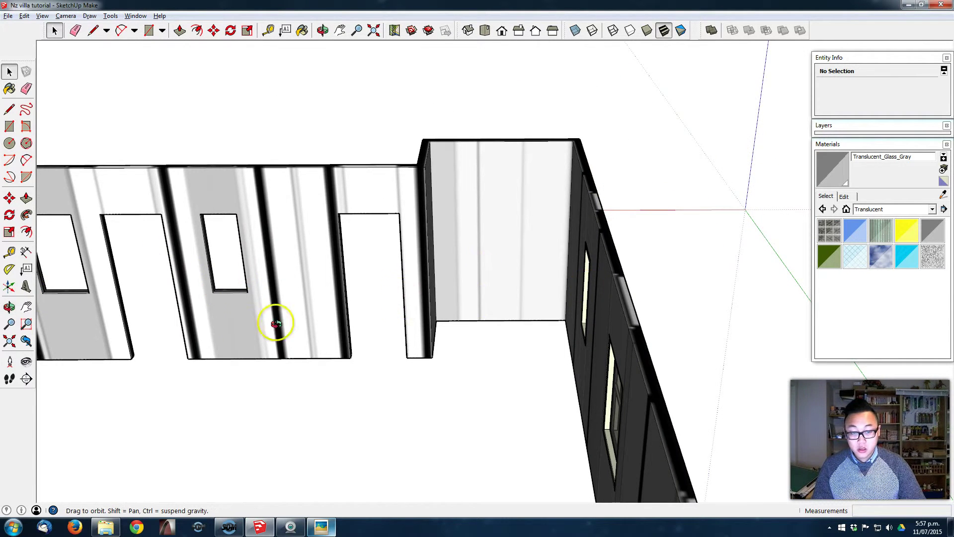
# Step: Copy the narrow window about 4070 mm away from its opening towards the adjoining wall with the unfilled openings
pyautogui.moveTo(276, 323); pyautogui.dragTo(535, 335, button='middle')
pyautogui.click(463, 314)
pyautogui.moveTo(464, 314); pyautogui.dragTo(410, 351, button='middle')
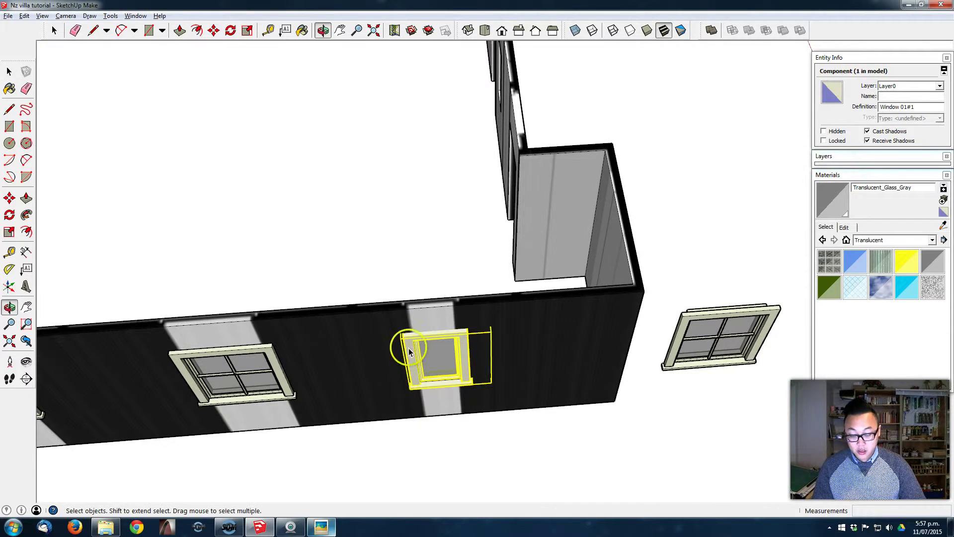
pyautogui.press('m')
pyautogui.click(436, 326)
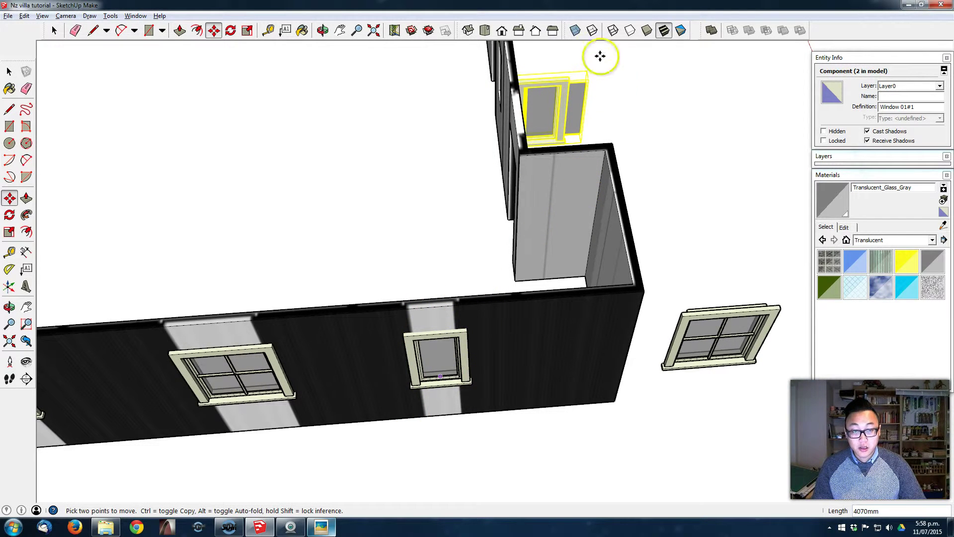
pyautogui.moveTo(586, 144); pyautogui.dragTo(460, 288, button='middle')
# Step: Open the copied window's glass pane for editing and select the pane's overhanging right edge
pyautogui.scroll(4, 466, 309)
pyautogui.press('space')
pyautogui.doubleClick(470, 284)
pyautogui.scroll(5, 476, 284)
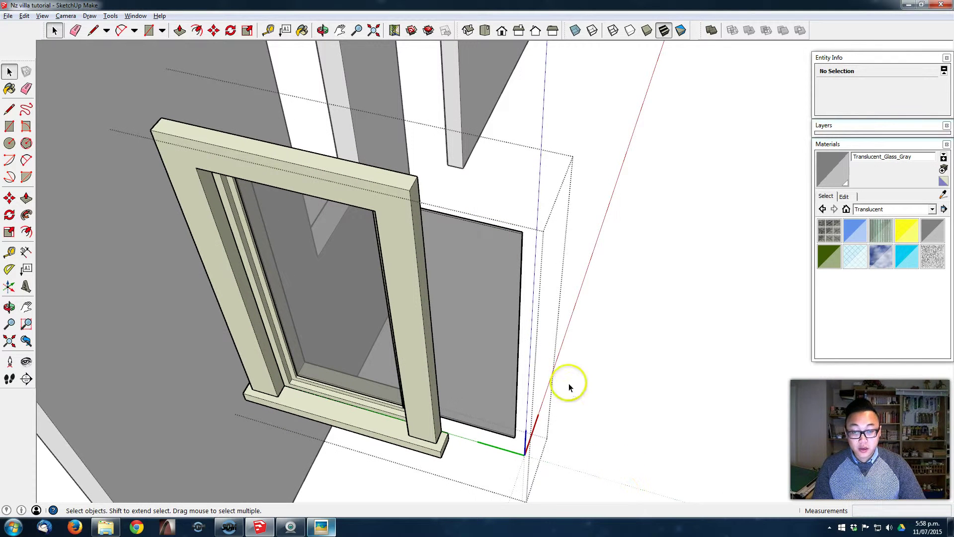
pyautogui.press('m')
pyautogui.press('space')
pyautogui.doubleClick(514, 278)
pyautogui.moveTo(614, 466); pyautogui.dragTo(614, 466)
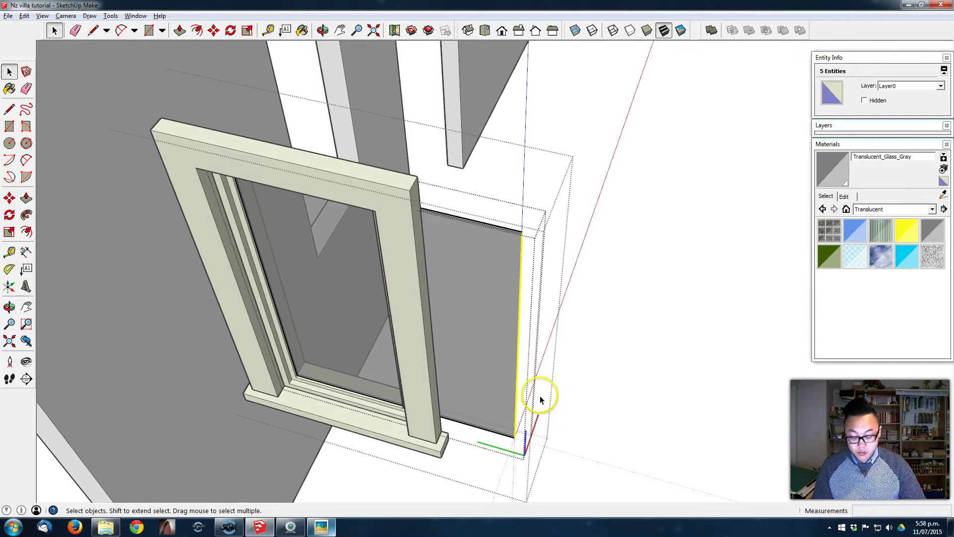
pyautogui.click(519, 308)
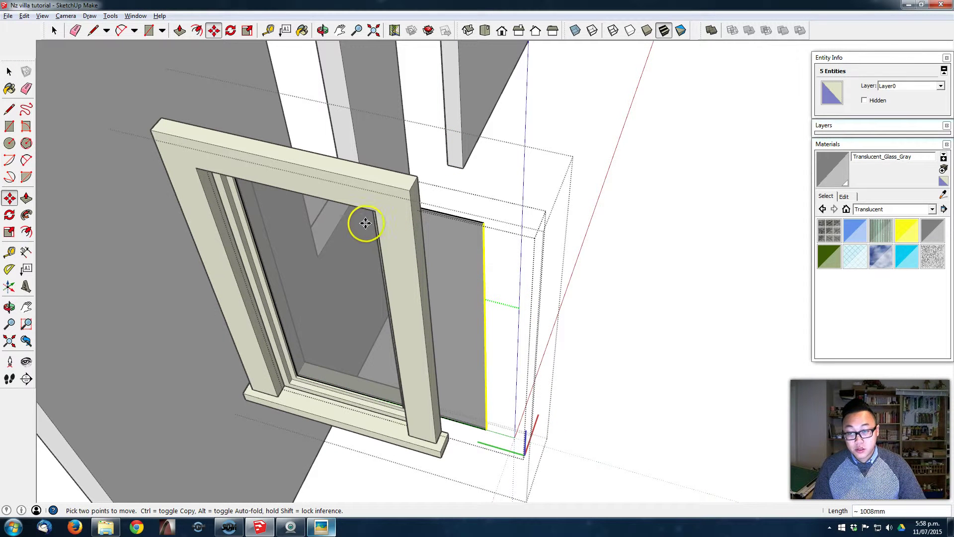
pyautogui.click(355, 249)
pyautogui.moveTo(355, 249); pyautogui.dragTo(500, 258, button='middle')
pyautogui.hotkey('ctrl', 'z')
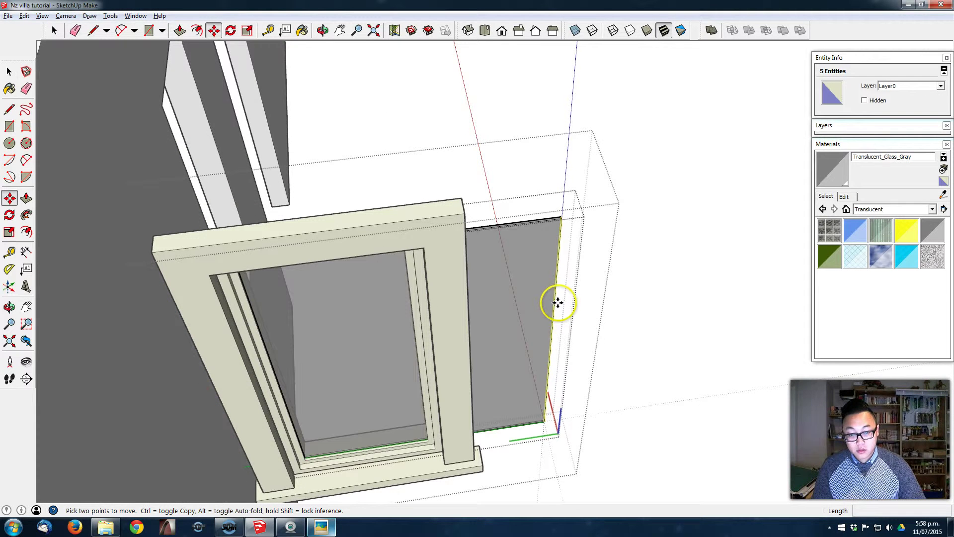
# Step: Move the glass pane's right edge inward to the frame and close the window component
pyautogui.click(559, 298)
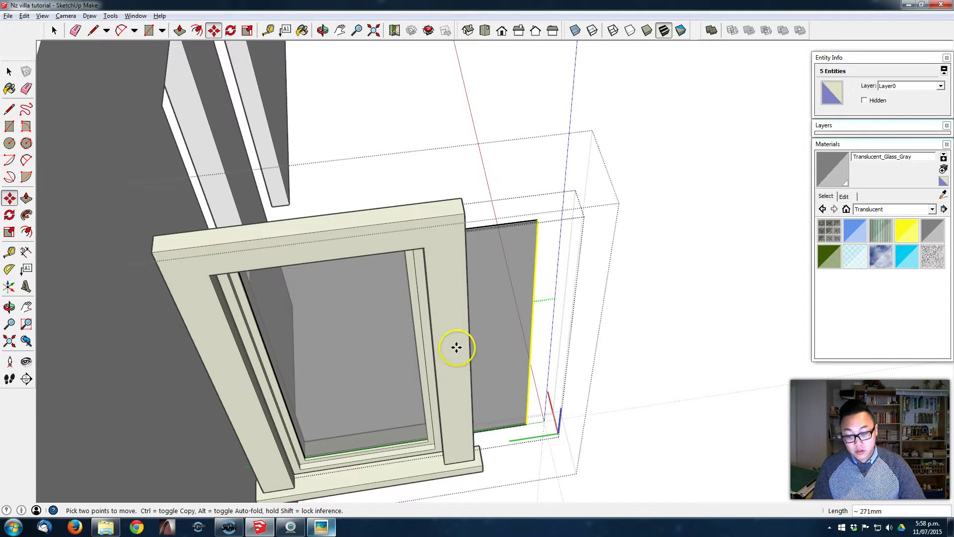
pyautogui.click(426, 440)
pyautogui.press('space')
pyautogui.click(576, 237)
# Step: Rotate the copied narrow window 90 degrees to line up with the wall that has the unfilled openings
pyautogui.moveTo(466, 257); pyautogui.dragTo(289, 286, button='middle')
pyautogui.moveTo(172, 289); pyautogui.dragTo(422, 328, button='middle')
pyautogui.click(394, 191)
pyautogui.press('space')
pyautogui.click(366, 392)
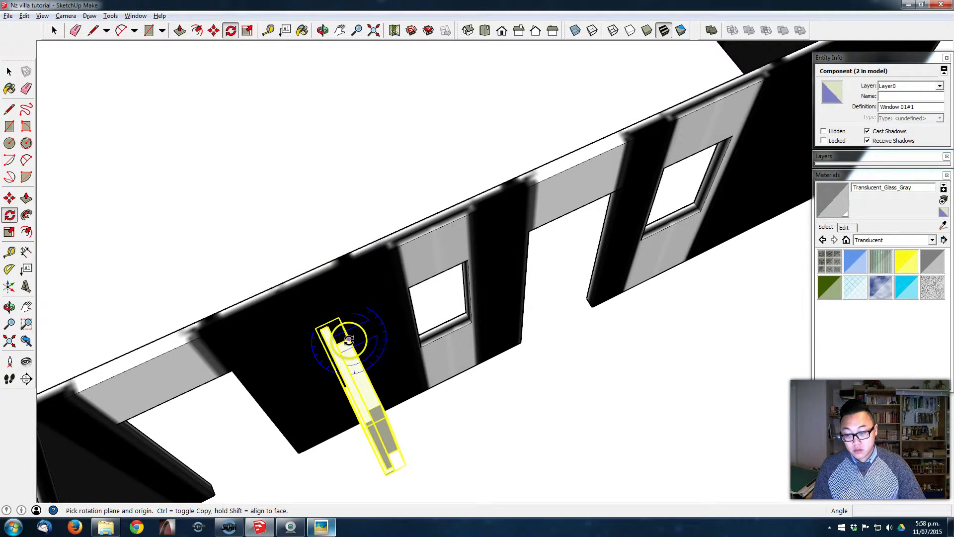
pyautogui.click(347, 343)
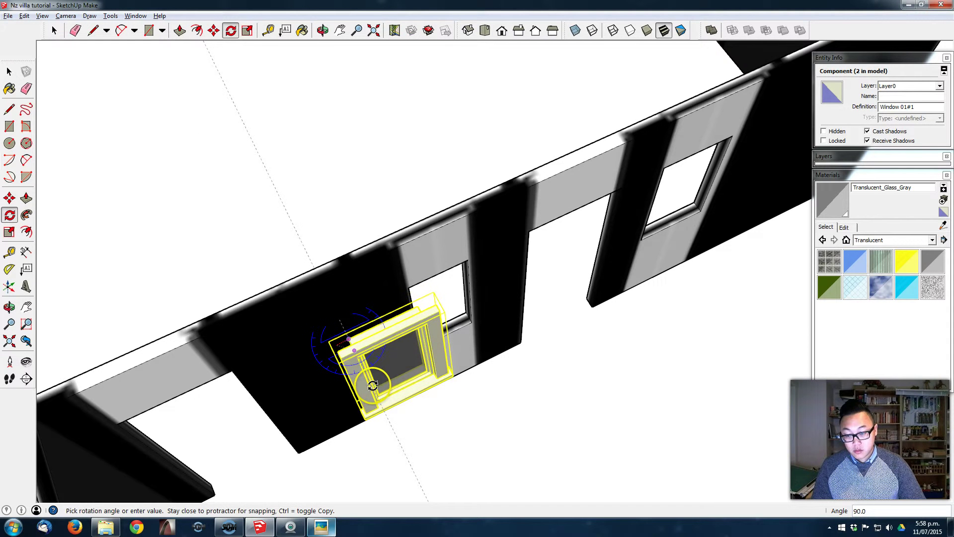
pyautogui.click(373, 386)
# Step: Move the rotated narrow window into the opening beside the doorway
pyautogui.scroll(3, 402, 299)
pyautogui.moveTo(401, 300); pyautogui.dragTo(488, 323, button='middle')
pyautogui.press('m')
pyautogui.moveTo(431, 319); pyautogui.dragTo(888, 304, button='middle')
pyautogui.click(483, 238)
pyautogui.moveTo(335, 157); pyautogui.dragTo(780, 428, button='middle')
pyautogui.scroll(-2, 500, 201)
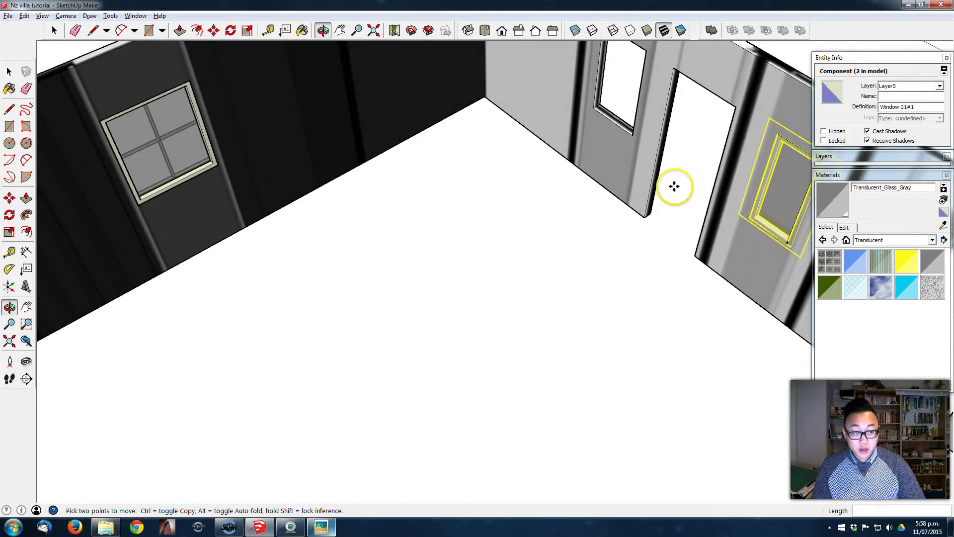
# Step: Copy the narrow window into the opening on the other side of the doorway, aligned to the opening's upper corner
pyautogui.moveTo(674, 187); pyautogui.dragTo(558, 277, button='middle')
pyautogui.scroll(3, 667, 249)
pyautogui.click(663, 256)
pyautogui.press('ctrl')
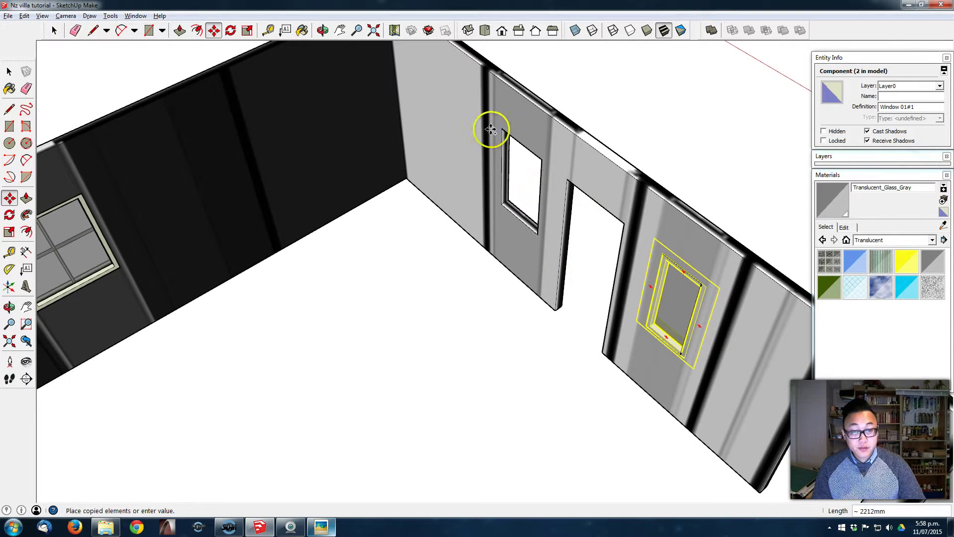
pyautogui.click(504, 130)
pyautogui.moveTo(505, 128); pyautogui.dragTo(411, 238, button='middle')
pyautogui.scroll(5, 497, 213)
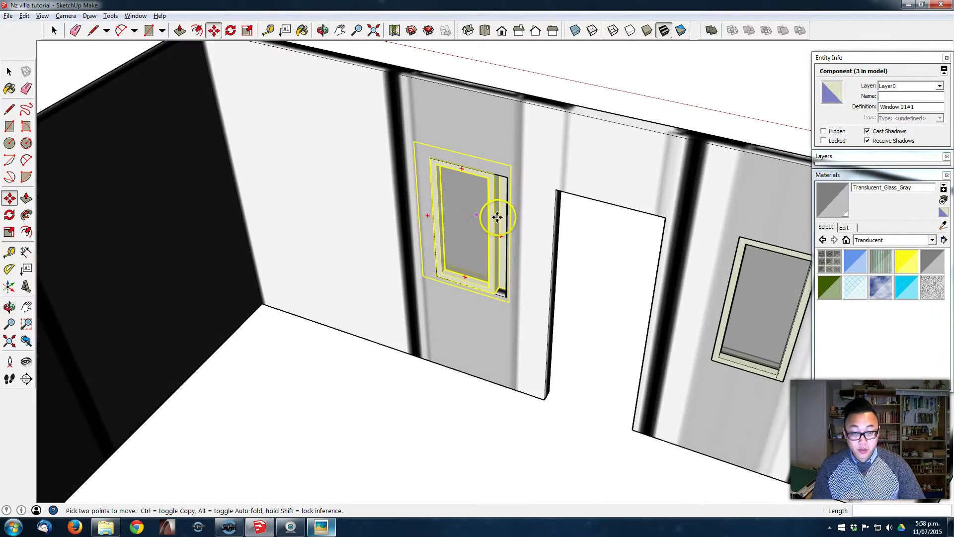
# Step: Make the window copy in the slightly wider opening unique
pyautogui.moveTo(502, 213); pyautogui.dragTo(672, 170, button='middle')
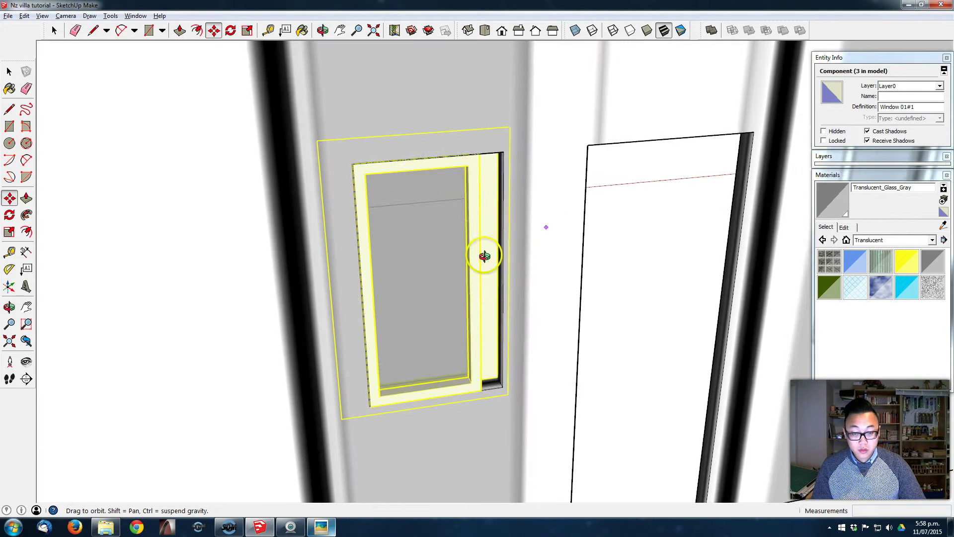
pyautogui.moveTo(485, 256); pyautogui.dragTo(463, 238, button='middle')
pyautogui.rightClick(468, 237)
pyautogui.click(521, 302)
pyautogui.press('space')
# Step: Open the unique window's frame and move its right side 100 mm outward to the edge of the opening
pyautogui.moveTo(503, 267); pyautogui.dragTo(498, 219, button='middle')
pyautogui.doubleClick(467, 285)
pyautogui.scroll(2, 468, 284)
pyautogui.doubleClick(455, 208)
pyautogui.moveTo(529, 438); pyautogui.dragTo(527, 435)
pyautogui.press('m')
pyautogui.click(458, 406)
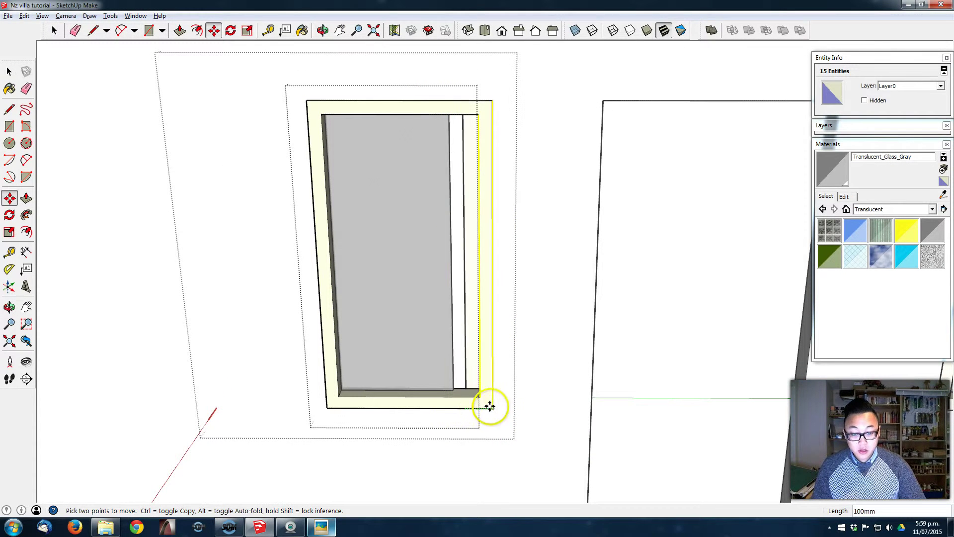
pyautogui.click(492, 405)
# Step: Open the window's surround and move its left side, seen from outside, outward to match the widened frame
pyautogui.press('space')
pyautogui.click(458, 277)
pyautogui.click(459, 277)
pyautogui.moveTo(458, 276); pyautogui.dragTo(512, 239, button='middle')
pyautogui.doubleClick(517, 209)
pyautogui.moveTo(480, 64); pyautogui.dragTo(547, 398)
pyautogui.press('m')
pyautogui.click(502, 365)
pyautogui.click(479, 292)
# Step: Move the sill's left end 100 mm outward and extend the glass pane's left edge to the frame
pyautogui.press('space')
pyautogui.moveTo(470, 356); pyautogui.dragTo(534, 424)
pyautogui.press('m')
pyautogui.click(489, 390)
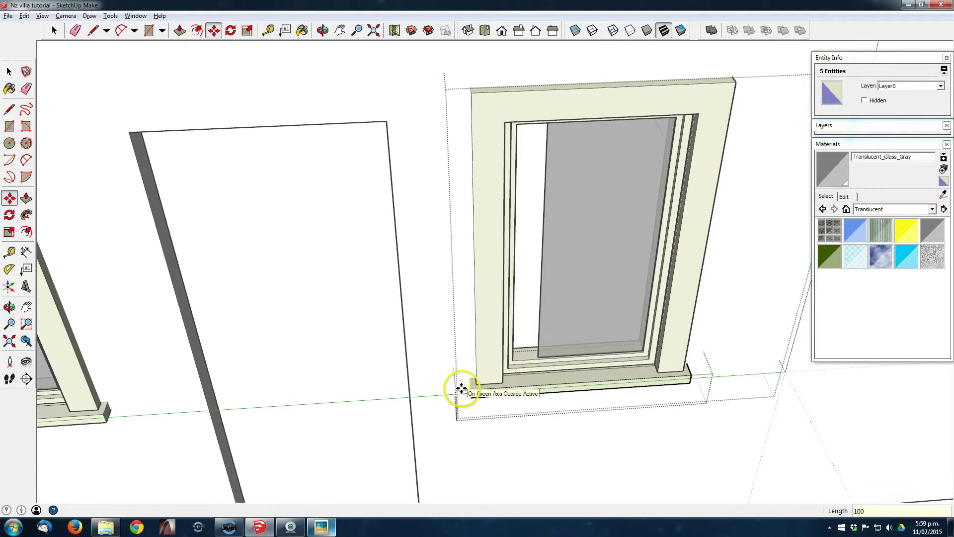
pyautogui.moveTo(521, 45); pyautogui.dragTo(552, 381)
pyautogui.press('Delete')
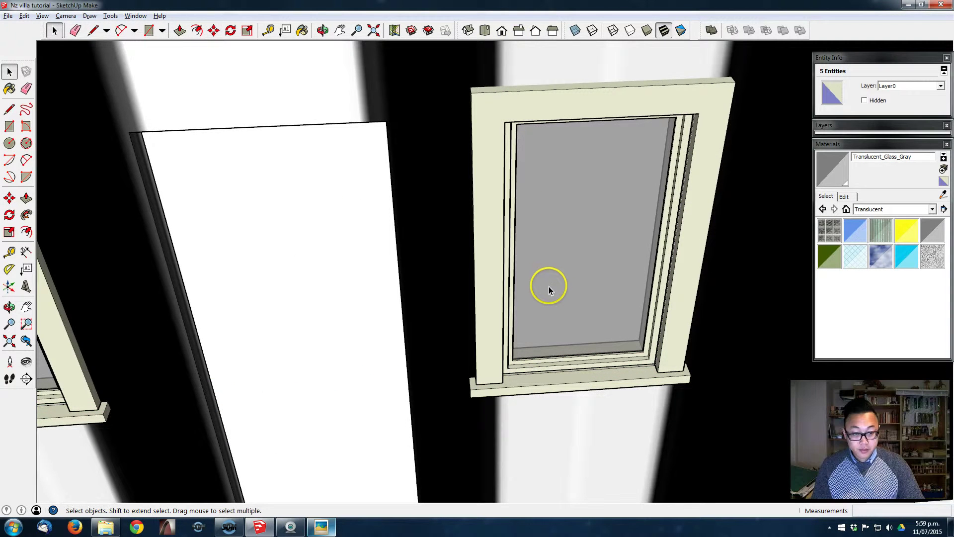
# Step: Examine the windows placed around the villa and the large unfilled opening in the front wall
pyautogui.scroll(-3, 519, 268)
pyautogui.moveTo(519, 268); pyautogui.dragTo(461, 188, button='middle')
pyautogui.scroll(-5, 463, 198)
pyautogui.moveTo(512, 209); pyautogui.dragTo(427, 214, button='middle')
pyautogui.moveTo(720, 223); pyautogui.dragTo(441, 248, button='middle')
pyautogui.scroll(-3, 574, 271)
pyautogui.moveTo(575, 271); pyautogui.dragTo(290, 221, button='middle')
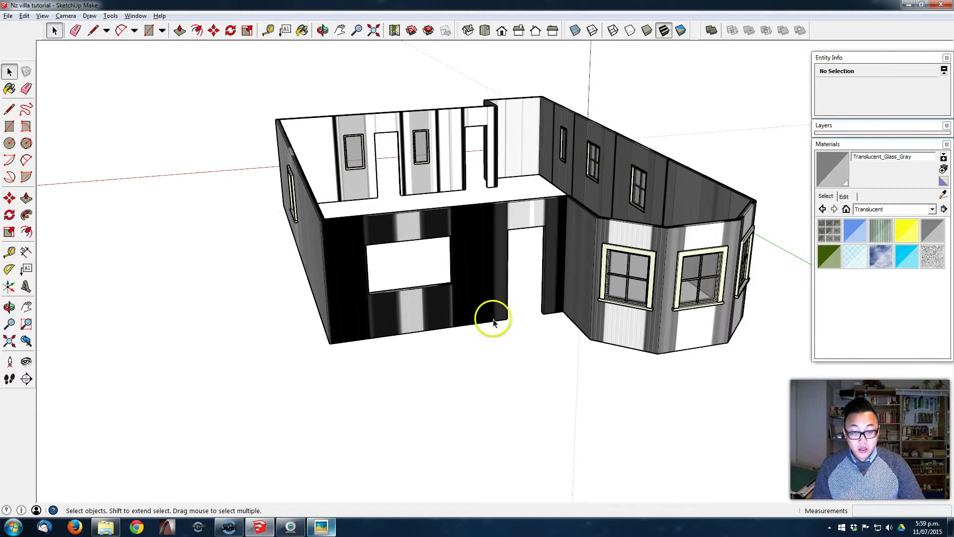
pyautogui.moveTo(527, 297); pyautogui.dragTo(478, 312, button='middle')
# Step: Copy the front window of the bay to the large opening in the villa's front wall
pyautogui.scroll(2, 696, 309)
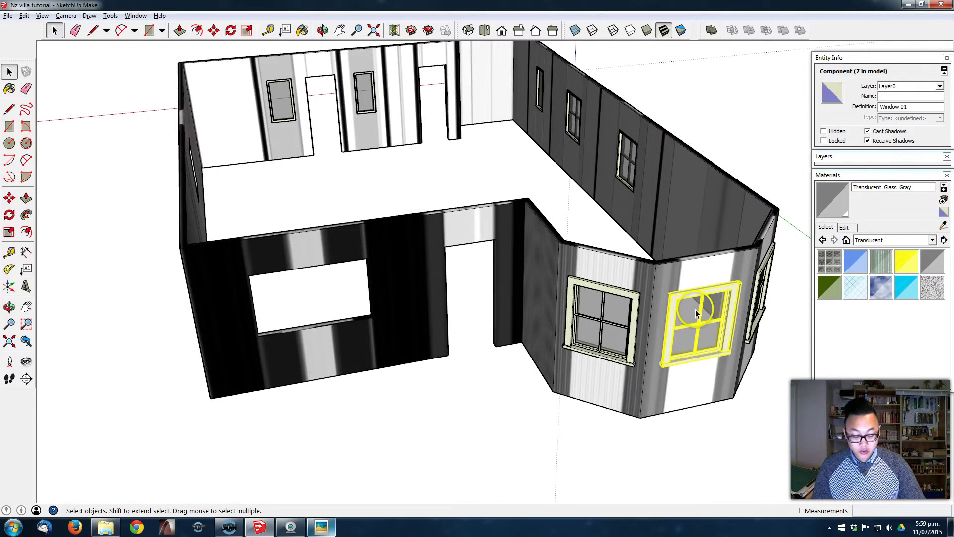
pyautogui.press('m')
pyautogui.scroll(4, 689, 305)
pyautogui.moveTo(656, 281); pyautogui.dragTo(741, 279, button='middle')
pyautogui.click(549, 236)
pyautogui.scroll(-2, 591, 347)
pyautogui.moveTo(593, 350); pyautogui.dragTo(460, 171, button='middle')
pyautogui.press('ctrl')
pyautogui.click(533, 358)
# Step: Make the four-pane window copy in the large front opening unique
pyautogui.moveTo(533, 358); pyautogui.dragTo(352, 209, button='middle')
pyautogui.scroll(2, 351, 209)
pyautogui.moveTo(402, 228); pyautogui.dragTo(464, 284, button='middle')
pyautogui.scroll(3, 524, 299)
pyautogui.moveTo(524, 299); pyautogui.dragTo(454, 230, button='middle')
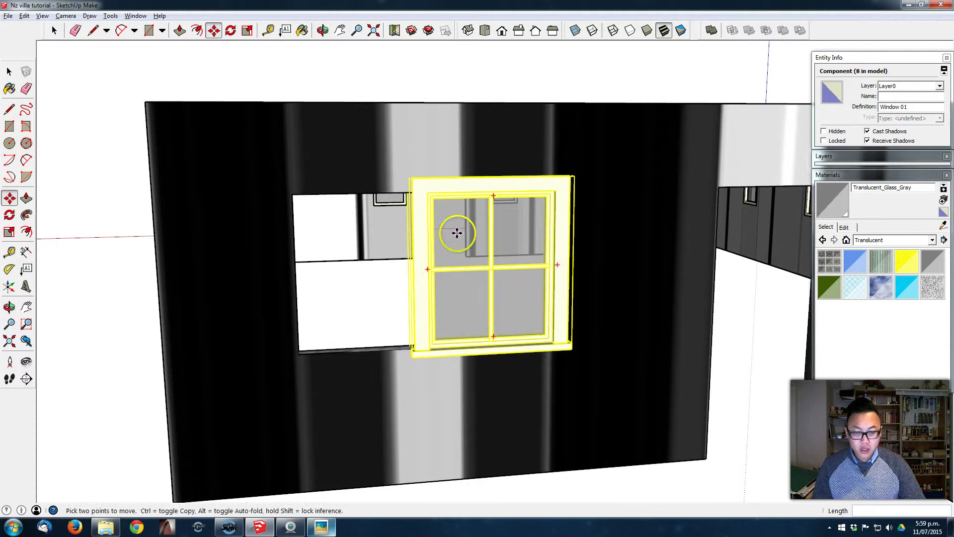
pyautogui.rightClick(457, 232)
pyautogui.click(515, 300)
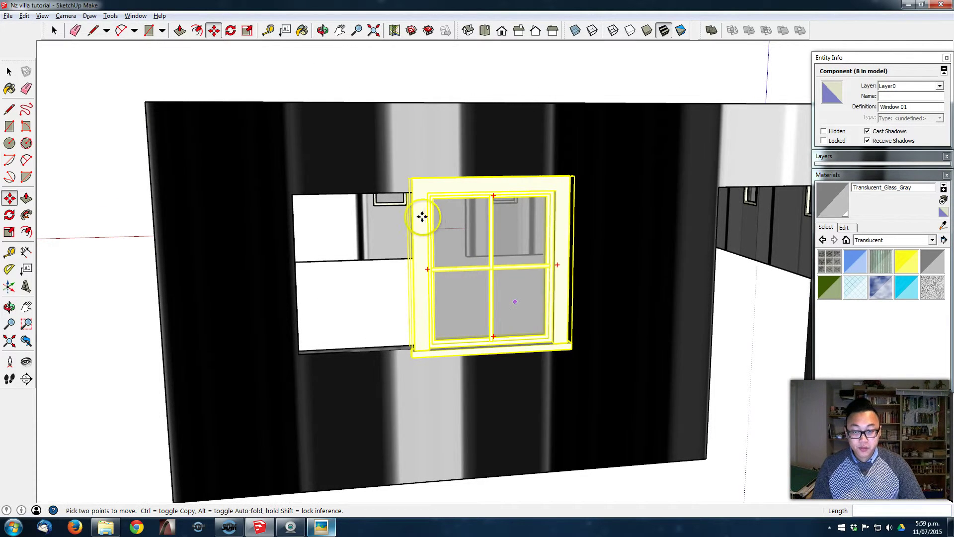
# Step: Open the copied window's frame and stretch its right side, seen from inside, to the far edge of the opening
pyautogui.scroll(1, 423, 216)
pyautogui.press('space')
pyautogui.doubleClick(424, 217)
pyautogui.moveTo(541, 337); pyautogui.dragTo(147, 373, button='middle')
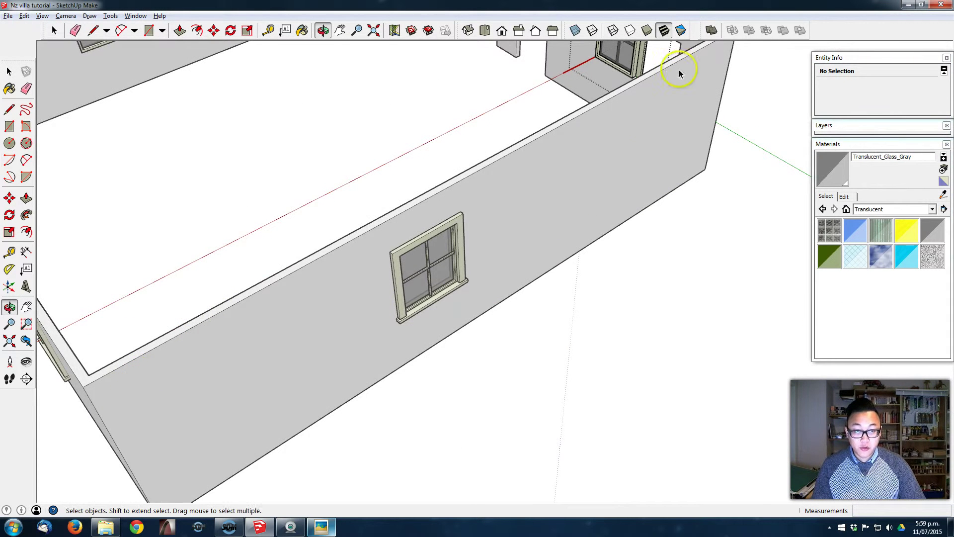
pyautogui.moveTo(680, 73); pyautogui.dragTo(584, 181, button='middle')
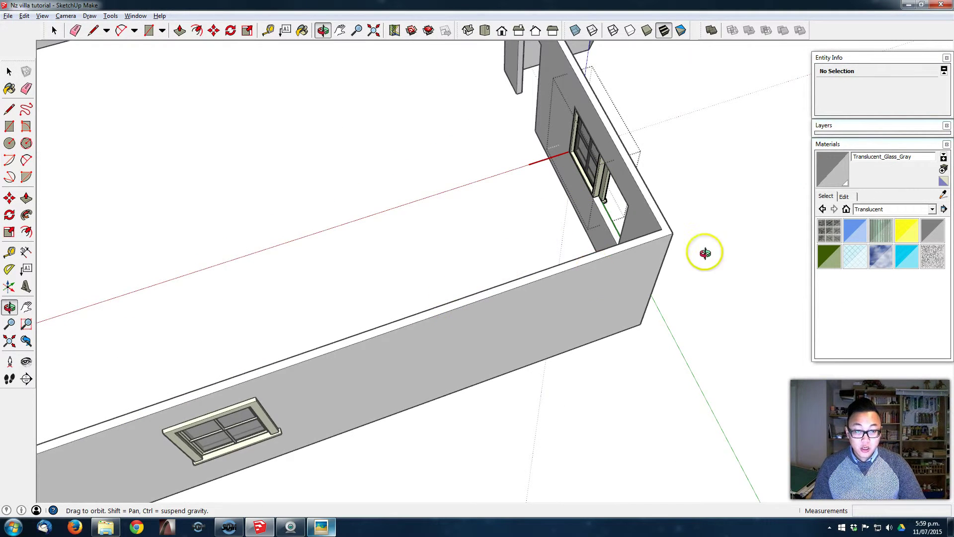
pyautogui.moveTo(705, 253); pyautogui.dragTo(574, 197, button='middle')
pyautogui.scroll(3, 530, 273)
pyautogui.moveTo(562, 273); pyautogui.dragTo(643, 154, button='middle')
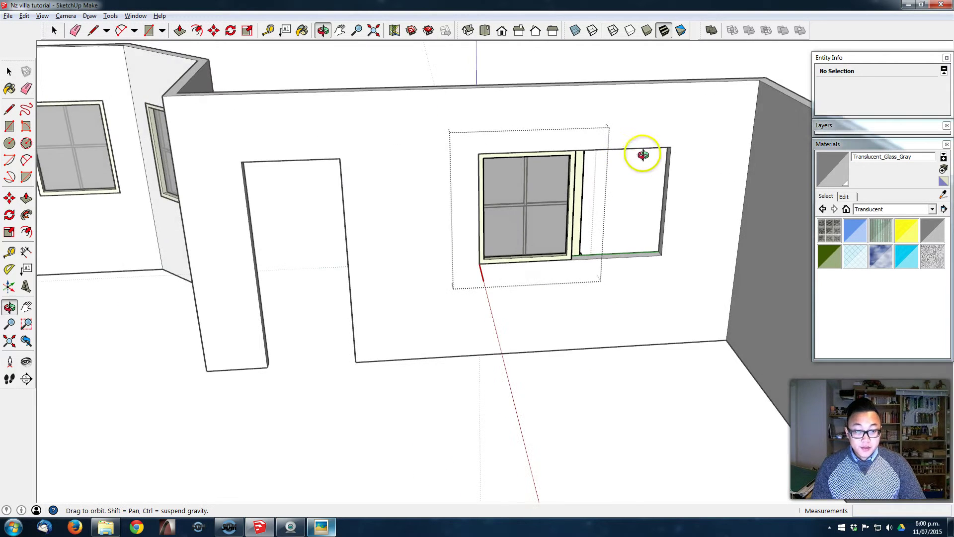
pyautogui.tripleClick(575, 169)
pyautogui.scroll(2, 569, 249)
pyautogui.press('m')
pyautogui.click(570, 265)
pyautogui.click(692, 260)
pyautogui.press('space')
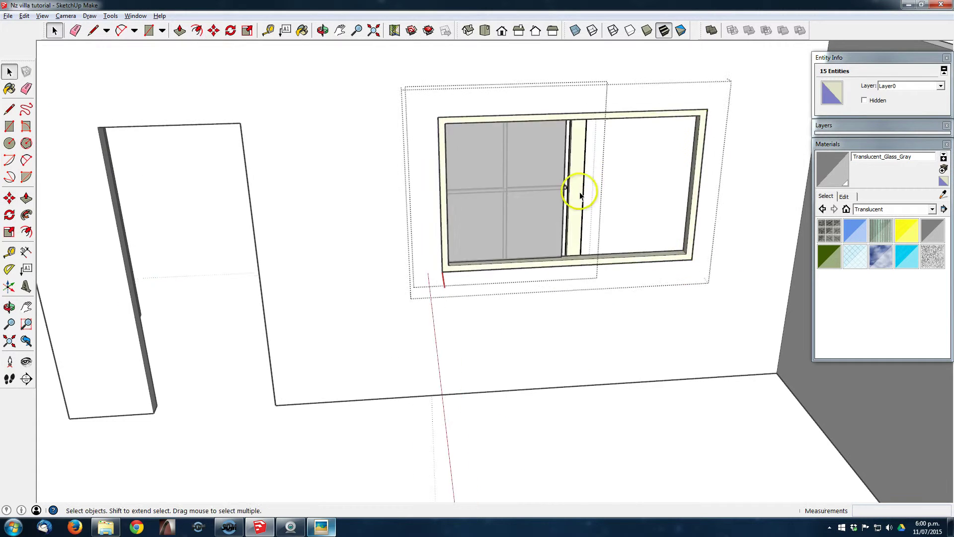
# Step: Move the surround's side piece out to the widened frame's far side
pyautogui.keyDown('shift'); pyautogui.moveTo(580, 194); pyautogui.dragTo(508, 266, button='middle'); pyautogui.keyUp('shift')
pyautogui.moveTo(448, 123); pyautogui.dragTo(589, 423)
pyautogui.press('m')
pyautogui.click(511, 274)
pyautogui.click(630, 290)
pyautogui.moveTo(405, 290); pyautogui.dragTo(124, 293, button='middle')
# Step: Stretch the sill's short left end to the widened surround's left side
pyautogui.press('space')
pyautogui.moveTo(294, 224); pyautogui.dragTo(325, 255)
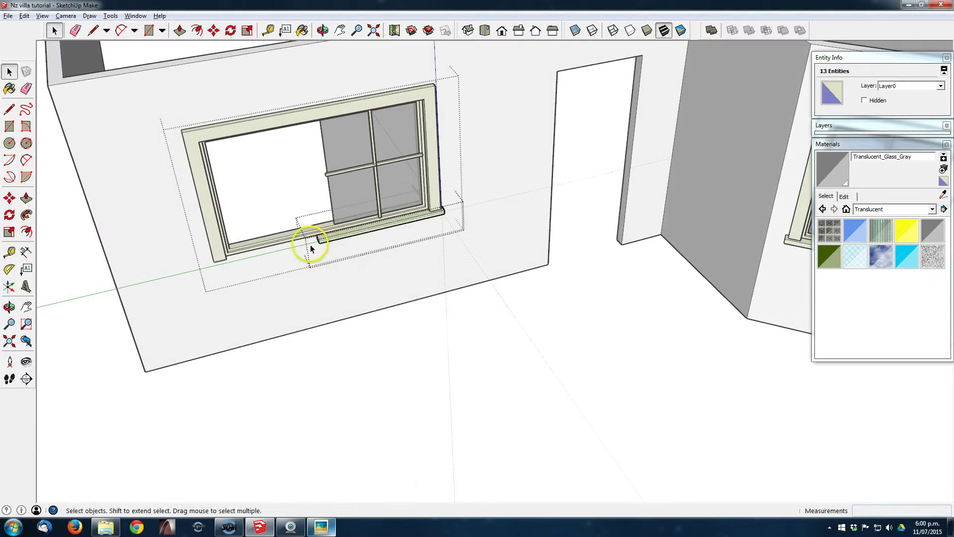
pyautogui.press('m')
pyautogui.click(316, 241)
pyautogui.click(220, 259)
# Step: Extend the glass pane's left edge across the empty half of the window to the frame
pyautogui.moveTo(229, 256); pyautogui.dragTo(497, 209, button='middle')
pyautogui.press('space')
pyautogui.scroll(2, 400, 258)
pyautogui.press('m')
pyautogui.click(399, 266)
pyautogui.click(250, 295)
pyautogui.scroll(3, 532, 293)
pyautogui.press('space')
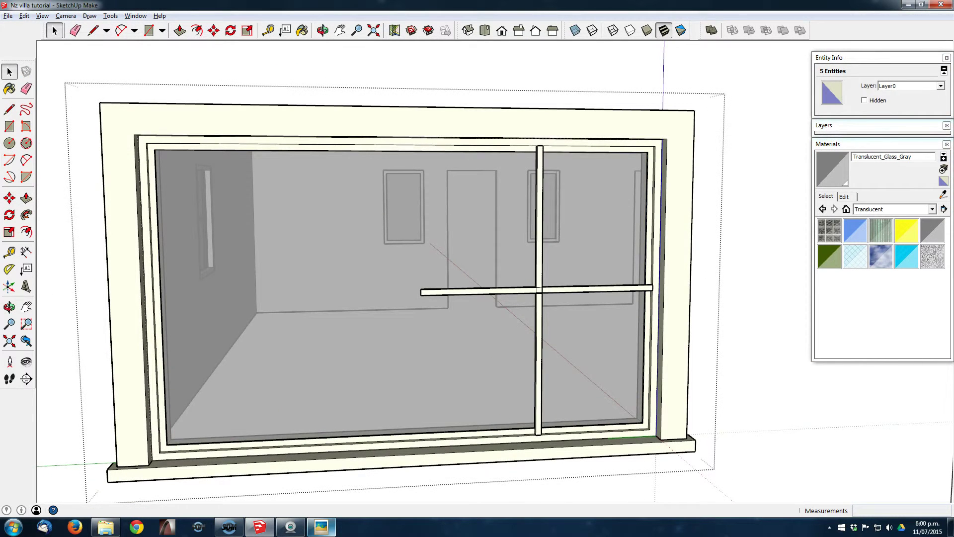
pyautogui.click(426, 283)
# Step: Draw a narrow upright rectangle along the full height of the window frame's left side
pyautogui.scroll(-4, 447, 288)
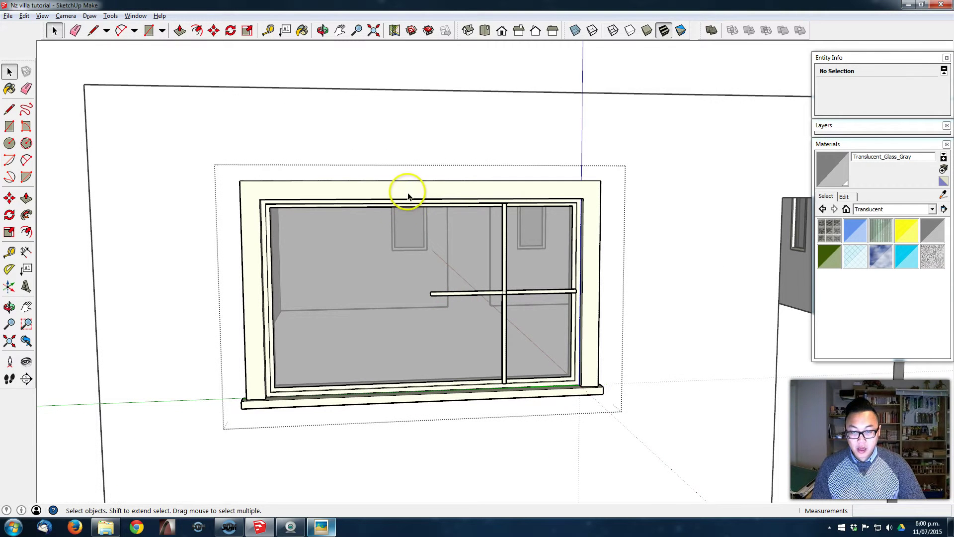
pyautogui.scroll(2, 341, 271)
pyautogui.moveTo(340, 272); pyautogui.dragTo(302, 310, button='middle')
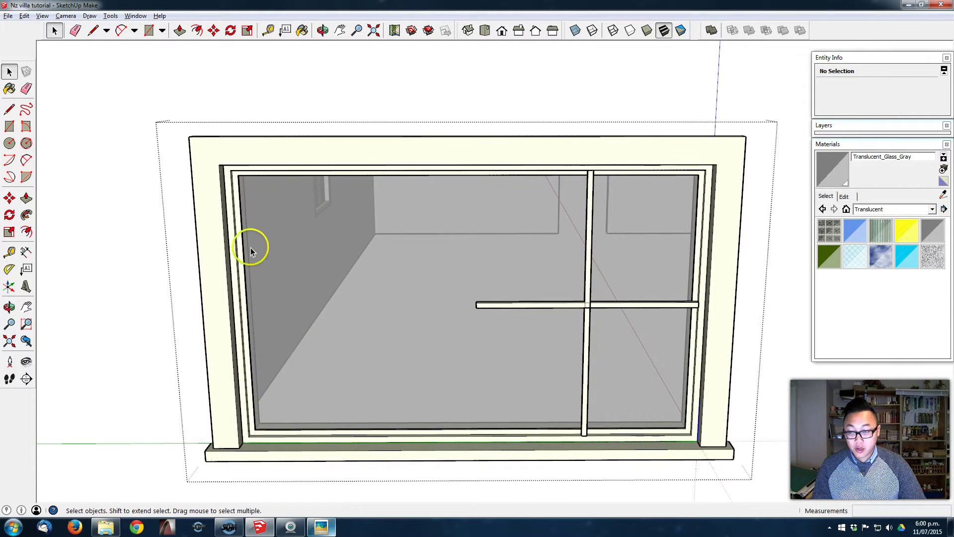
pyautogui.scroll(5, 246, 193)
pyautogui.press('r')
pyautogui.click(239, 156)
pyautogui.moveTo(263, 275); pyautogui.dragTo(177, 260, button='middle')
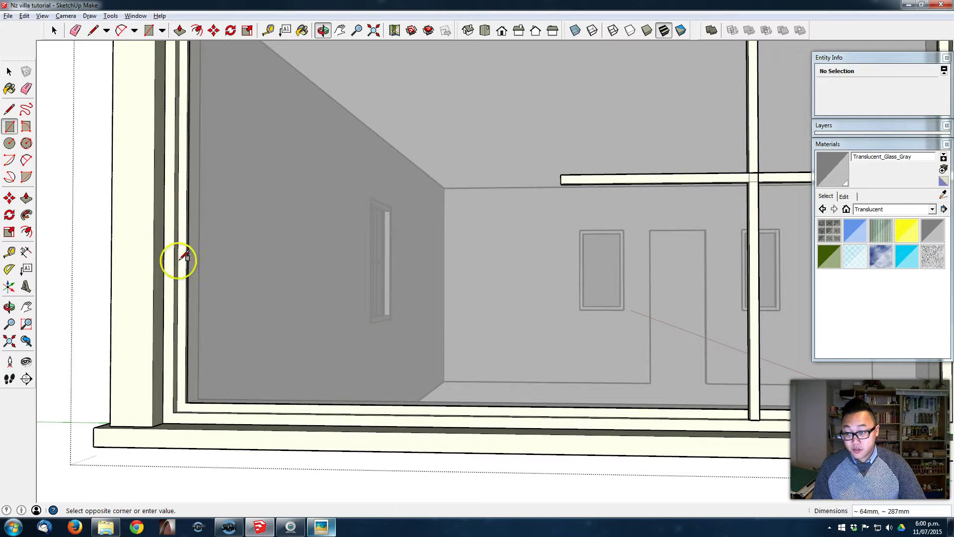
pyautogui.click(171, 413)
# Step: Push/Pull the narrow rectangle about 29 mm into a solid upright bar and make it a group
pyautogui.moveTo(170, 398); pyautogui.dragTo(186, 436, button='middle')
pyautogui.scroll(3, 186, 437)
pyautogui.press('p')
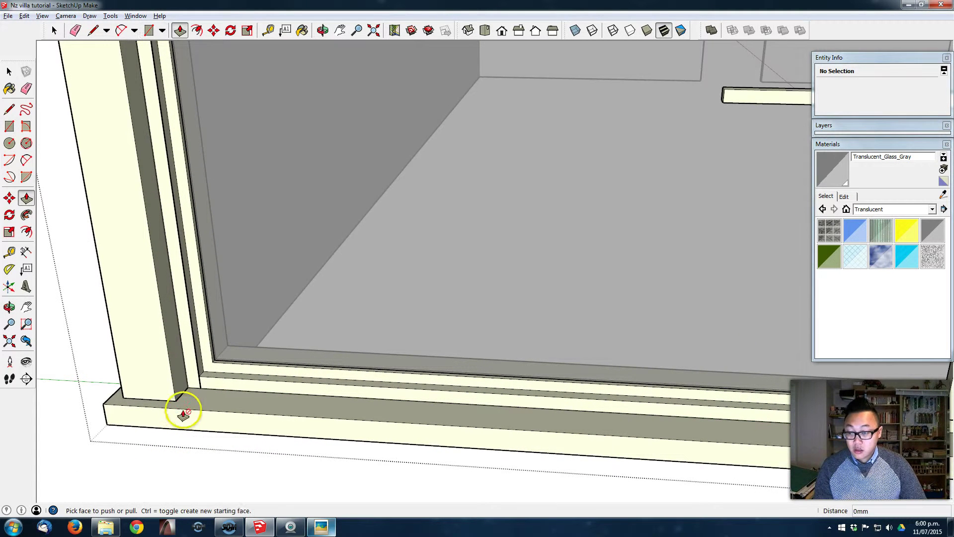
pyautogui.click(192, 380)
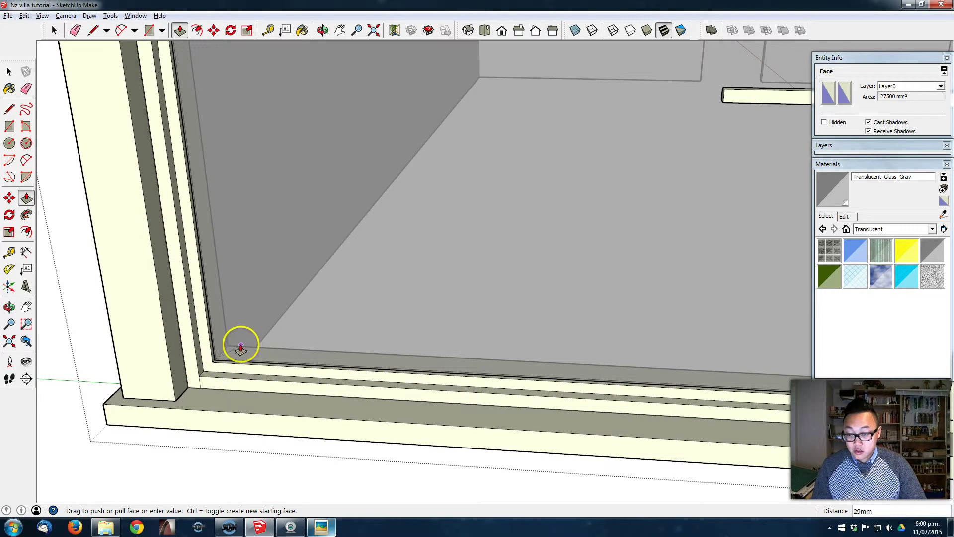
pyautogui.click(237, 352)
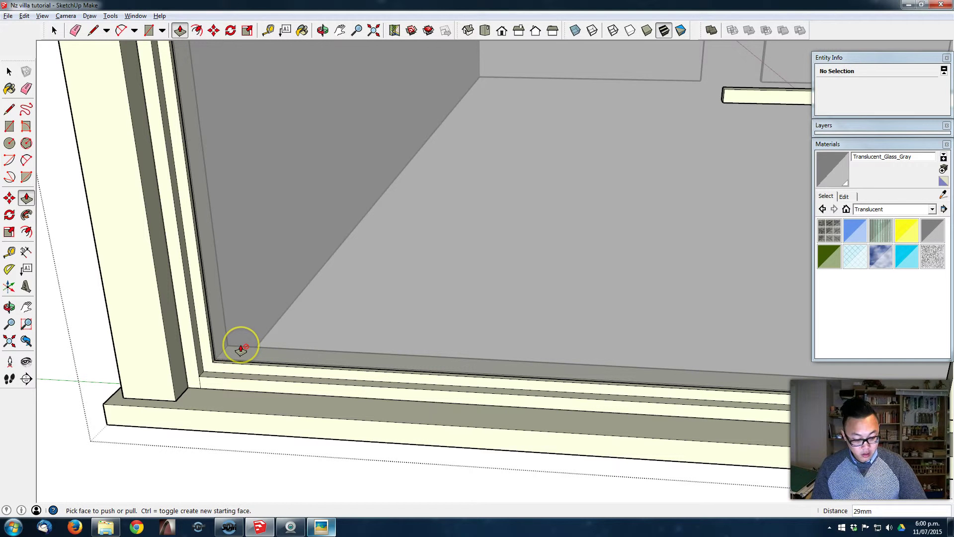
pyautogui.press('space')
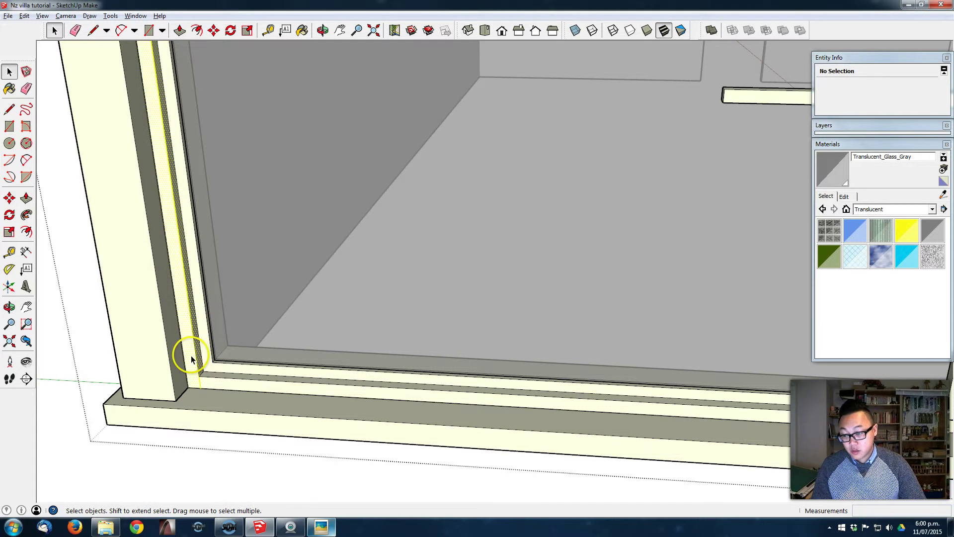
pyautogui.tripleClick(192, 358)
pyautogui.rightClick(191, 359)
pyautogui.click(243, 279)
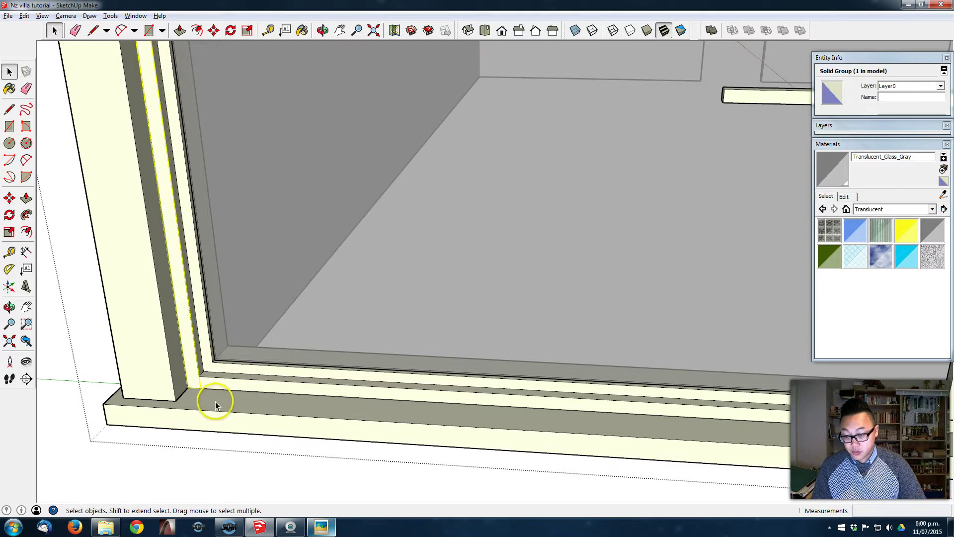
# Step: Copy the bar to the frame's opposite side, divide the distance into three equal bays, and delete the bars overlapping the frame at both ends
pyautogui.press('m')
pyautogui.click(201, 388)
pyautogui.press('ctrl')
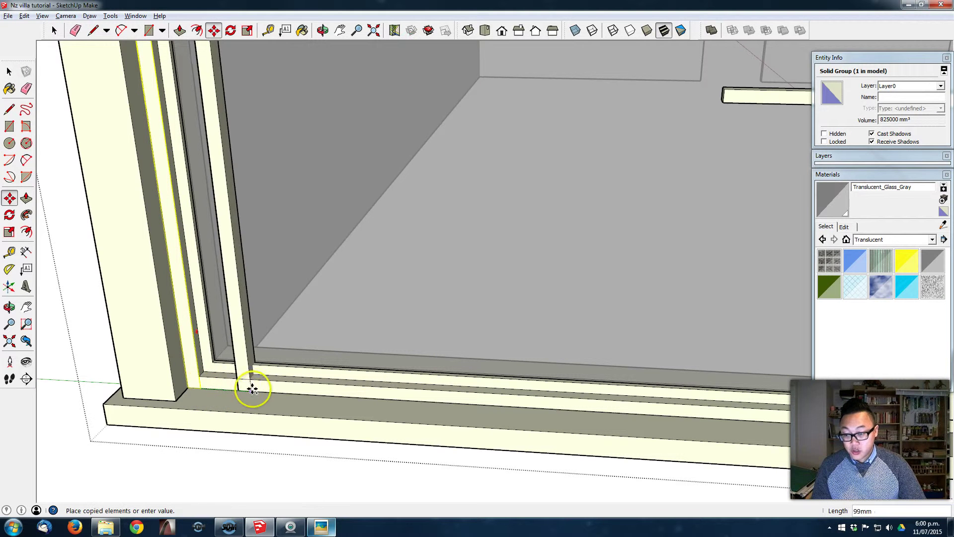
pyautogui.scroll(-3, 303, 394)
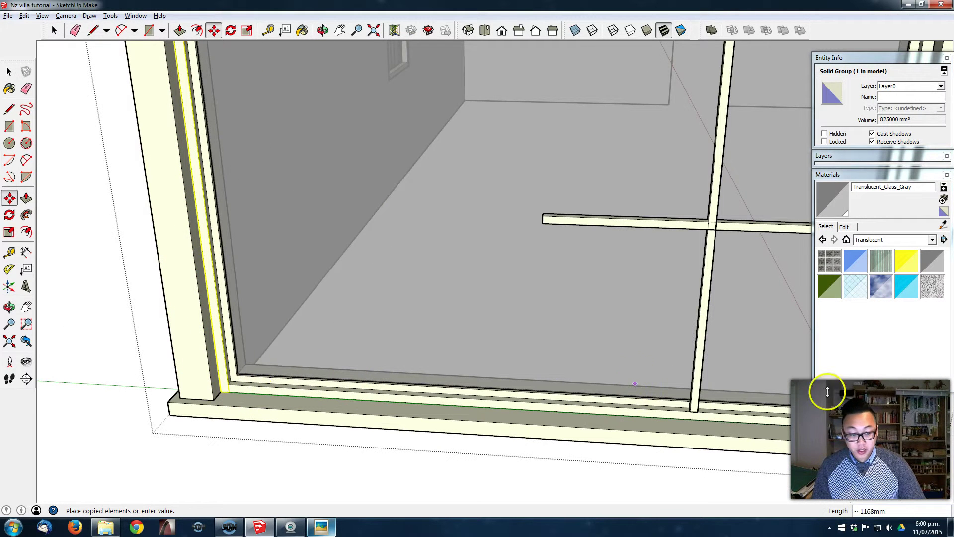
pyautogui.moveTo(822, 388); pyautogui.dragTo(728, 403, button='middle')
pyautogui.keyDown('shift'); pyautogui.moveTo(809, 426); pyautogui.dragTo(707, 408, button='middle'); pyautogui.keyUp('shift')
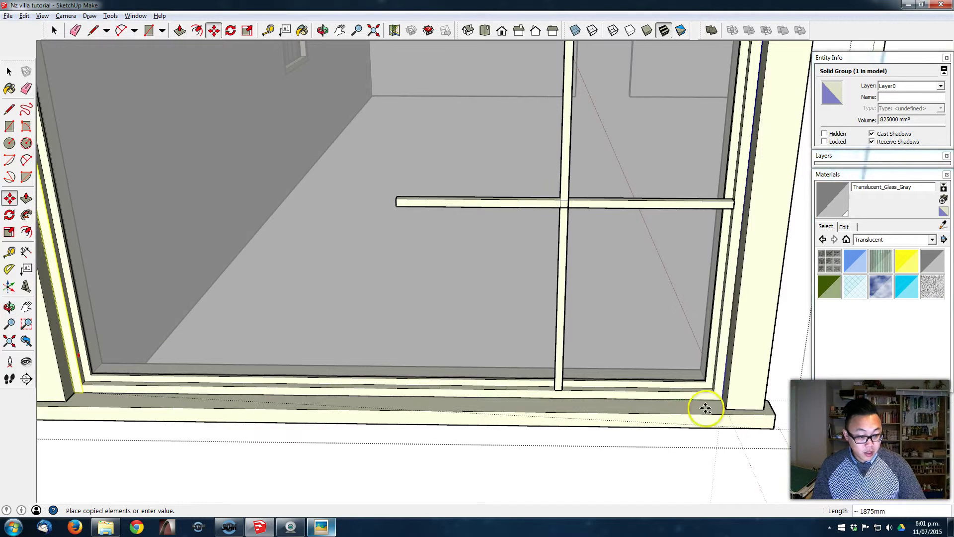
pyautogui.click(722, 396)
pyautogui.write('/3')
pyautogui.press('Return')
pyautogui.press('space')
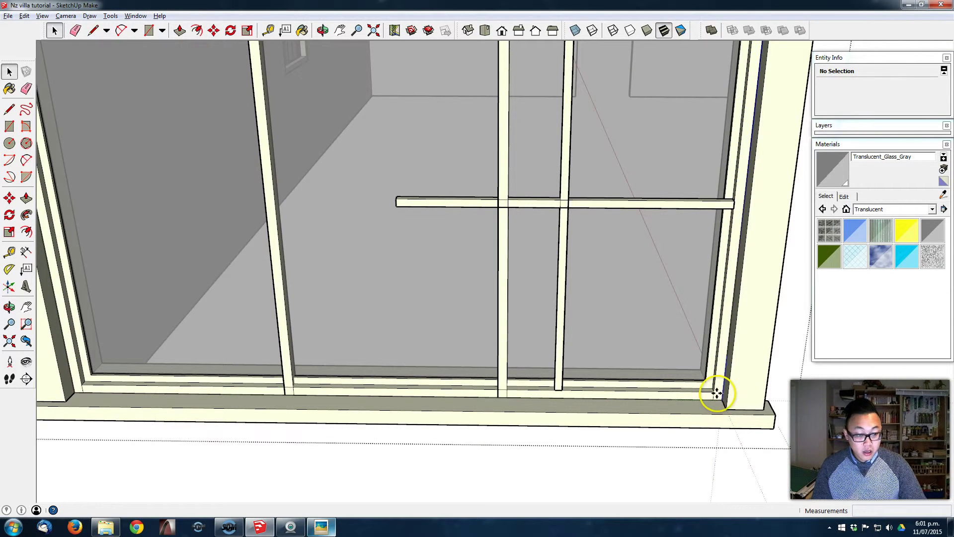
pyautogui.press('Delete')
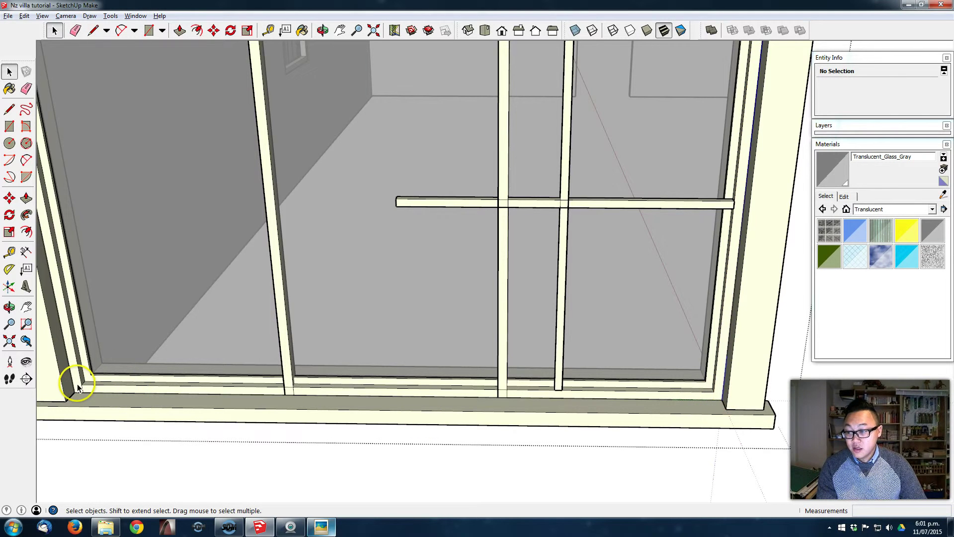
# Step: Scale the two intermediate upright bars together so their lower ends rise slightly onto the frame's bottom member
pyautogui.moveTo(332, 372); pyautogui.dragTo(493, 414, button='middle')
pyautogui.scroll(-2, 377, 311)
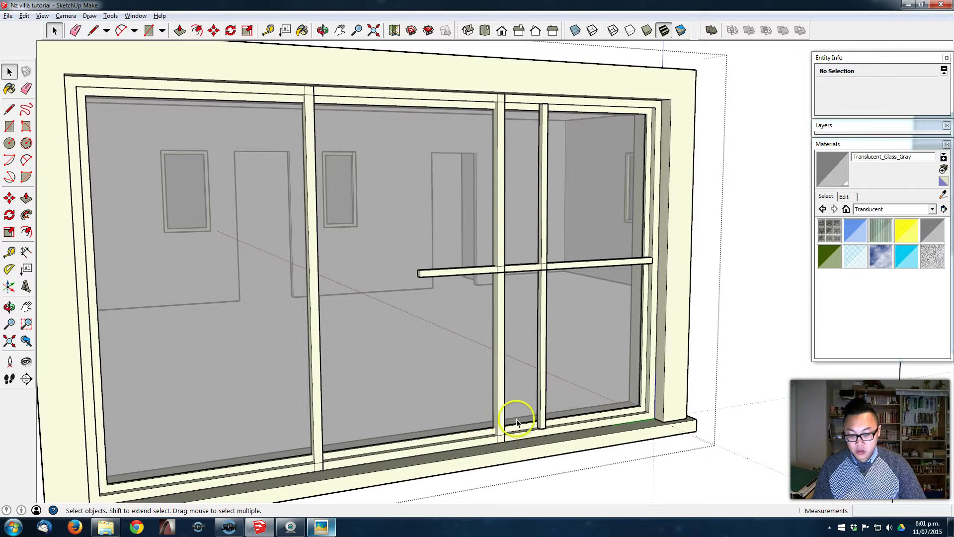
pyautogui.click(501, 398)
pyautogui.keyDown('shift'); pyautogui.click(317, 351); pyautogui.keyUp('shift')
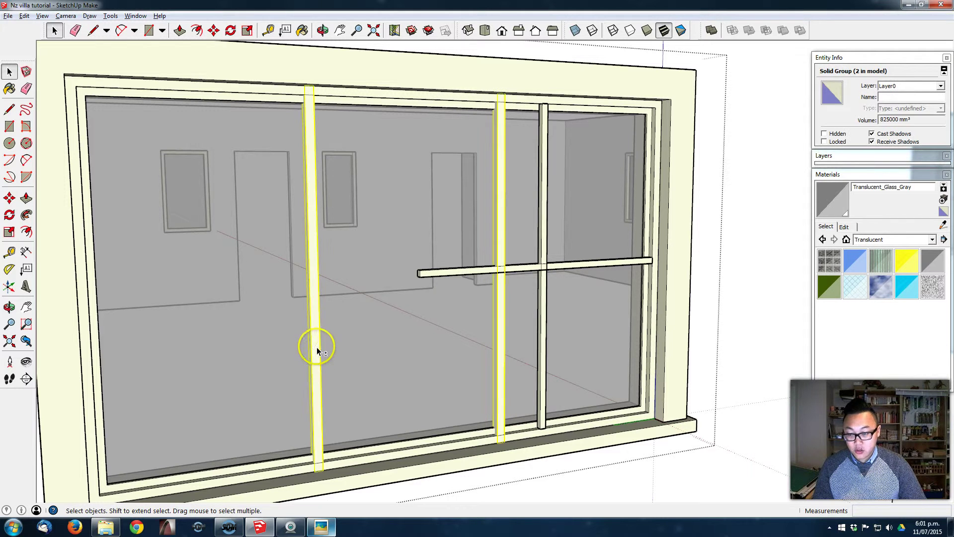
pyautogui.click(9, 232)
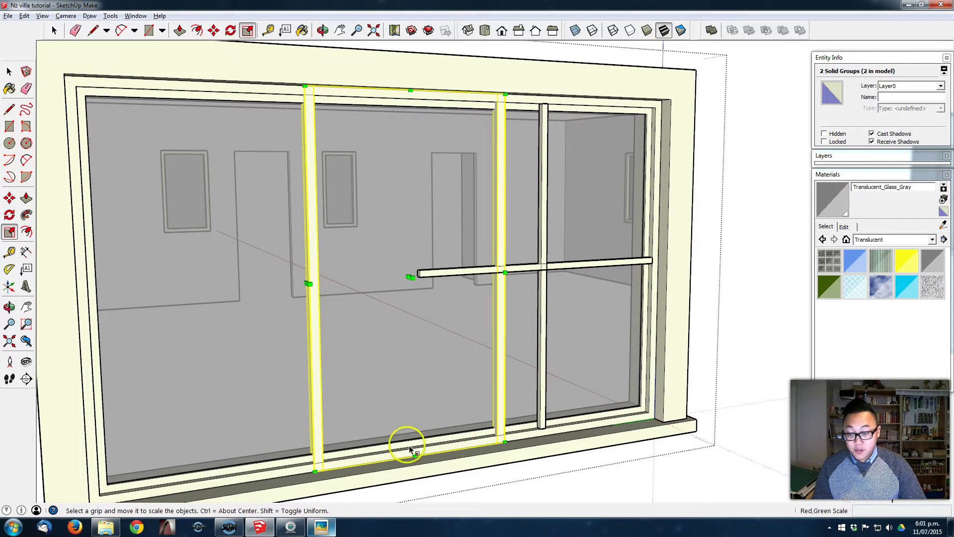
pyautogui.scroll(2, 398, 481)
pyautogui.moveTo(398, 481); pyautogui.dragTo(436, 447, button='middle')
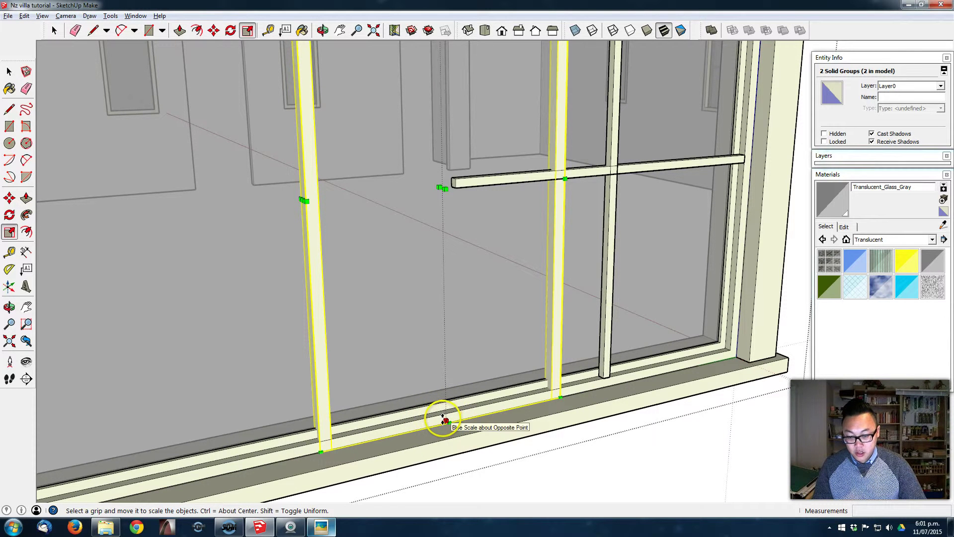
pyautogui.moveTo(445, 421); pyautogui.dragTo(449, 410)
# Step: Scale the same two bars' upper ends down slightly onto the frame's top member
pyautogui.scroll(3, 452, 409)
pyautogui.scroll(-6, 467, 382)
pyautogui.keyDown('shift'); pyautogui.moveTo(463, 321); pyautogui.dragTo(456, 367, button='middle'); pyautogui.keyUp('shift')
pyautogui.scroll(4, 453, 182)
pyautogui.moveTo(454, 154); pyautogui.dragTo(458, 128, button='middle')
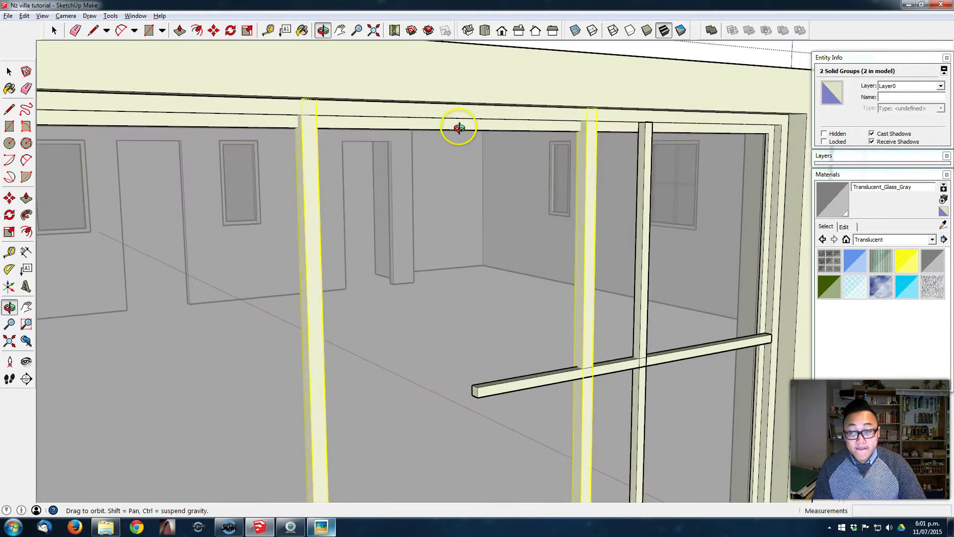
pyautogui.moveTo(459, 106)
pyautogui.mouseDown()
pyautogui.moveTo(458, 130)
pyautogui.moveTo(457, 119)
pyautogui.mouseUp()
pyautogui.moveTo(538, 195); pyautogui.dragTo(386, 222, button='middle')
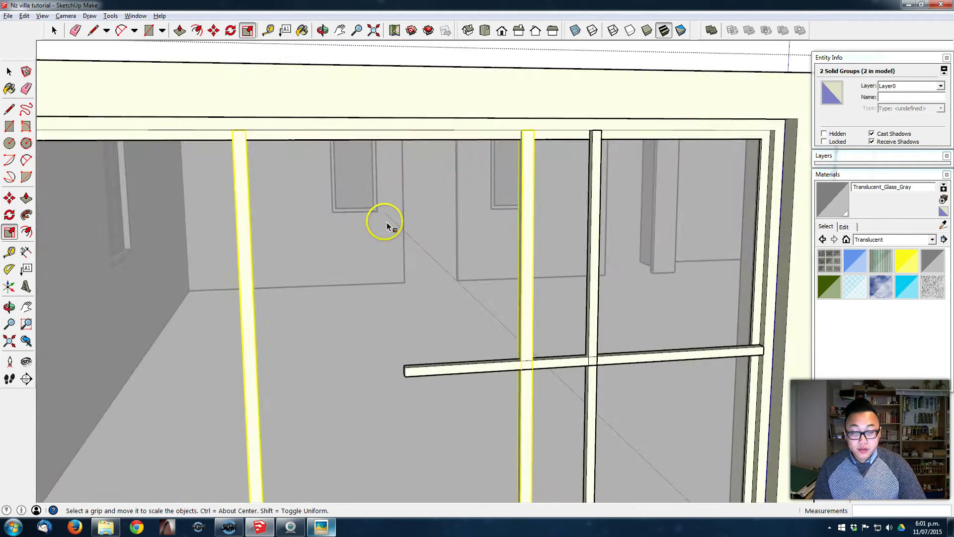
pyautogui.scroll(-3, 400, 278)
pyautogui.press('space')
pyautogui.press('Escape')
pyautogui.scroll(3, 546, 359)
pyautogui.keyDown('shift'); pyautogui.moveTo(547, 361); pyautogui.dragTo(439, 309, button='middle'); pyautogui.keyUp('shift')
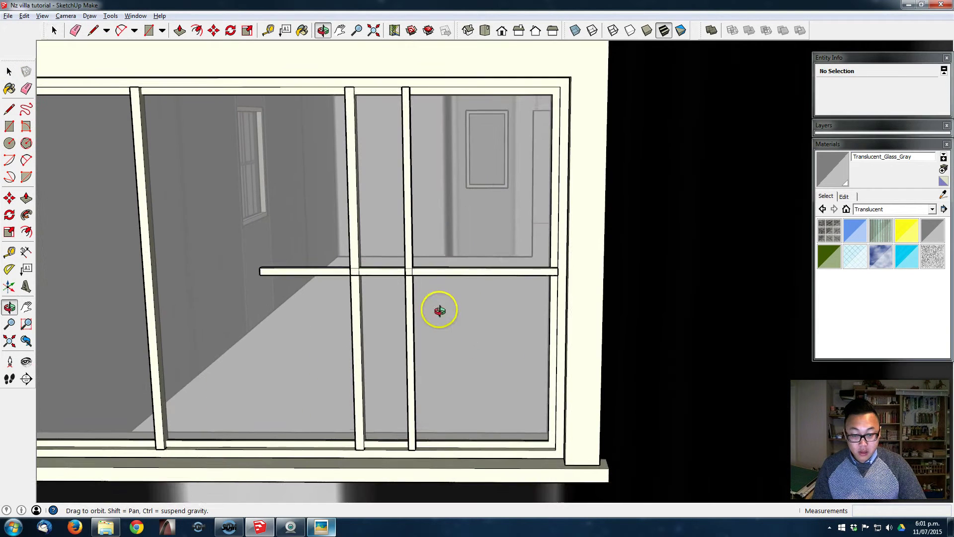
pyautogui.moveTo(456, 462)
pyautogui.mouseDown(button='middle')
pyautogui.moveTo(442, 454)
pyautogui.moveTo(448, 463)
pyautogui.mouseUp(button='middle')
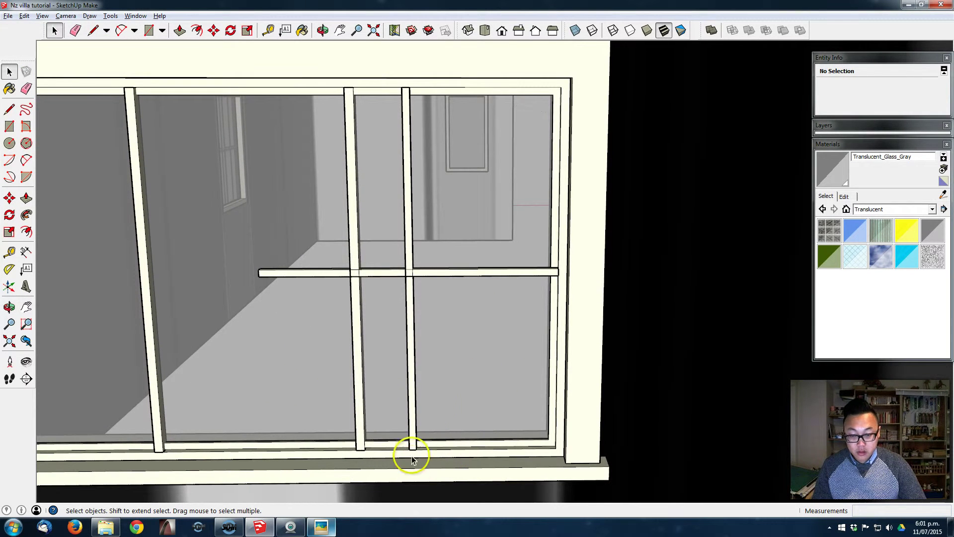
pyautogui.press('e')
pyautogui.click(414, 272)
pyautogui.hotkey('ctrl', 'z')
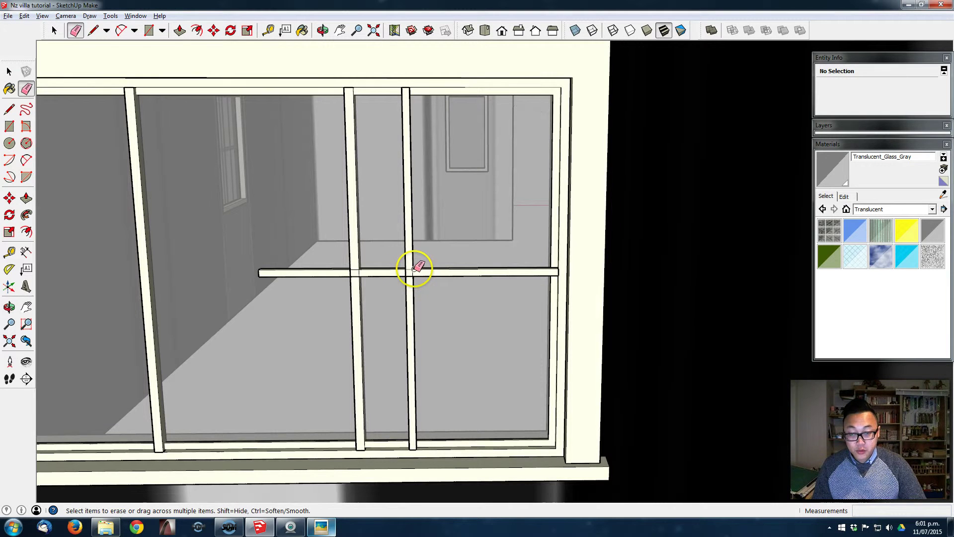
# Step: Open the wide window for editing and erase the old vertical and horizontal glazing bars
pyautogui.press('space')
pyautogui.doubleClick(413, 272)
pyautogui.press('e')
pyautogui.click(414, 271)
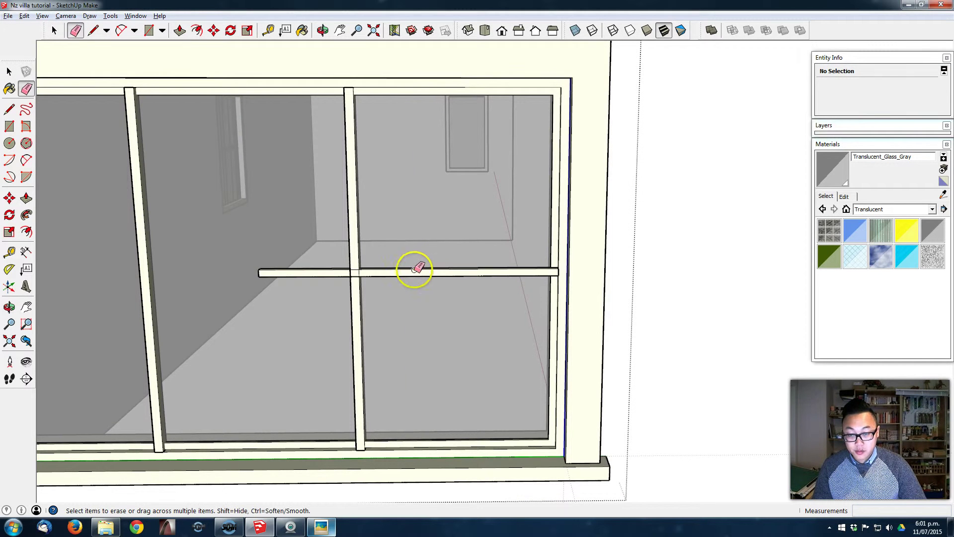
pyautogui.click(430, 269)
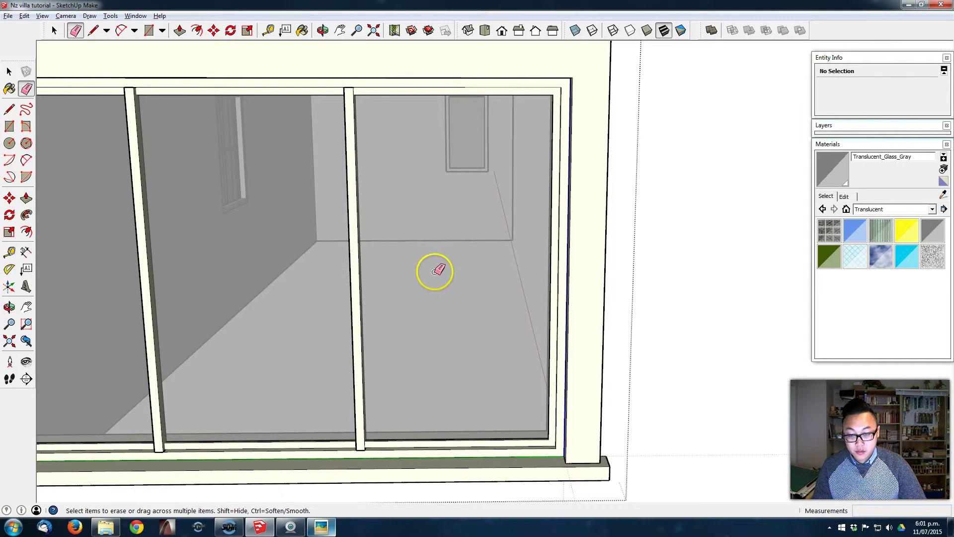
pyautogui.press('space')
# Step: Hide the Wall - Exterior layer so only the windows remain in view
pyautogui.scroll(-2, 437, 321)
pyautogui.scroll(-6, 452, 241)
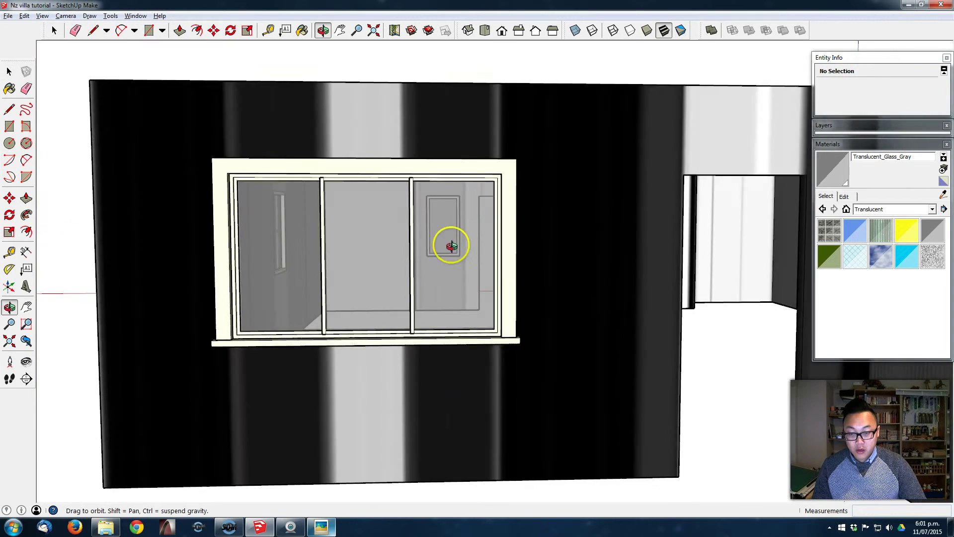
pyautogui.moveTo(487, 240)
pyautogui.mouseDown(button='middle')
pyautogui.moveTo(488, 341)
pyautogui.moveTo(536, 338)
pyautogui.moveTo(363, 309)
pyautogui.moveTo(467, 262)
pyautogui.moveTo(420, 275)
pyautogui.moveTo(443, 274)
pyautogui.mouseUp(button='middle')
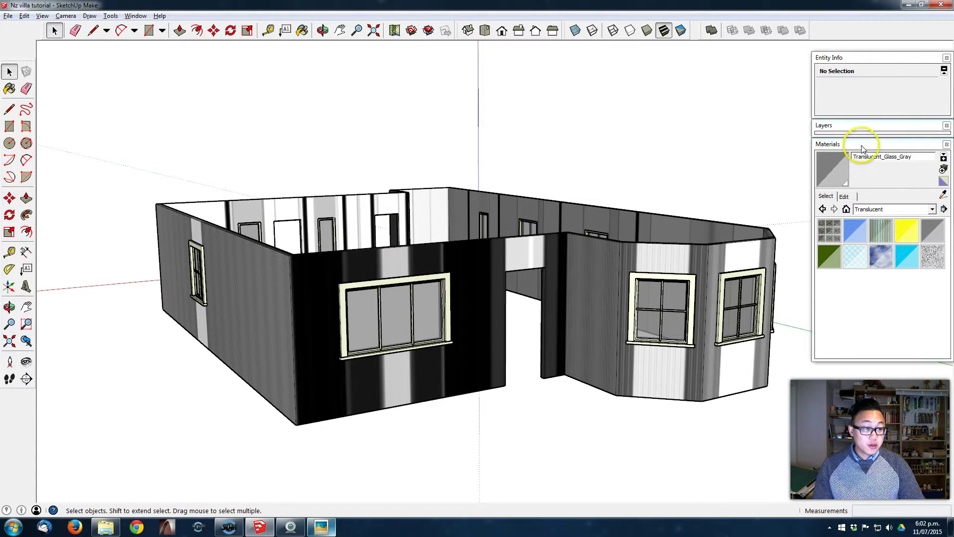
pyautogui.click(869, 131)
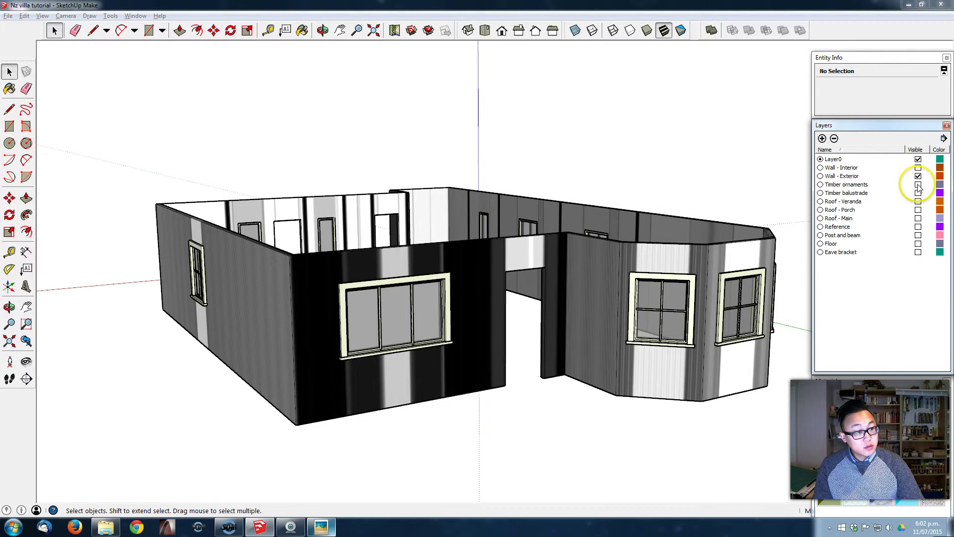
pyautogui.click(917, 177)
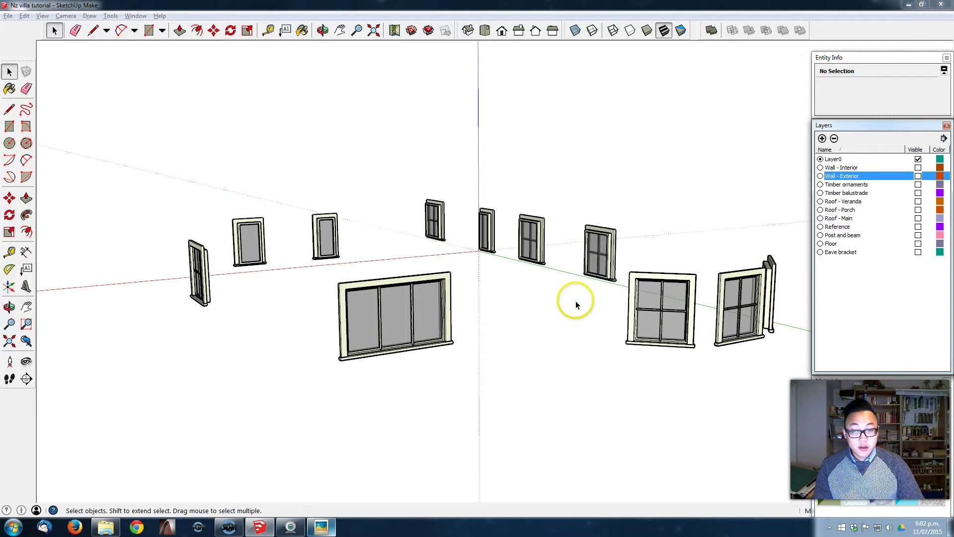
# Step: Select all the window components around the house and combine them into one group
pyautogui.moveTo(432, 307); pyautogui.dragTo(497, 326, button='middle')
pyautogui.scroll(-3, 447, 275)
pyautogui.moveTo(137, 214); pyautogui.dragTo(696, 442)
pyautogui.rightClick(541, 349)
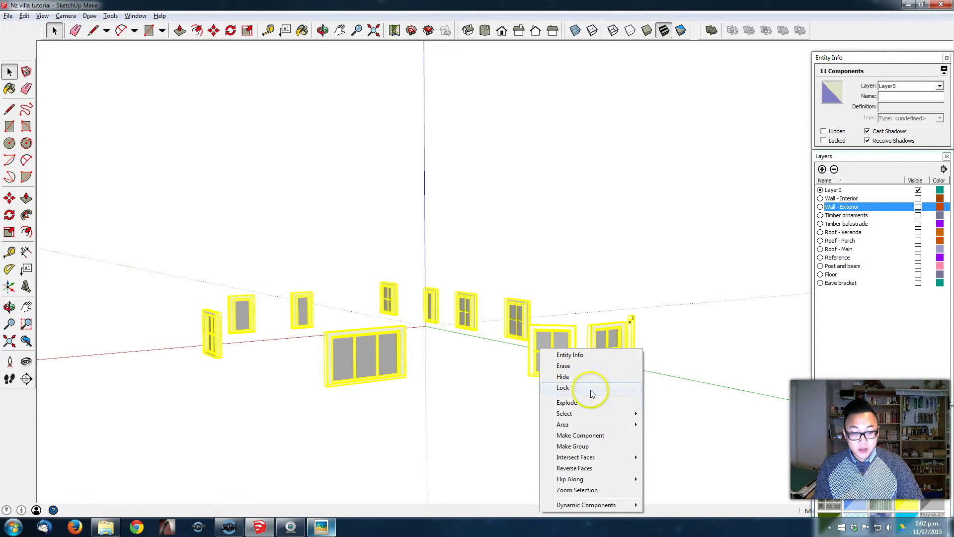
pyautogui.click(595, 449)
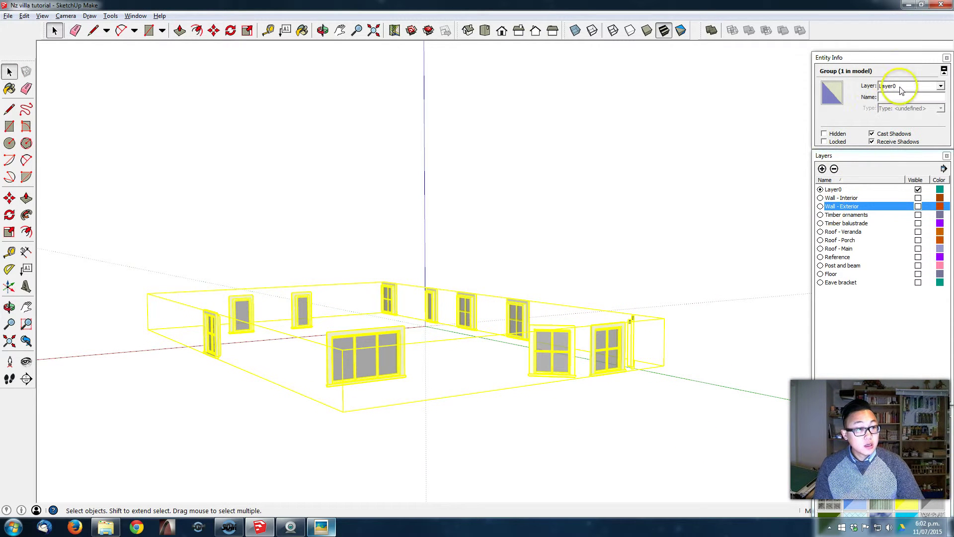
# Step: Create a layer named Windows and assign the windows group to it
pyautogui.click(822, 169)
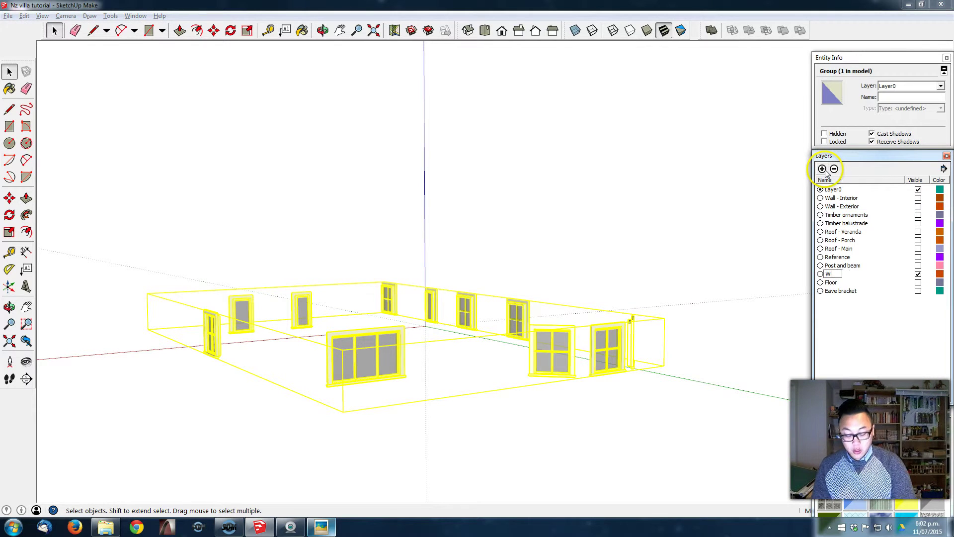
pyautogui.press('Return')
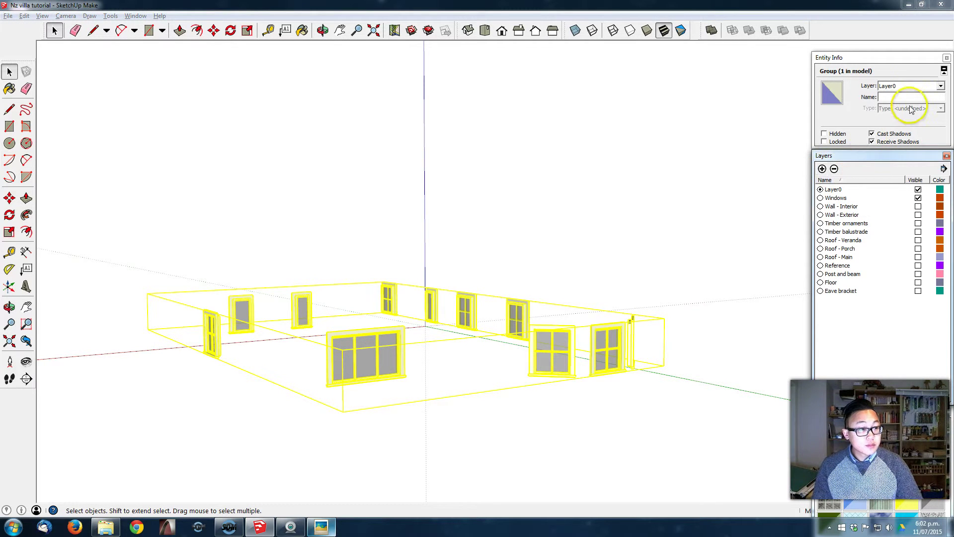
pyautogui.click(916, 86)
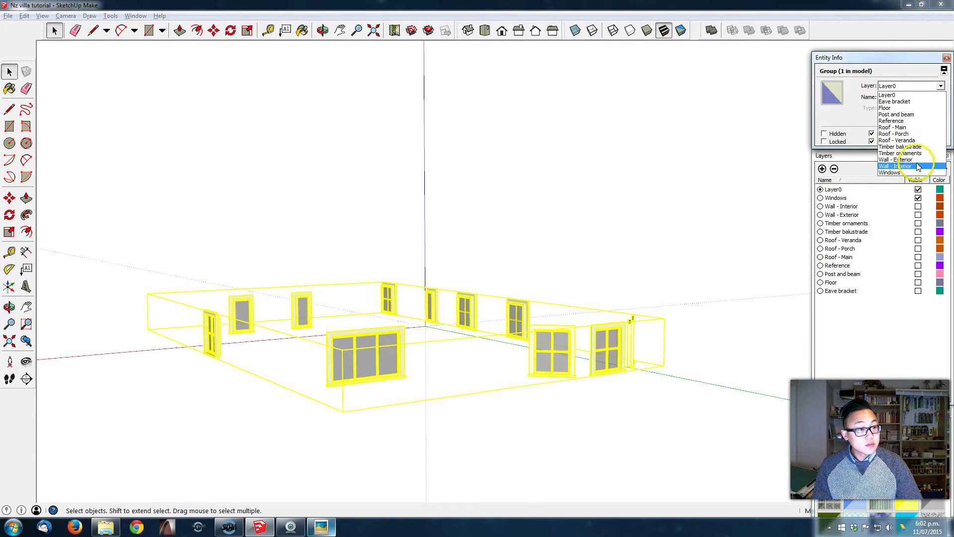
pyautogui.click(914, 173)
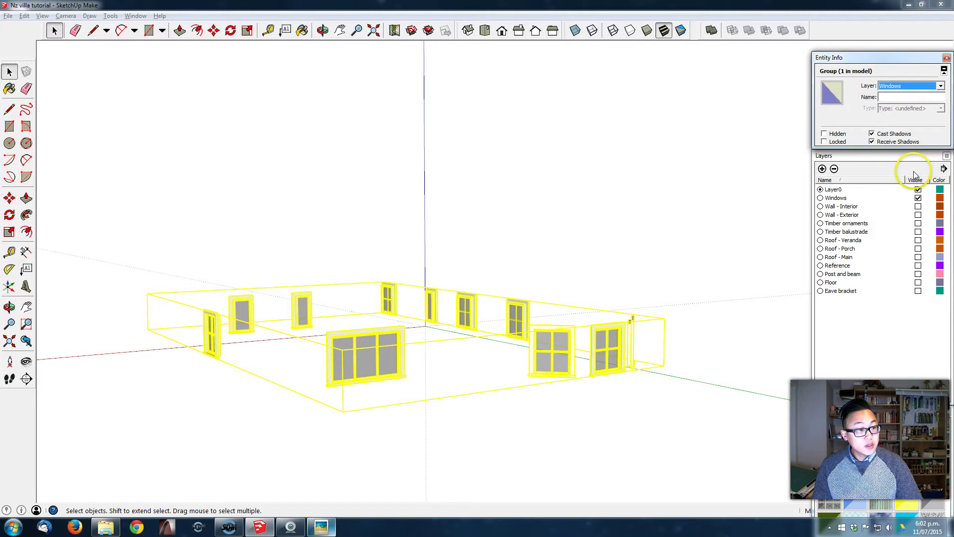
pyautogui.click(668, 242)
pyautogui.moveTo(660, 245); pyautogui.dragTo(618, 258, button='middle')
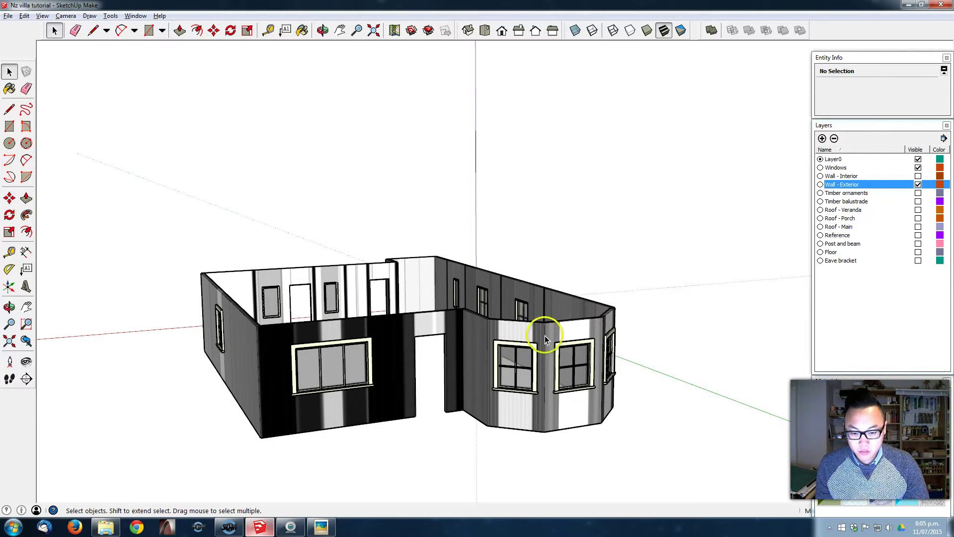
# Step: Examine the front entrance and its timber door in the reference render VIZ_0012.png
pyautogui.scroll(2, 466, 423)
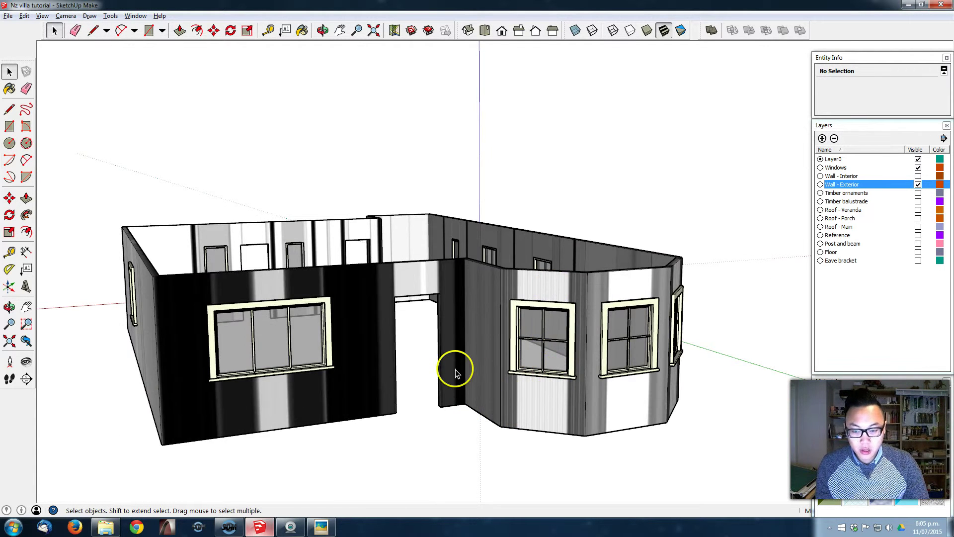
pyautogui.scroll(2, 456, 373)
pyautogui.scroll(2, 428, 358)
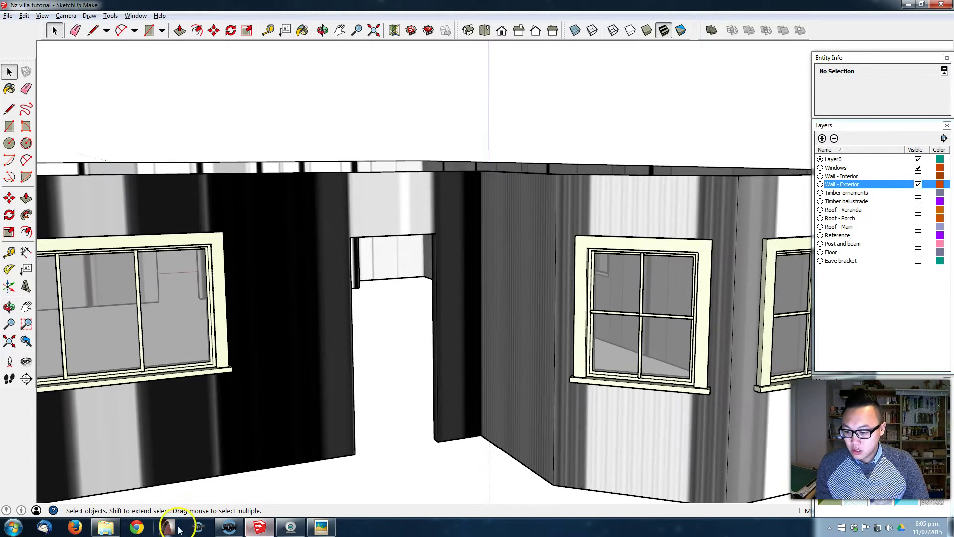
pyautogui.click(319, 527)
pyautogui.scroll(3, 516, 299)
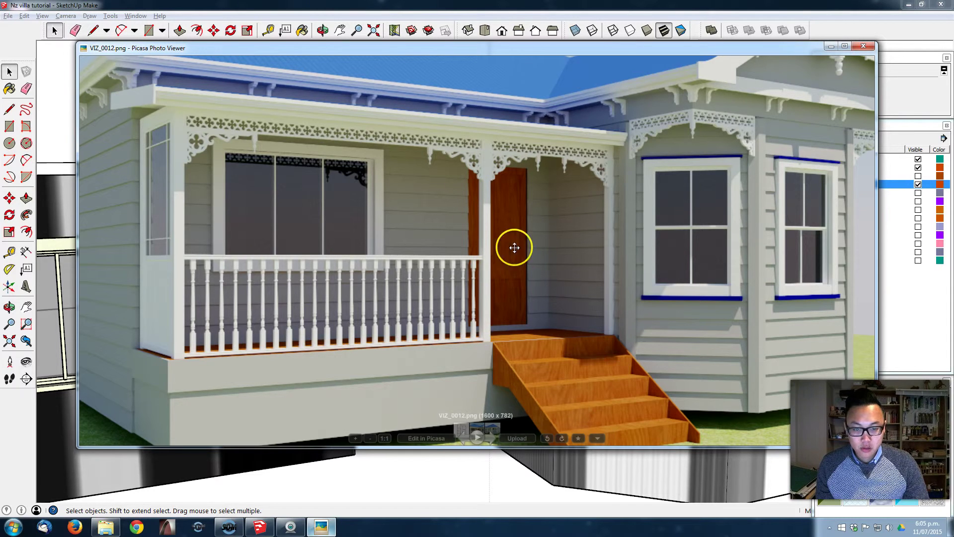
pyautogui.click(829, 46)
# Step: Hide the Windows layer and draw a rectangle filling the front door opening in the exterior wall
pyautogui.moveTo(505, 194)
pyautogui.mouseDown(button='middle')
pyautogui.moveTo(433, 209)
pyautogui.moveTo(455, 264)
pyautogui.moveTo(450, 243)
pyautogui.mouseUp(button='middle')
pyautogui.click(919, 168)
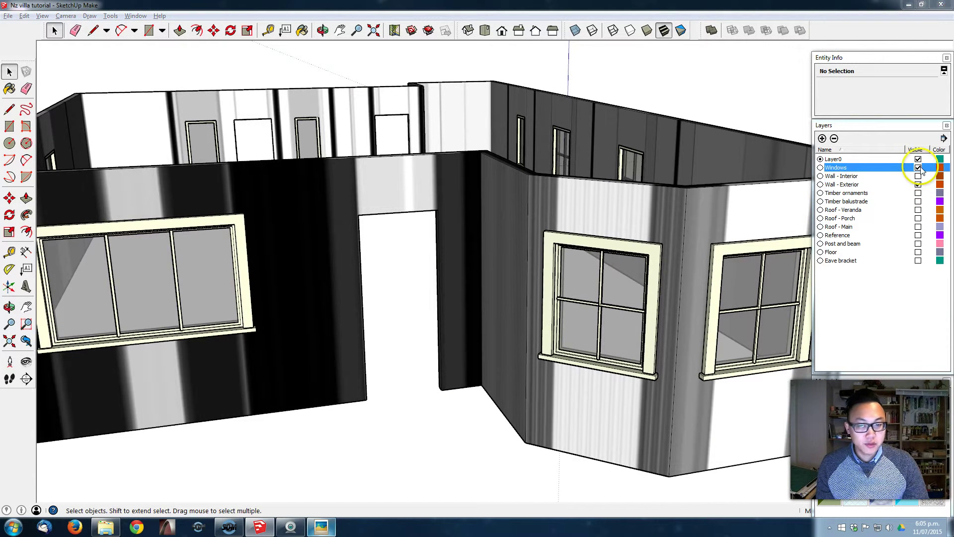
pyautogui.press('r')
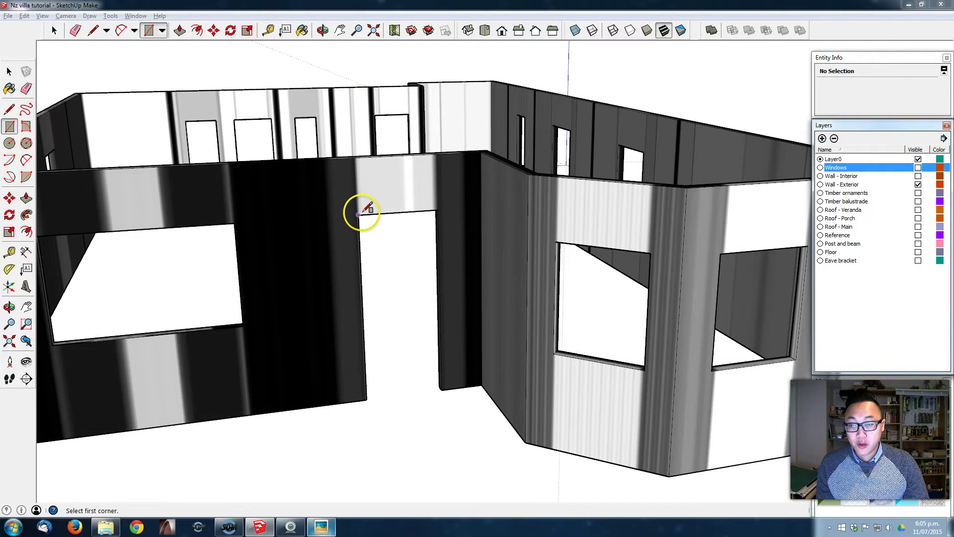
pyautogui.click(358, 215)
pyautogui.click(442, 389)
pyautogui.moveTo(404, 311); pyautogui.dragTo(420, 366, button='middle')
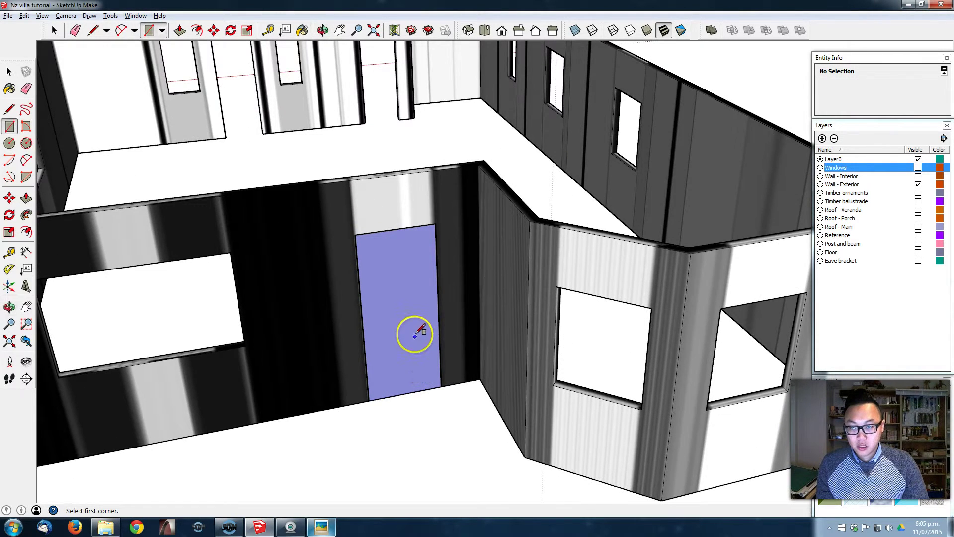
pyautogui.moveTo(396, 291); pyautogui.dragTo(432, 334, button='middle')
# Step: Reverse the door face so its front side points outward, and select it together with its edges
pyautogui.press('space')
pyautogui.rightClick(428, 321)
pyautogui.click(468, 422)
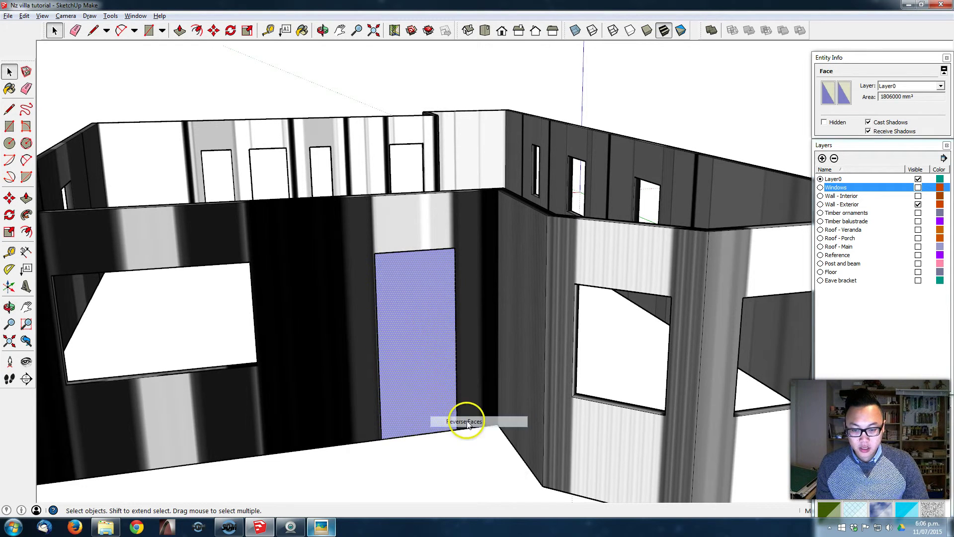
pyautogui.scroll(5, 407, 300)
pyautogui.doubleClick(422, 201)
pyautogui.moveTo(418, 193); pyautogui.dragTo(401, 234, button='middle')
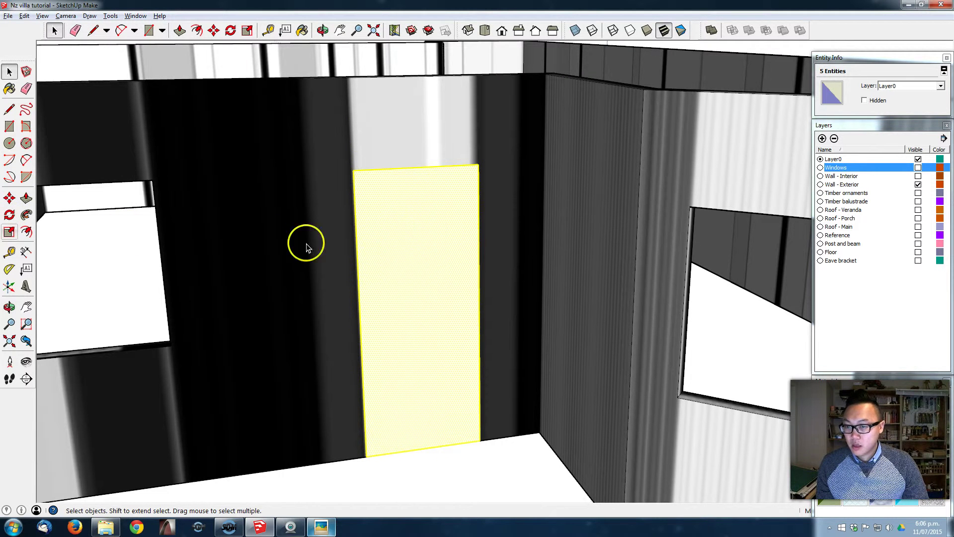
# Step: Try to outline a narrow door frame by offsetting the face inward and moving the offset's lower edge down to the base
pyautogui.click(404, 214)
pyautogui.click(26, 232)
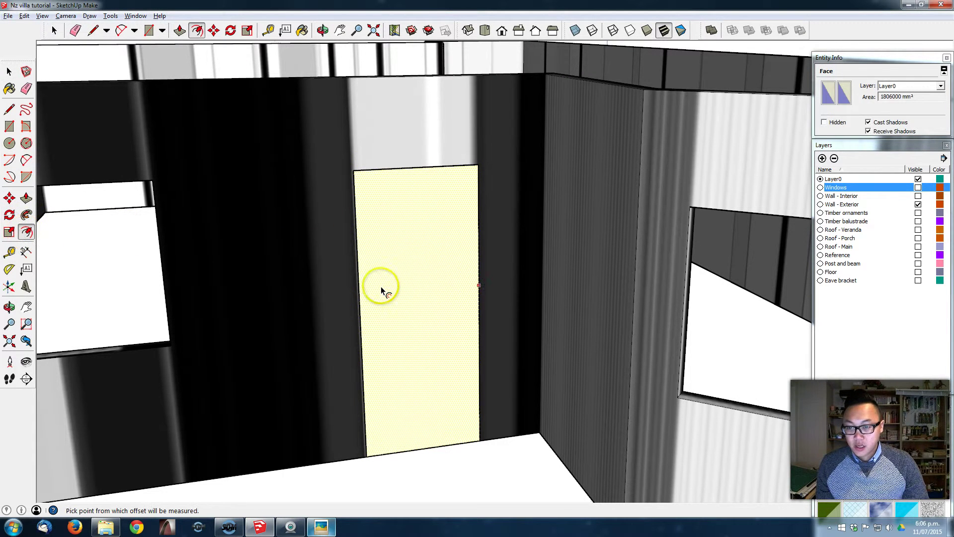
pyautogui.click(365, 306)
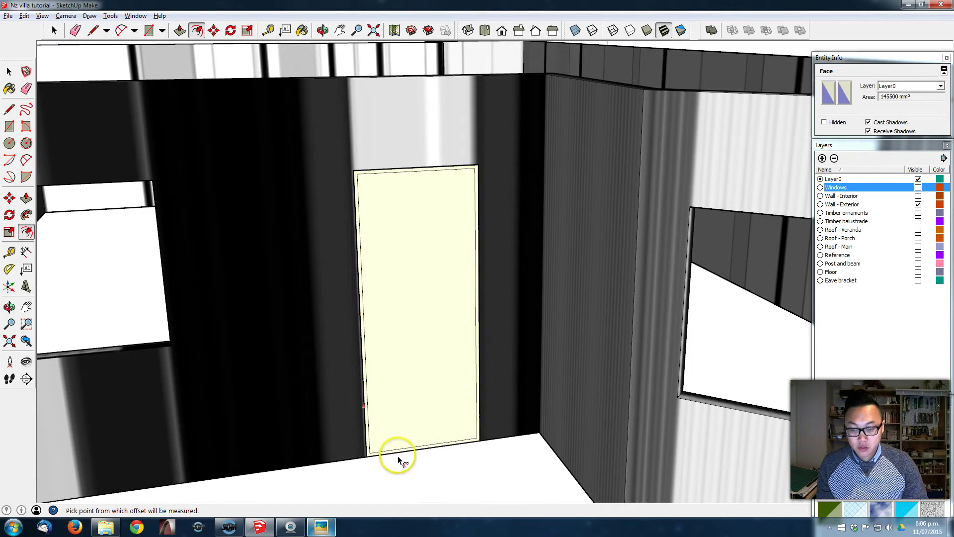
pyautogui.scroll(3, 398, 454)
pyautogui.press('space')
pyautogui.click(429, 449)
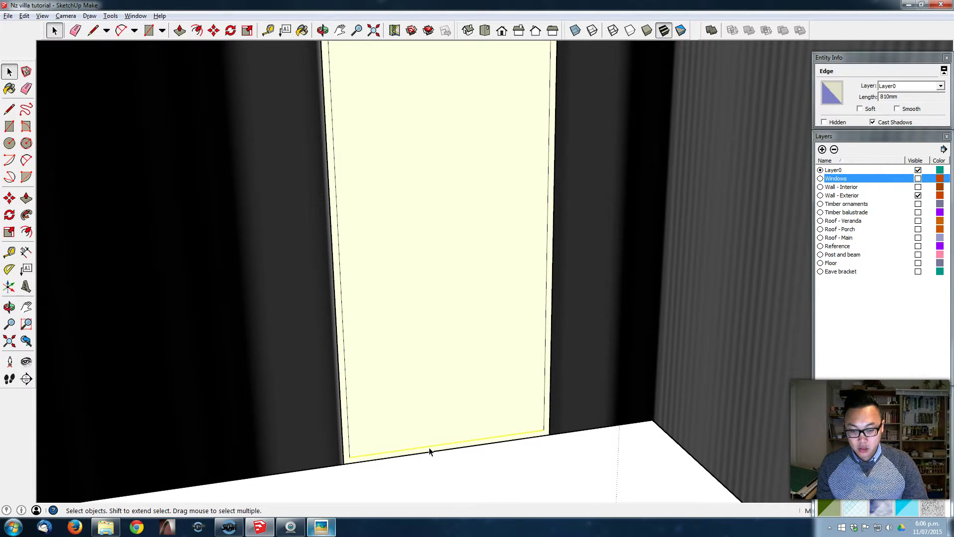
pyautogui.press('m')
pyautogui.click(427, 448)
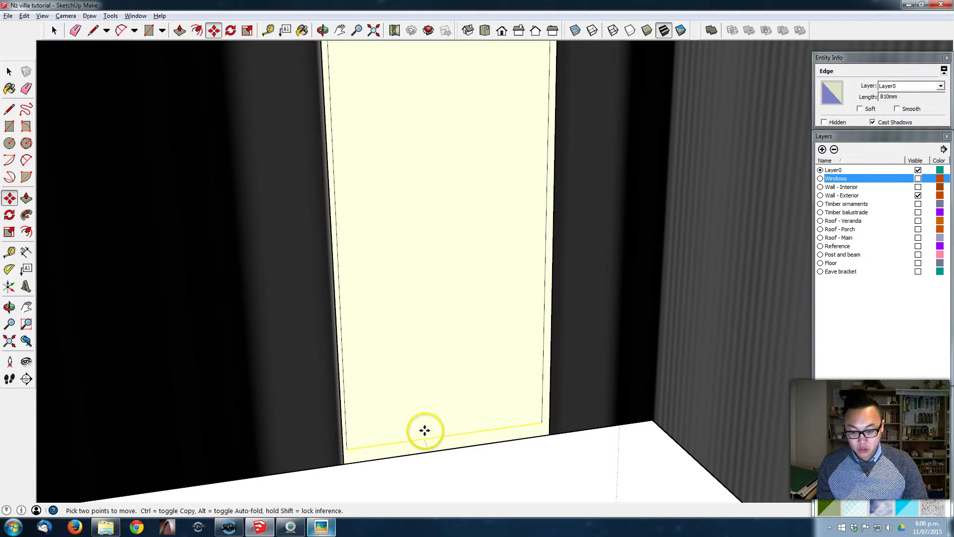
pyautogui.click(425, 453)
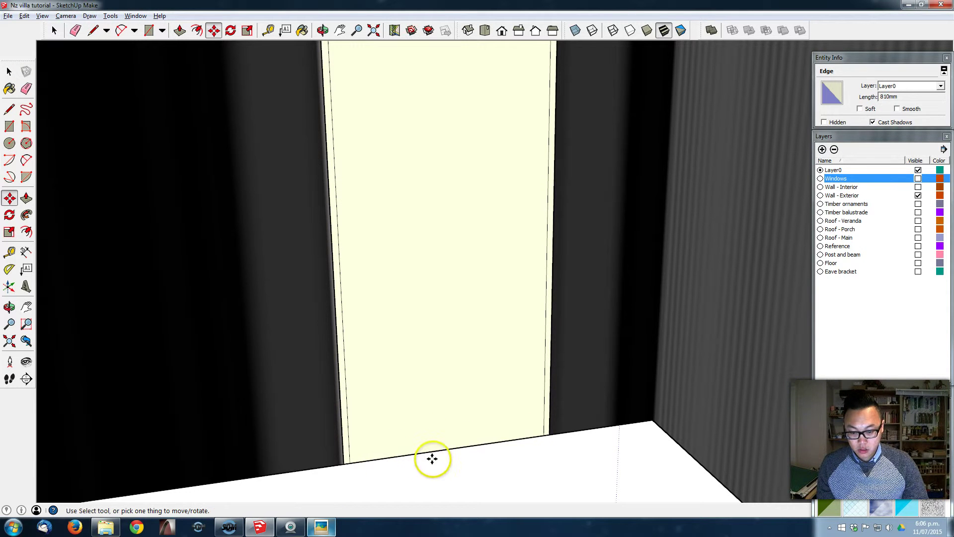
# Step: Try to offset the outline of the inner door face inward by 20 mm
pyautogui.scroll(-3, 470, 447)
pyautogui.press('e')
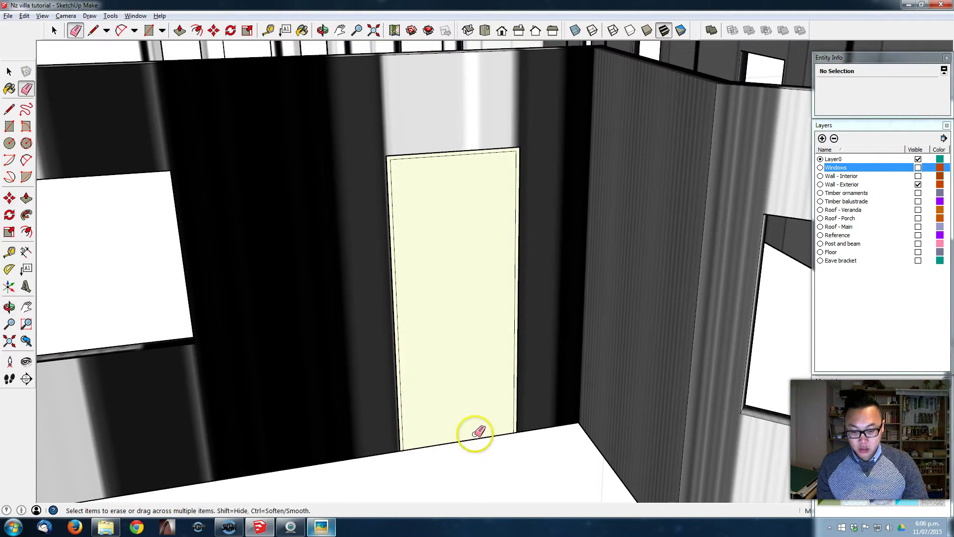
pyautogui.press('space')
pyautogui.click(436, 345)
pyautogui.click(27, 232)
pyautogui.click(417, 342)
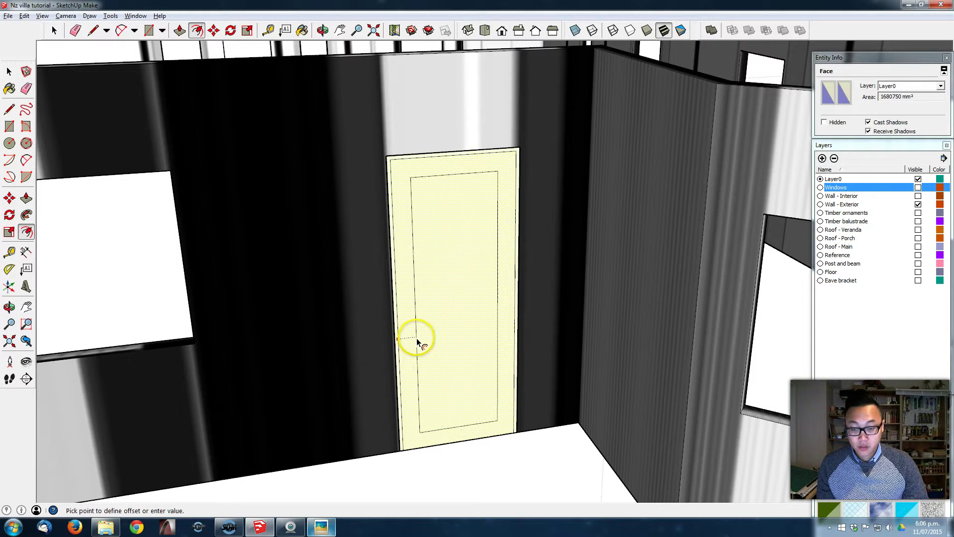
pyautogui.click(412, 352)
pyautogui.write('20')
pyautogui.press('Return')
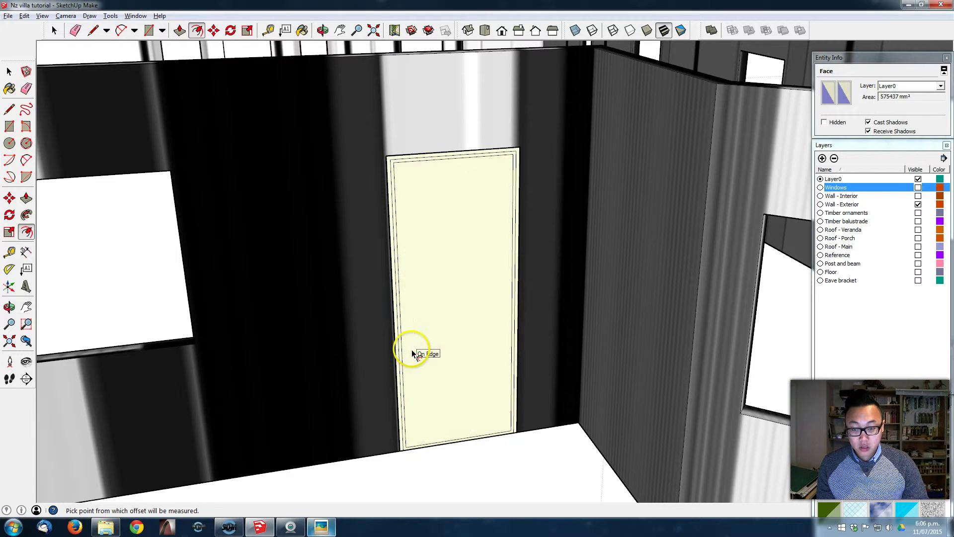
# Step: Try a wider border of 50 mm for the inner door face
pyautogui.click(406, 322)
pyautogui.click(413, 323)
pyautogui.write('50')
pyautogui.press('Return')
pyautogui.scroll(3, 414, 322)
pyautogui.moveTo(435, 277); pyautogui.dragTo(401, 334, button='middle')
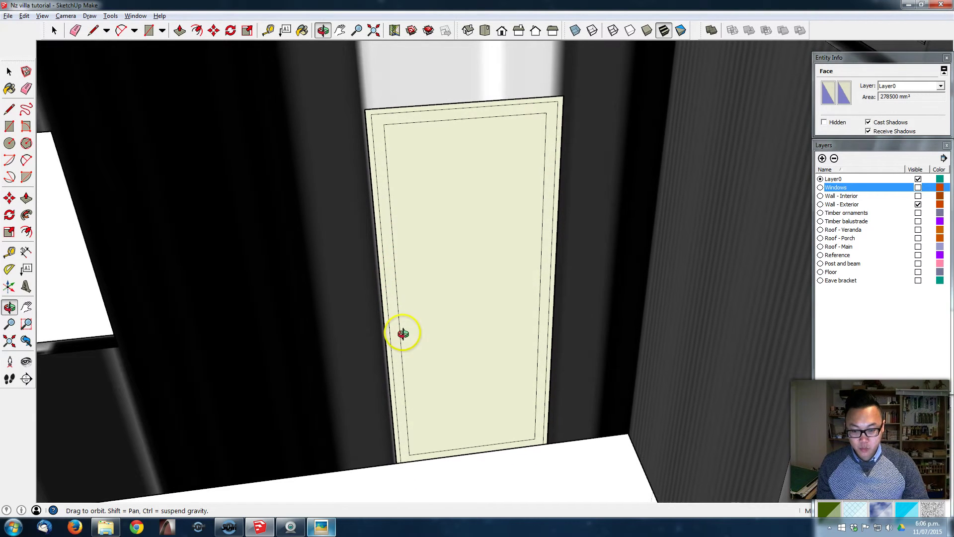
# Step: Push/pull the plain door face from the interior side to turn it into a thin slab
pyautogui.scroll(2, 421, 409)
pyautogui.moveTo(422, 409); pyautogui.dragTo(561, 325, button='middle')
pyautogui.scroll(-3, 440, 395)
pyautogui.press('Escape')
pyautogui.press('p')
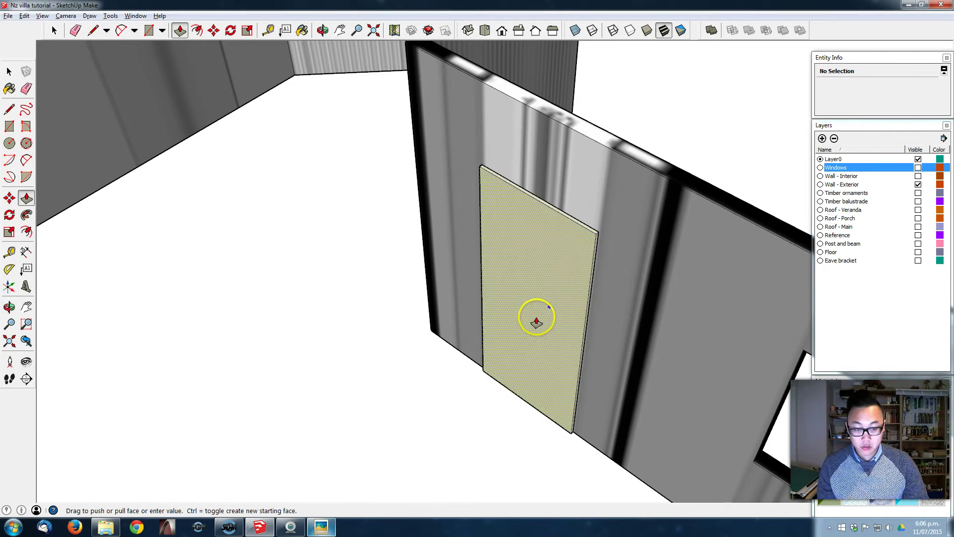
pyautogui.click(536, 316)
pyautogui.press('Escape')
pyautogui.moveTo(535, 319); pyautogui.dragTo(219, 321, button='middle')
pyautogui.moveTo(556, 306); pyautogui.dragTo(437, 272, button='middle')
# Step: Offset the slab's outer face inward for a narrow door frame and move the offset's lower edge down to the base
pyautogui.click(27, 231)
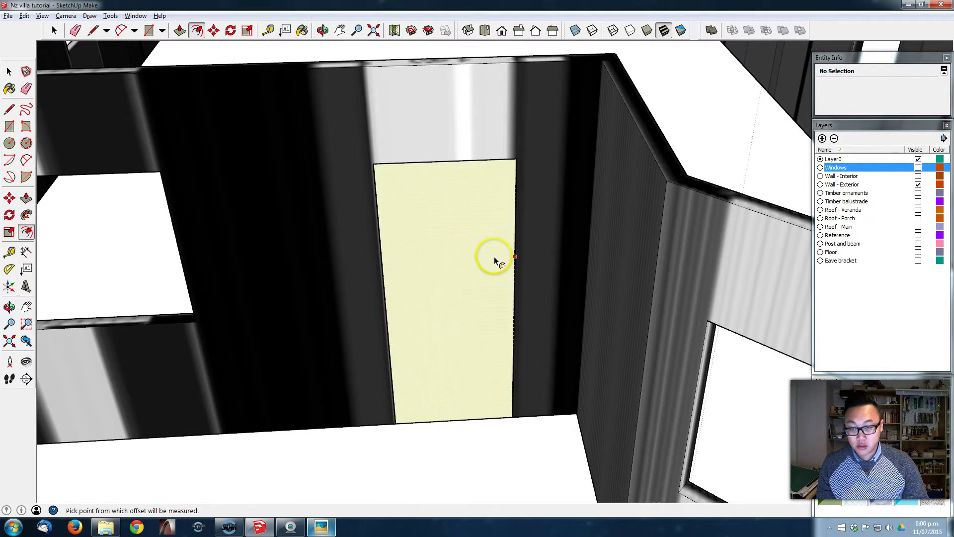
pyautogui.click(404, 268)
pyautogui.click(401, 269)
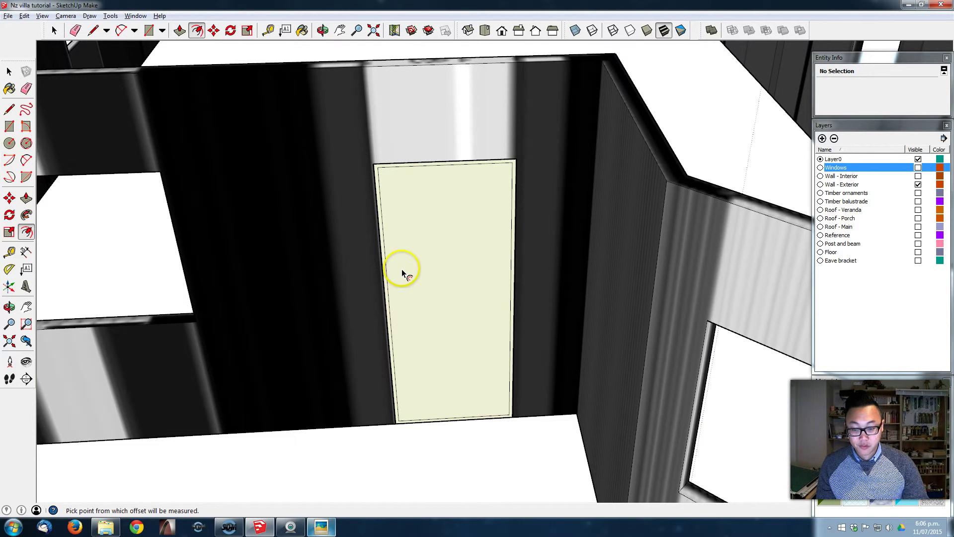
pyautogui.scroll(2, 453, 499)
pyautogui.press('space')
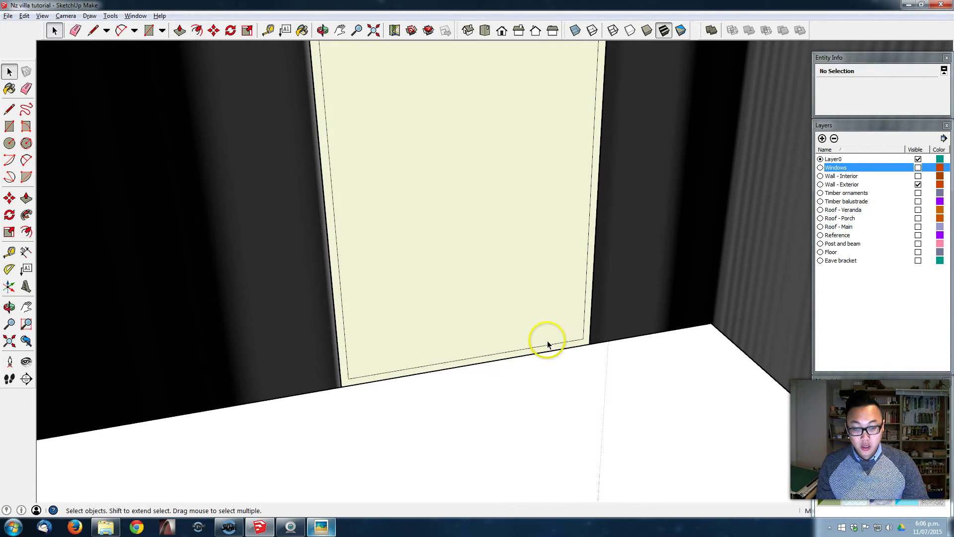
pyautogui.click(547, 346)
pyautogui.press('m')
pyautogui.click(545, 327)
pyautogui.click(541, 348)
# Step: Push the inner door face slightly back so the frame stands proud along the sides and head
pyautogui.moveTo(532, 313); pyautogui.dragTo(422, 322, button='middle')
pyautogui.press('p')
pyautogui.click(426, 320)
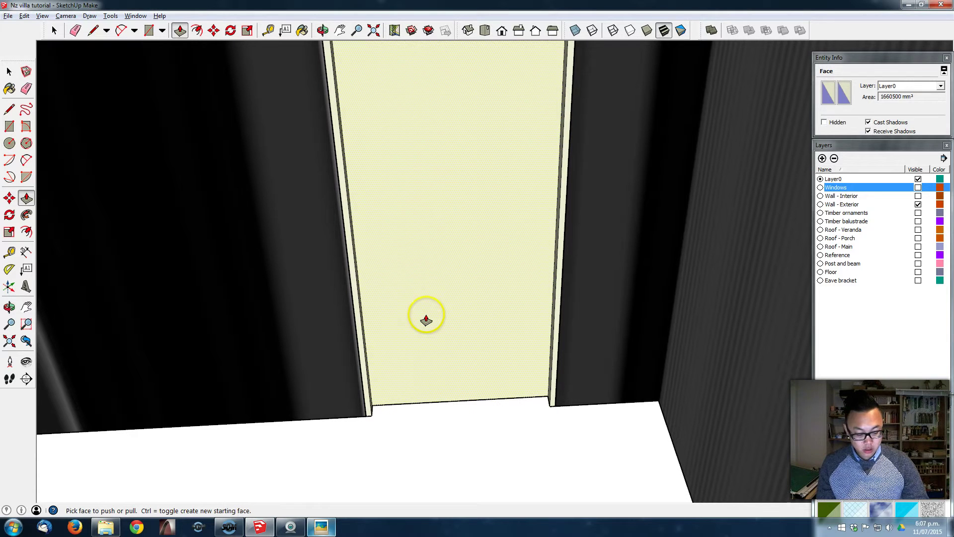
pyautogui.click(426, 320)
pyautogui.moveTo(426, 319); pyautogui.dragTo(293, 310, button='middle')
pyautogui.press('Escape')
pyautogui.moveTo(407, 283); pyautogui.dragTo(522, 291, button='middle')
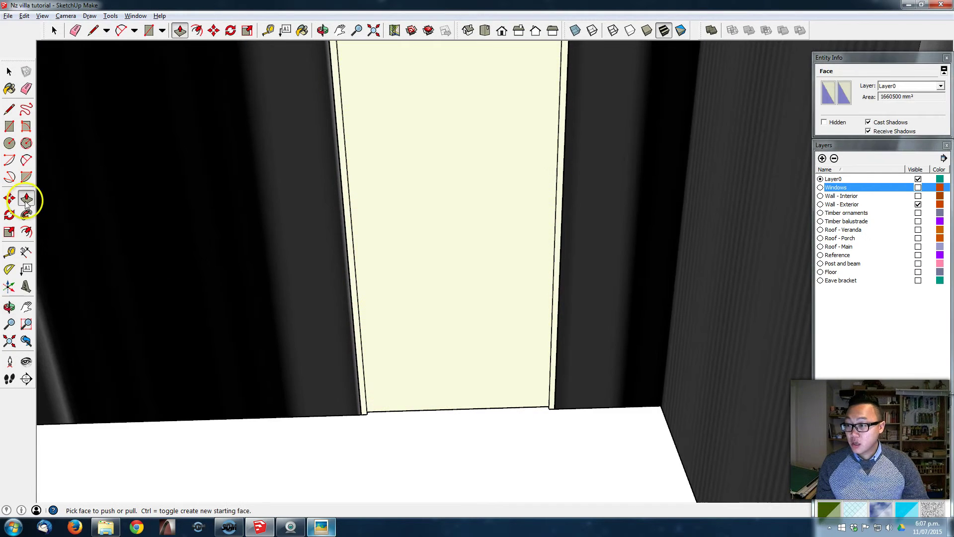
# Step: Offset the recessed door face inward by 100 mm to outline the door's stiles and rails
pyautogui.click(26, 234)
pyautogui.write('100')
pyautogui.press('Return')
pyautogui.keyDown('shift'); pyautogui.moveTo(399, 219); pyautogui.dragTo(429, 278, button='middle'); pyautogui.keyUp('shift')
pyautogui.scroll(-2, 443, 227)
pyautogui.scroll(-1, 429, 278)
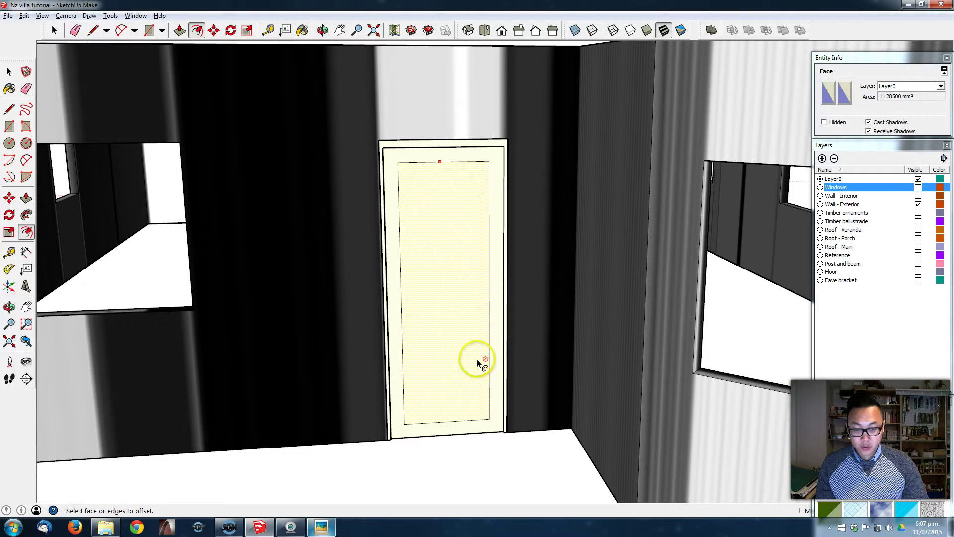
# Step: Place a horizontal guide 1000 mm below the upper edge of the inner outline and a second one a short distance beneath it
pyautogui.press('t')
pyautogui.click(463, 162)
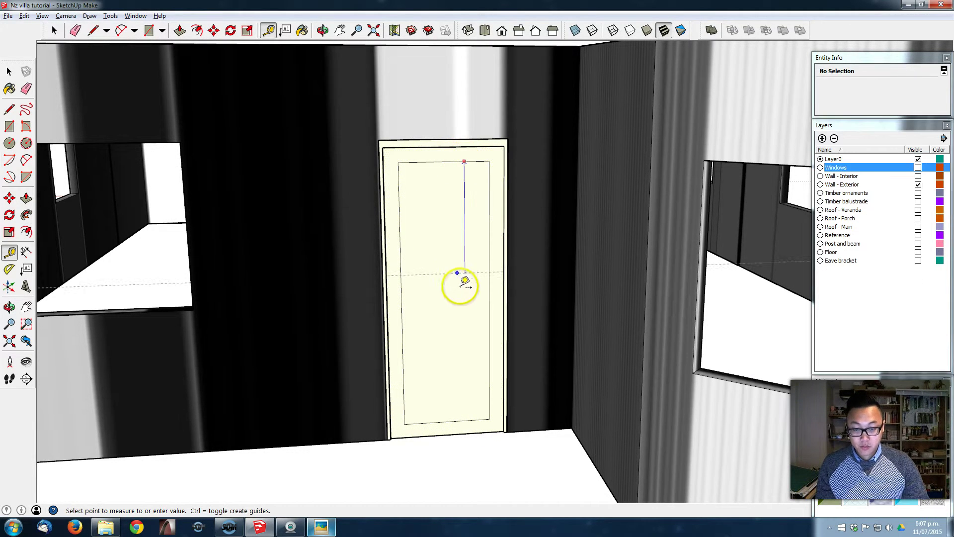
pyautogui.click(468, 310)
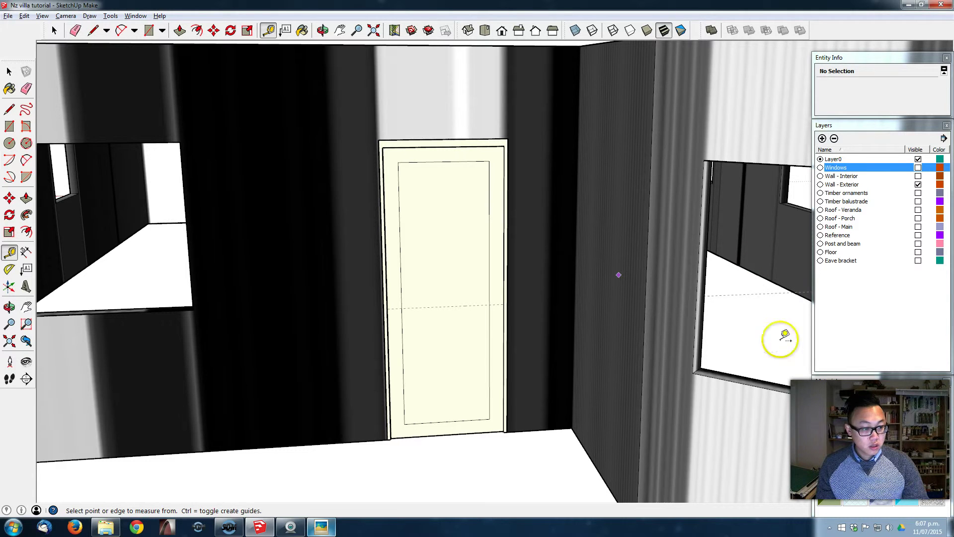
pyautogui.click(894, 126)
pyautogui.click(440, 306)
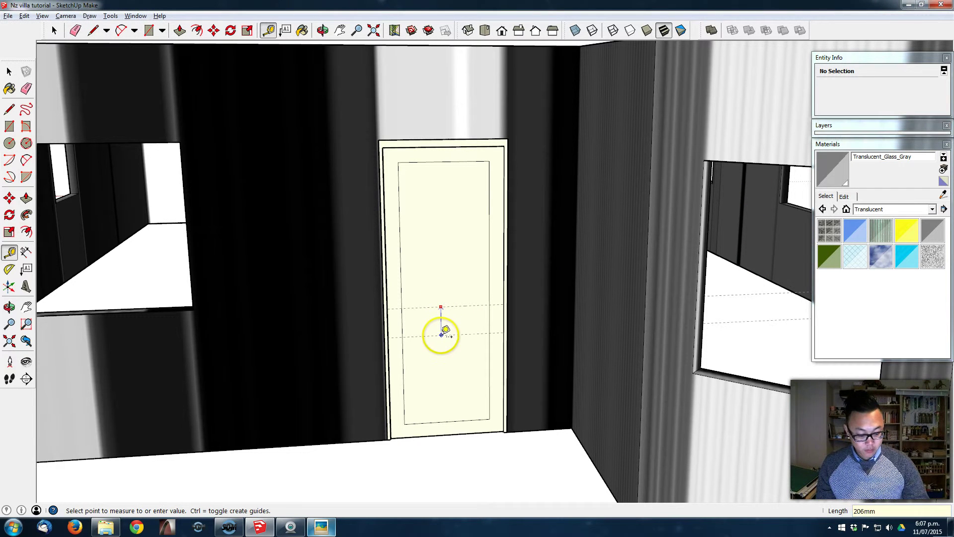
pyautogui.scroll(2, 446, 335)
pyautogui.moveTo(448, 335); pyautogui.dragTo(422, 336, button='middle')
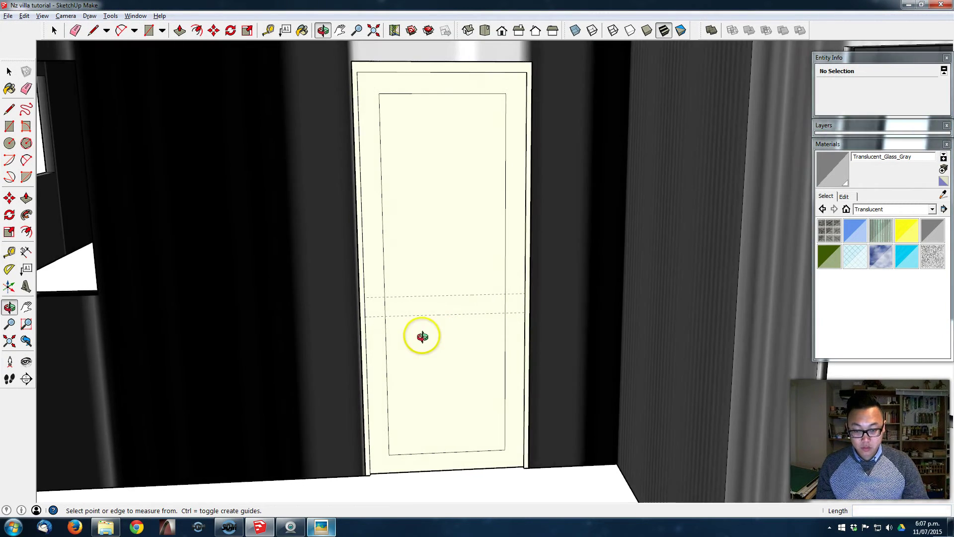
pyautogui.moveTo(424, 409); pyautogui.dragTo(429, 385, button='middle')
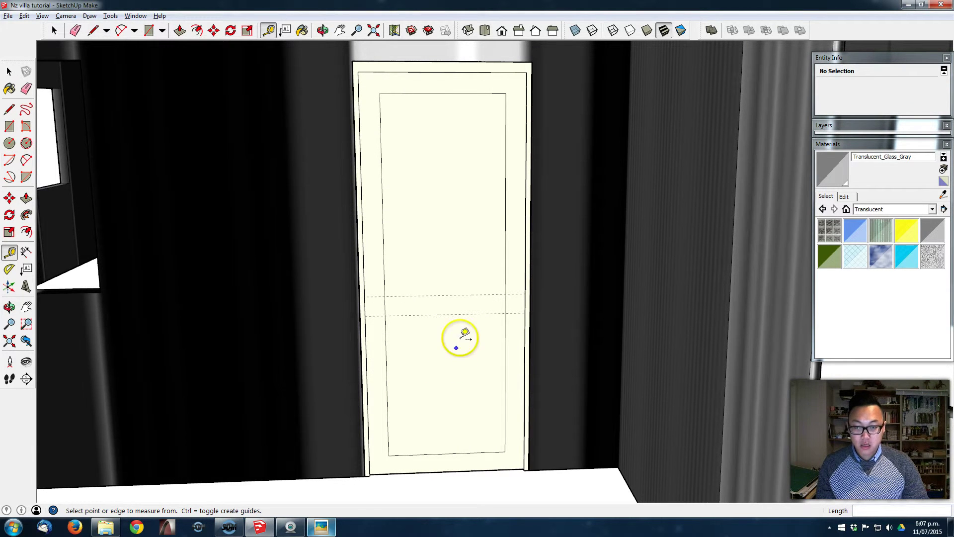
# Step: Place vertical guides 50 mm either side of the door's centreline and erase the centre guide
pyautogui.click(387, 254)
pyautogui.press('Escape')
pyautogui.click(381, 170)
pyautogui.click(444, 93)
pyautogui.click(444, 115)
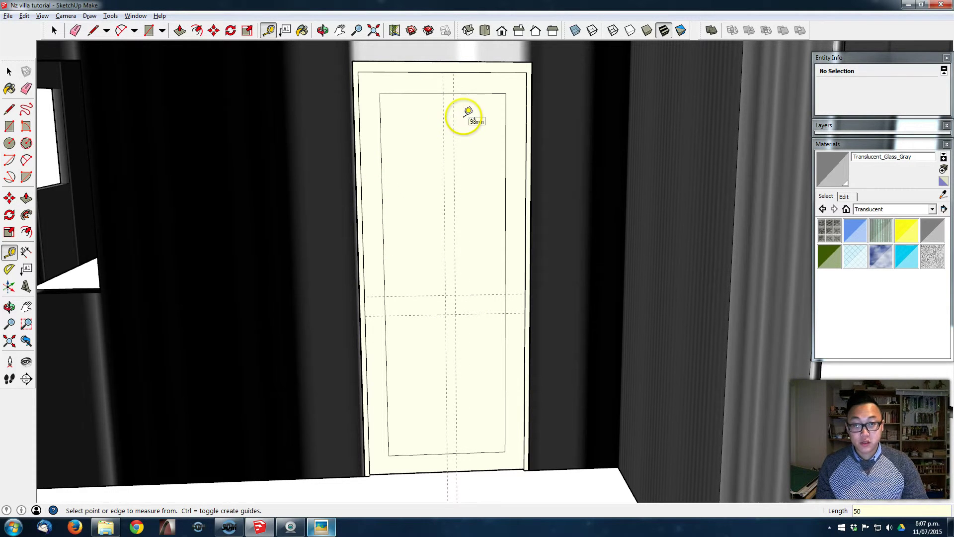
pyautogui.click(443, 113)
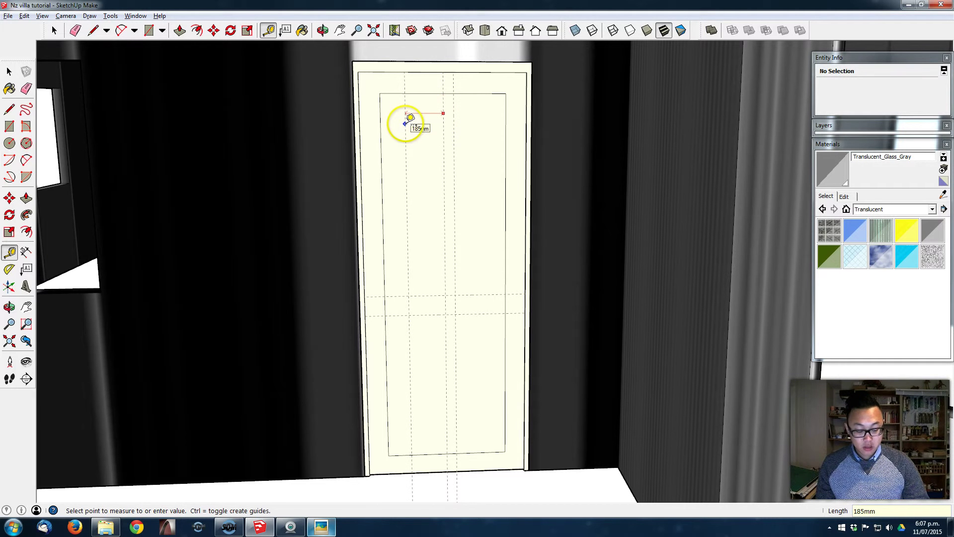
pyautogui.press('e')
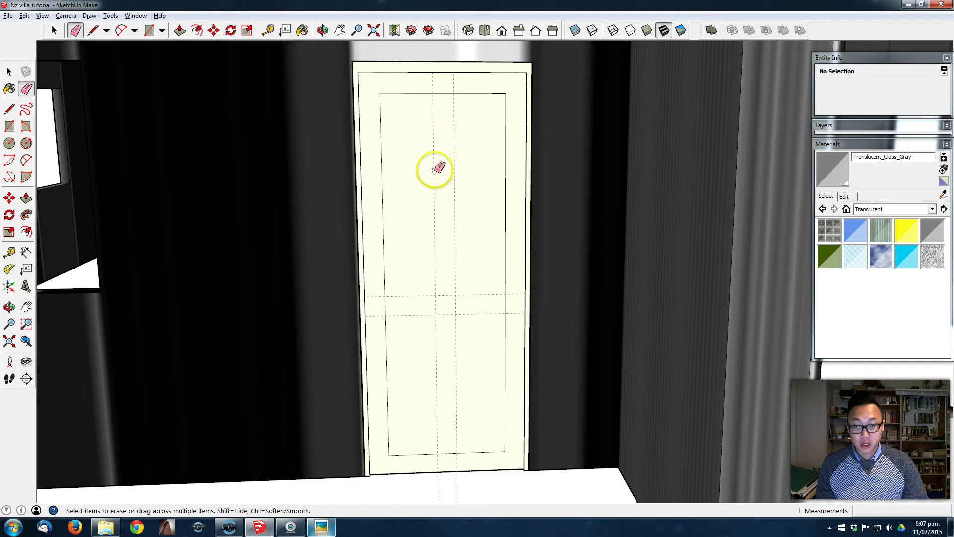
# Step: Draw the two upper door panels as 1000 mm by 255 mm rectangles between the guides and the inner outline
pyautogui.moveTo(409, 367)
pyautogui.mouseDown(button='middle')
pyautogui.moveTo(400, 375)
pyautogui.moveTo(424, 341)
pyautogui.moveTo(401, 383)
pyautogui.moveTo(423, 341)
pyautogui.moveTo(350, 368)
pyautogui.moveTo(384, 342)
pyautogui.moveTo(379, 362)
pyautogui.moveTo(423, 335)
pyautogui.mouseUp(button='middle')
pyautogui.press('r')
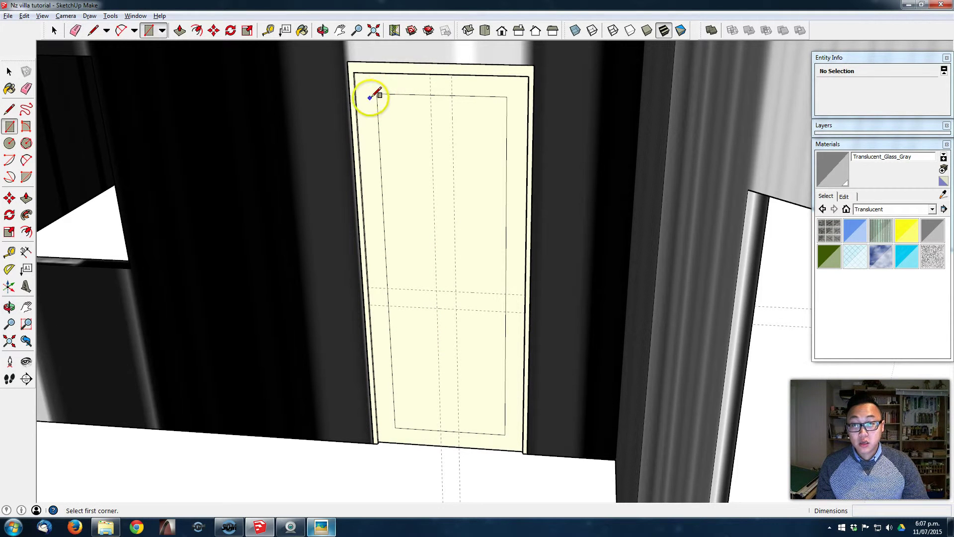
pyautogui.click(376, 93)
pyautogui.click(443, 288)
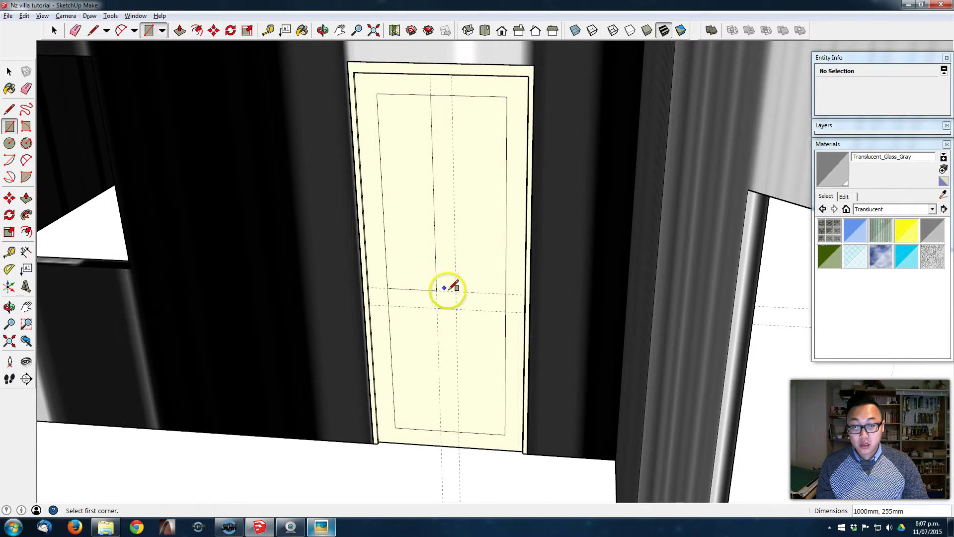
pyautogui.click(505, 96)
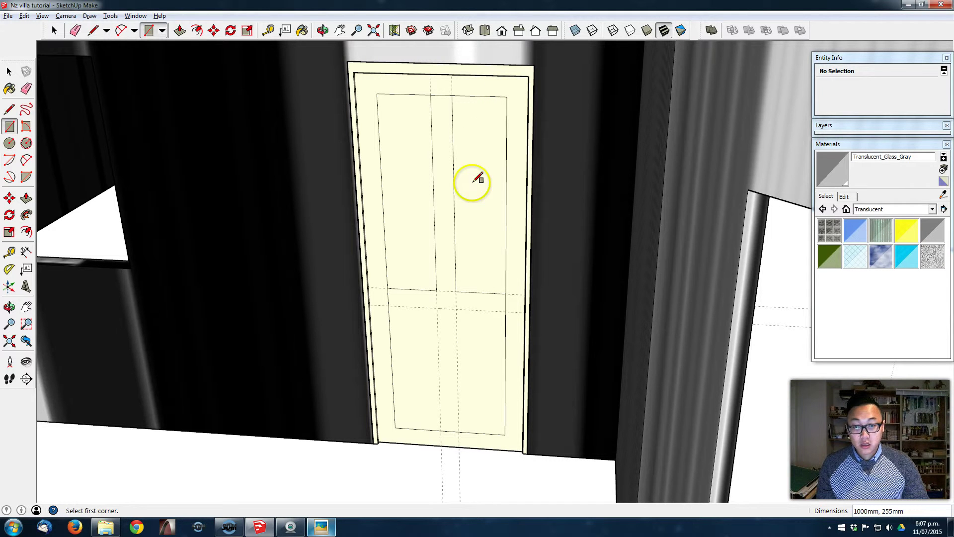
# Step: Draw the two lower door panels as 750 mm by 255 mm rectangles between the guides and the inner outline
pyautogui.click(456, 312)
pyautogui.click(505, 432)
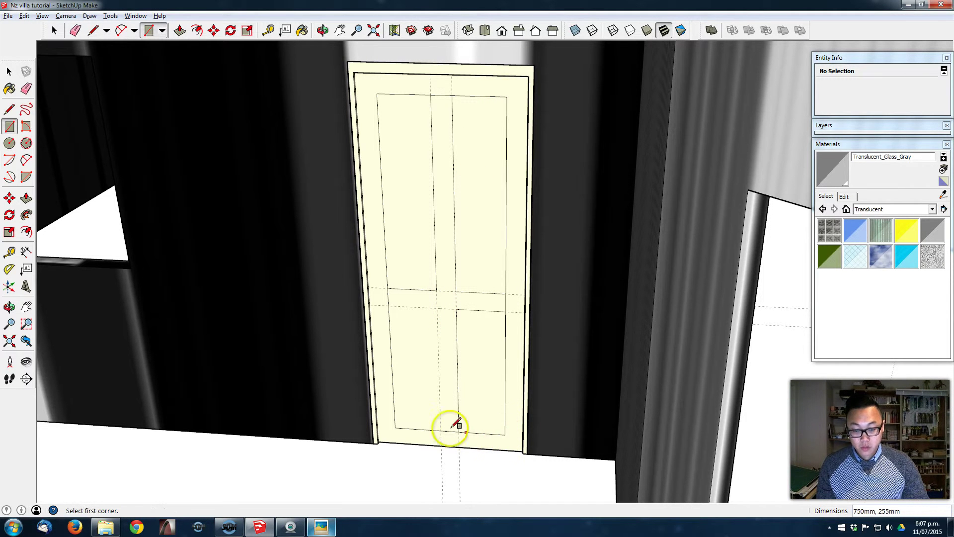
pyautogui.click(388, 307)
# Step: Erase the guides and the leftover outline segments between the four door panels
pyautogui.moveTo(428, 279); pyautogui.dragTo(451, 252, button='middle')
pyautogui.press('e')
pyautogui.click(446, 294)
pyautogui.click(443, 312)
pyautogui.click(437, 301)
pyautogui.moveTo(445, 300)
pyautogui.mouseDown(button='middle')
pyautogui.moveTo(591, 285)
pyautogui.moveTo(492, 379)
pyautogui.moveTo(468, 302)
pyautogui.mouseUp(button='middle')
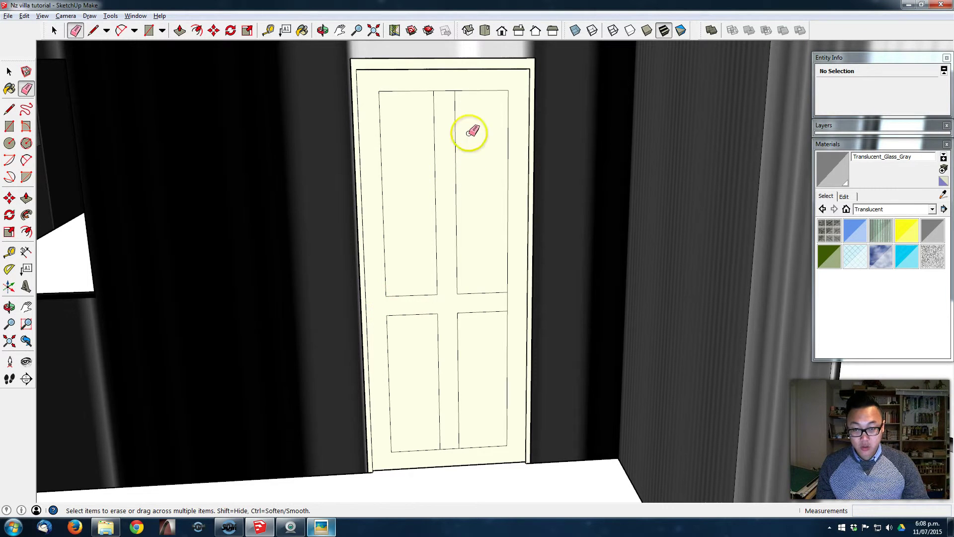
pyautogui.click(449, 94)
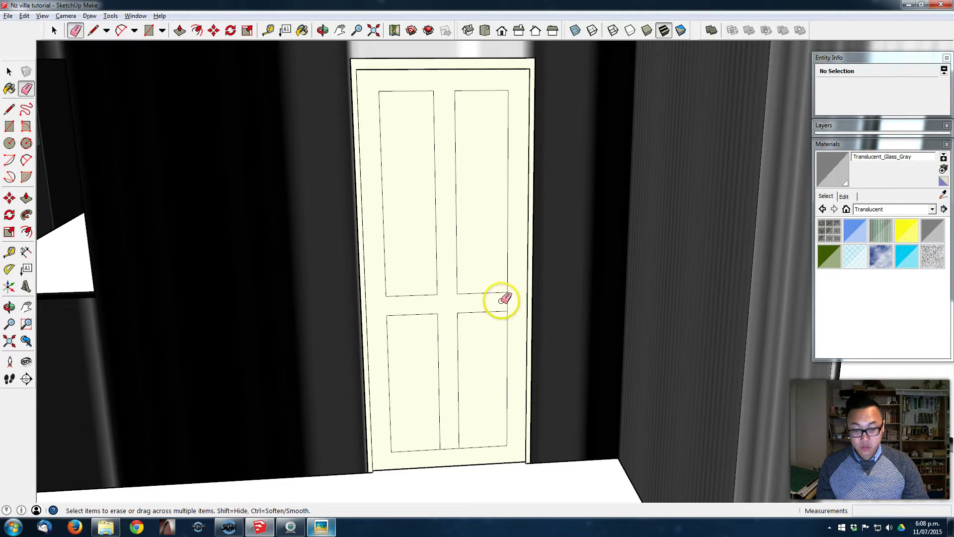
pyautogui.click(509, 303)
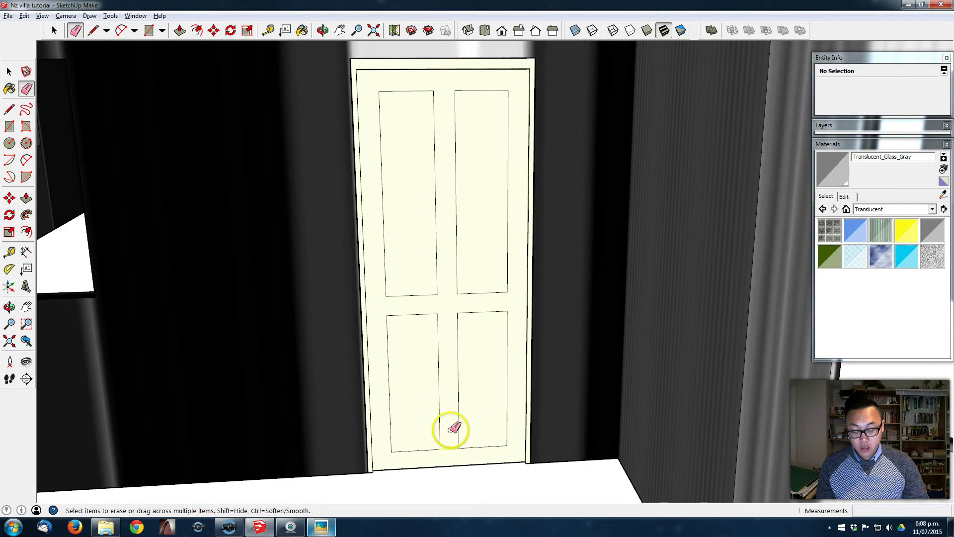
# Step: Recess all four door panels by 15 mm with Push/Pull
pyautogui.moveTo(441, 411); pyautogui.dragTo(476, 373, button='middle')
pyautogui.press('p')
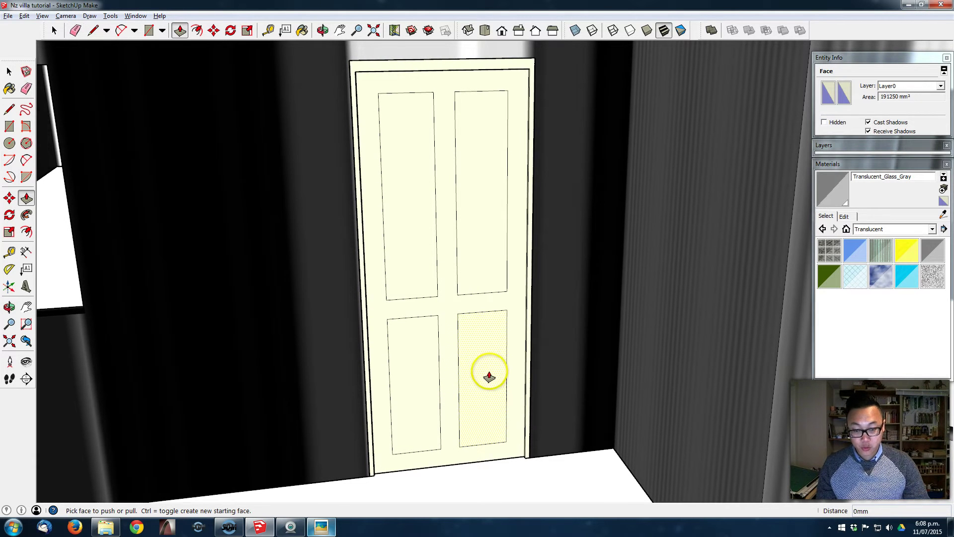
pyautogui.moveTo(489, 377); pyautogui.dragTo(485, 374)
pyautogui.click(485, 374)
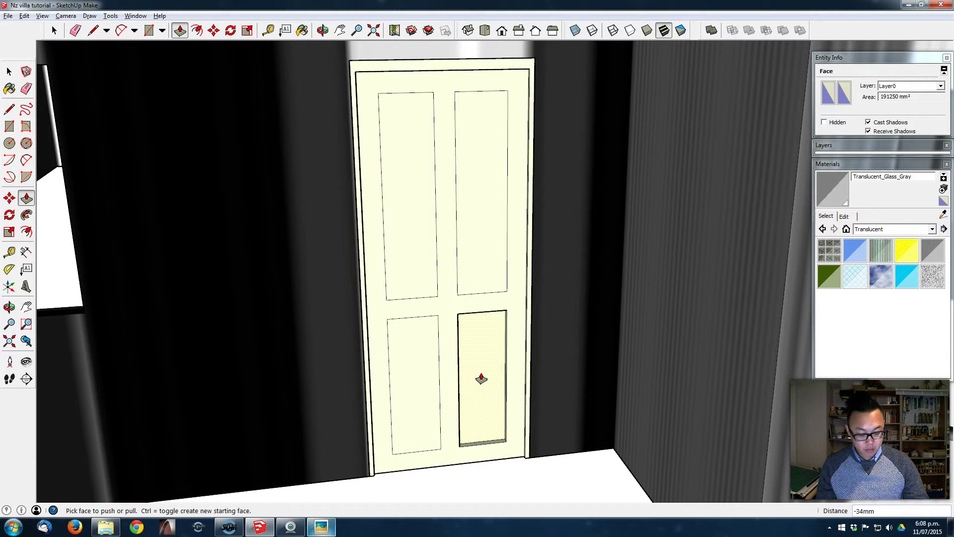
pyautogui.write('15')
pyautogui.press('Return')
pyautogui.doubleClick(415, 356)
pyautogui.doubleClick(433, 256)
pyautogui.click(493, 229)
# Step: Select the whole front door with its frame and make it a group
pyautogui.moveTo(486, 209); pyautogui.dragTo(503, 258, button='middle')
pyautogui.moveTo(490, 187); pyautogui.dragTo(344, 115, button='middle')
pyautogui.press('space')
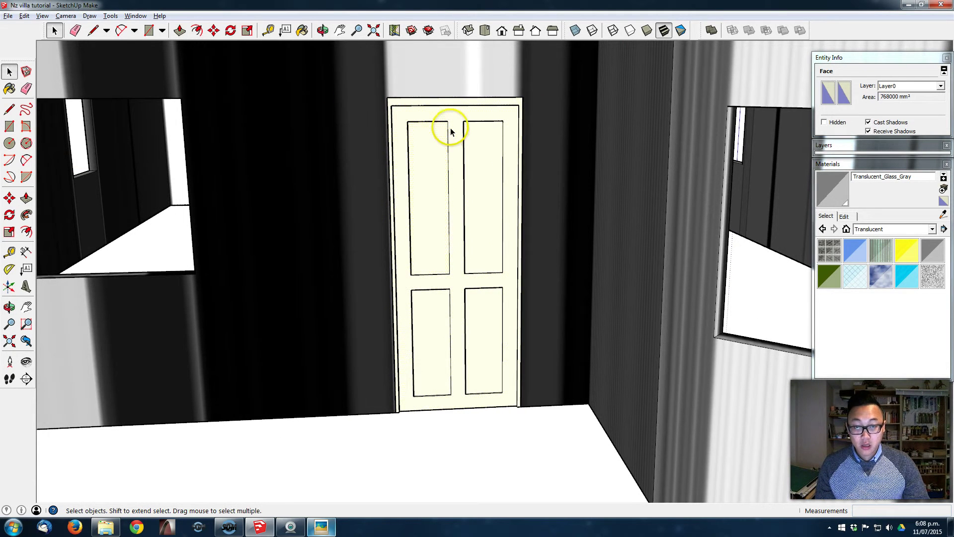
pyautogui.tripleClick(450, 127)
pyautogui.rightClick(450, 127)
pyautogui.click(495, 215)
# Step: Draw an 860 mm by 2100 mm rectangle over the front door from corner to corner
pyautogui.moveTo(433, 156); pyautogui.dragTo(451, 242, button='middle')
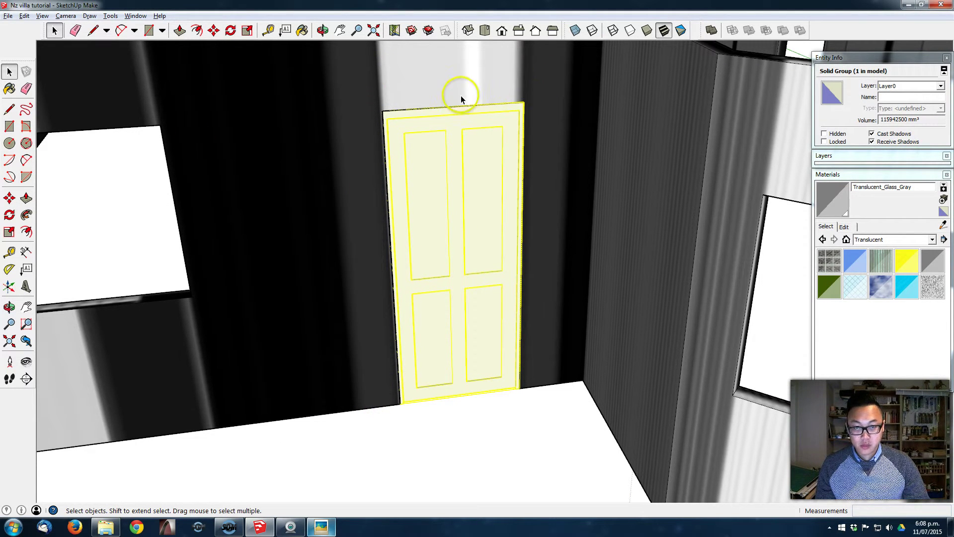
pyautogui.moveTo(493, 119); pyautogui.dragTo(555, 96, button='middle')
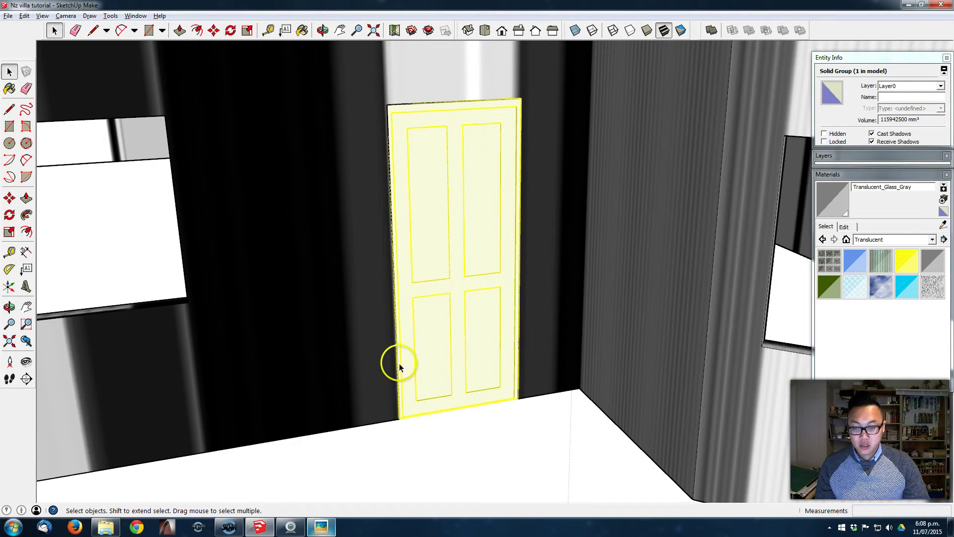
pyautogui.press('r')
pyautogui.click(386, 104)
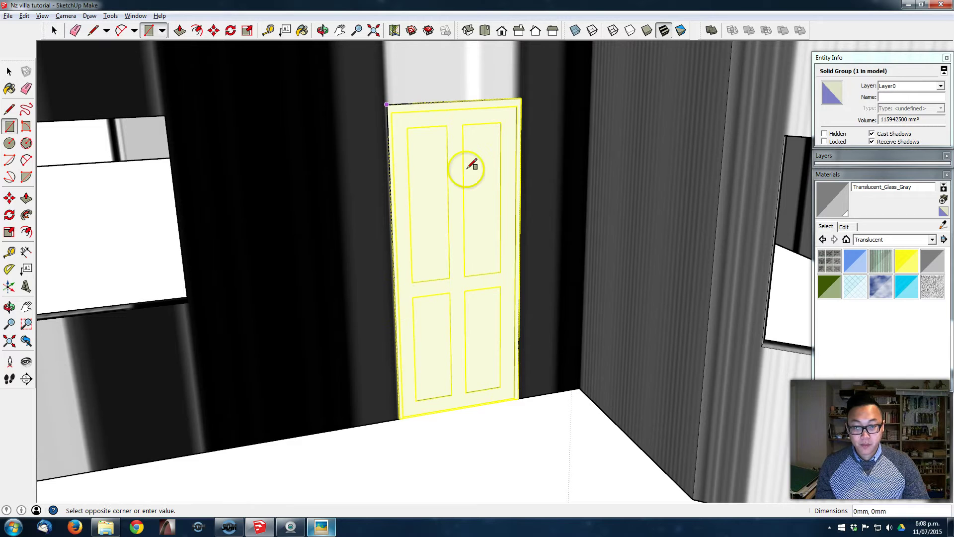
pyautogui.click(517, 398)
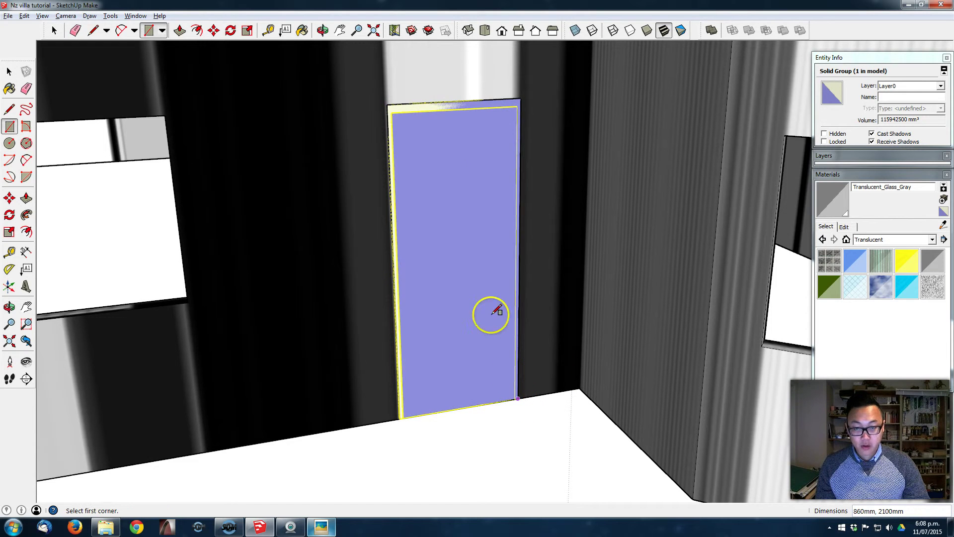
# Step: Offset the rectangle covering the front door outward by 100 mm to outline the trim
pyautogui.press('space')
pyautogui.click(427, 145)
pyautogui.click(27, 233)
pyautogui.click(381, 171)
pyautogui.write('100')
pyautogui.press('Return')
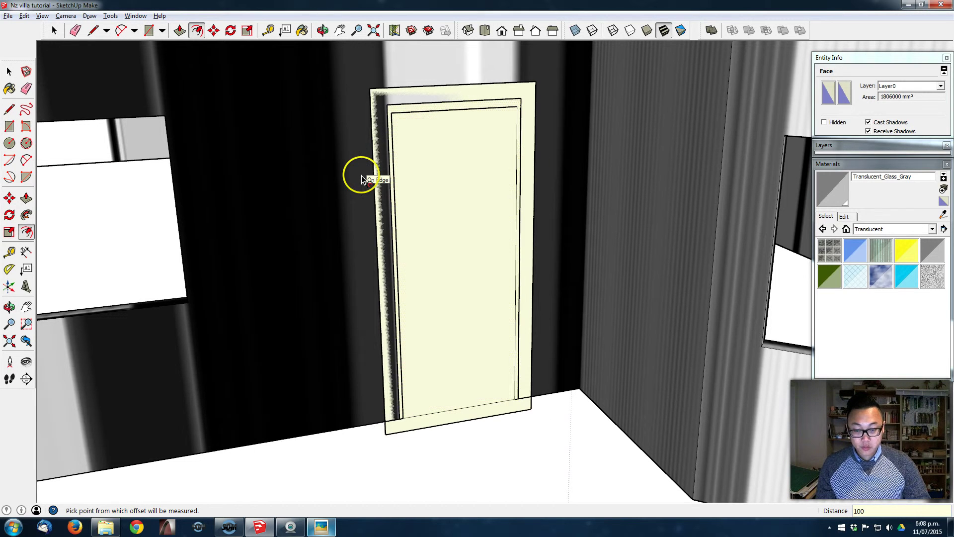
# Step: Move the trim outline's bottom edge up 100 mm so it sits at floor level
pyautogui.press('space')
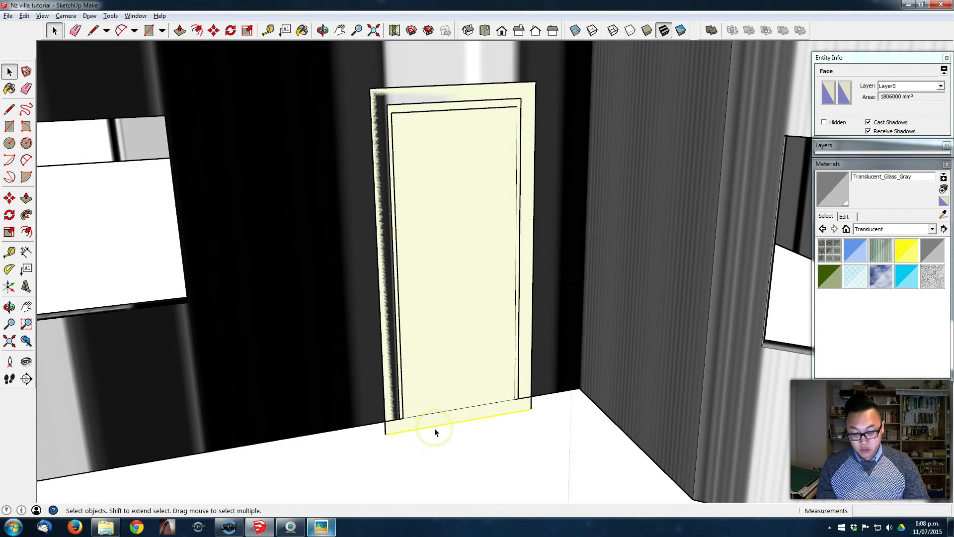
pyautogui.click(434, 428)
pyautogui.press('m')
pyautogui.click(433, 424)
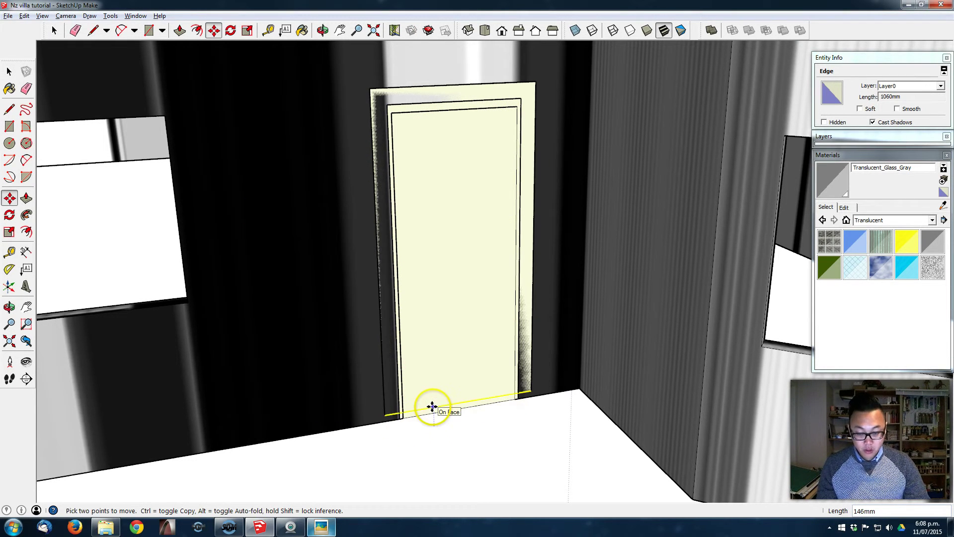
pyautogui.write('100')
pyautogui.press('Return')
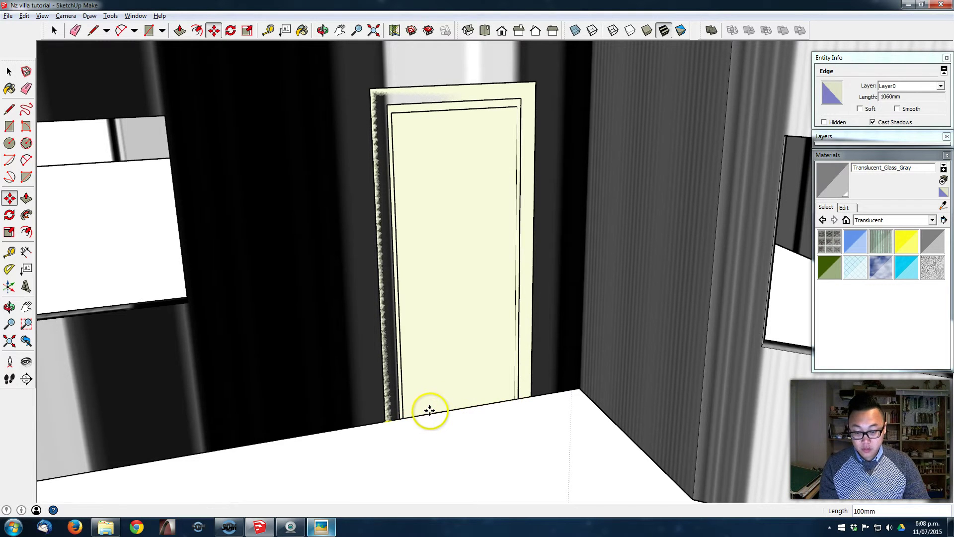
# Step: Extrude the front door's trim face outward by 50 mm
pyautogui.moveTo(392, 167); pyautogui.dragTo(406, 185, button='middle')
pyautogui.press('p')
pyautogui.click(460, 98)
pyautogui.click(455, 112)
pyautogui.click(455, 112)
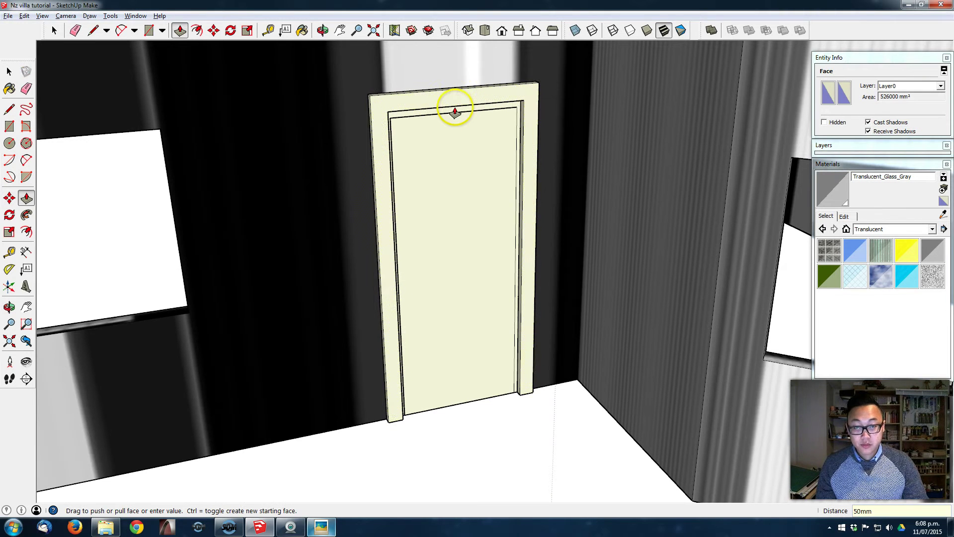
# Step: Delete the face covering the front door and make the surrounding trim a group
pyautogui.press('space')
pyautogui.press('Delete')
pyautogui.moveTo(454, 187); pyautogui.dragTo(458, 109, button='middle')
pyautogui.tripleClick(461, 93)
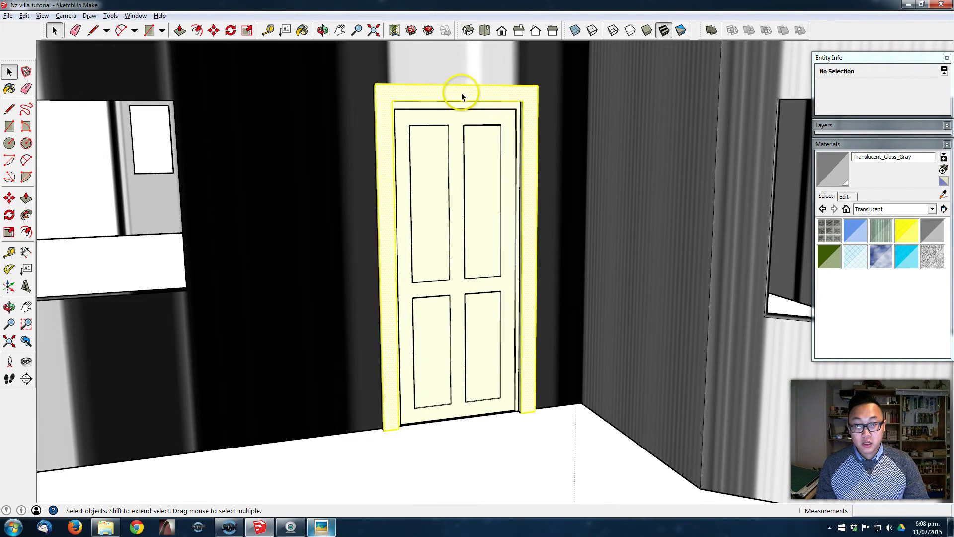
pyautogui.rightClick(461, 94)
pyautogui.click(526, 181)
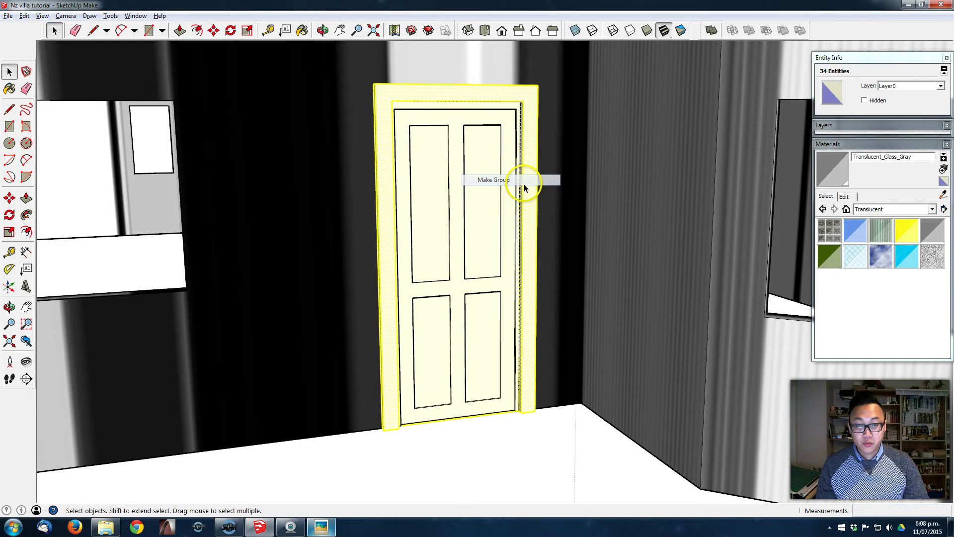
# Step: Combine the front door group and its trim group into a single group
pyautogui.keyDown('shift'); pyautogui.click(464, 186); pyautogui.keyUp('shift')
pyautogui.rightClick(464, 186)
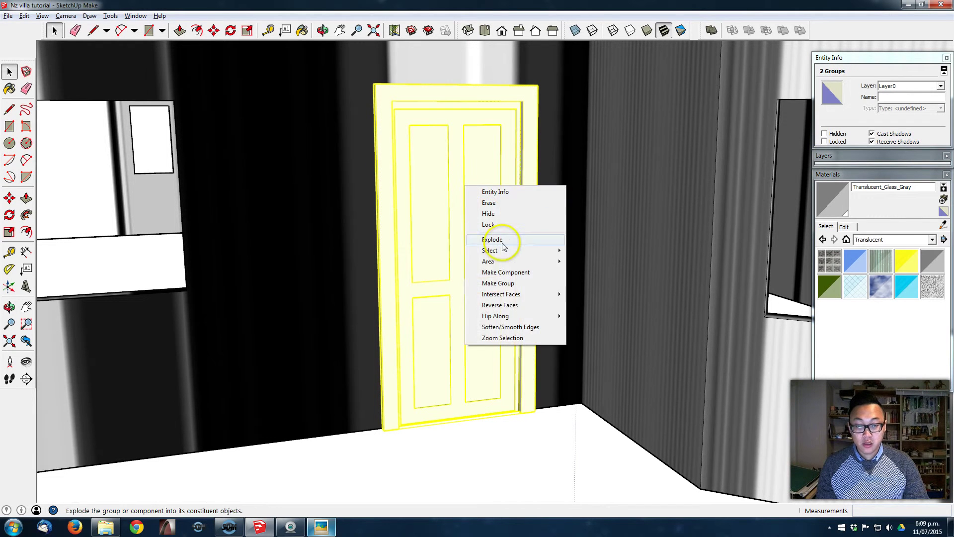
pyautogui.click(505, 281)
pyautogui.moveTo(505, 281); pyautogui.dragTo(440, 319, button='middle')
pyautogui.click(477, 425)
# Step: Fill the door opening between the two windows of the opposite wall with a 760 mm by 2100 mm rectangle and reverse its face
pyautogui.moveTo(477, 424); pyautogui.dragTo(505, 345, button='middle')
pyautogui.scroll(-6, 505, 345)
pyautogui.moveTo(498, 421); pyautogui.dragTo(466, 404, button='middle')
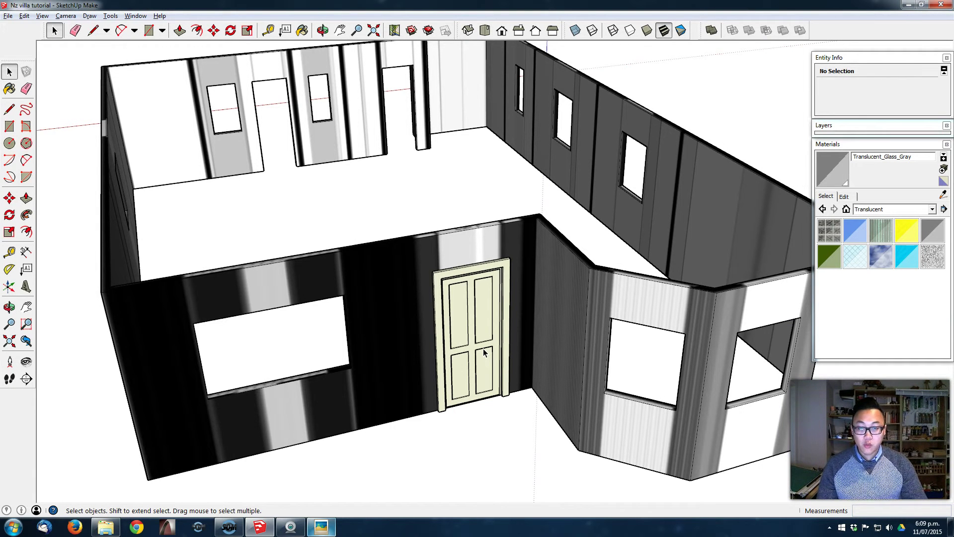
pyautogui.moveTo(266, 206); pyautogui.dragTo(458, 206, button='middle')
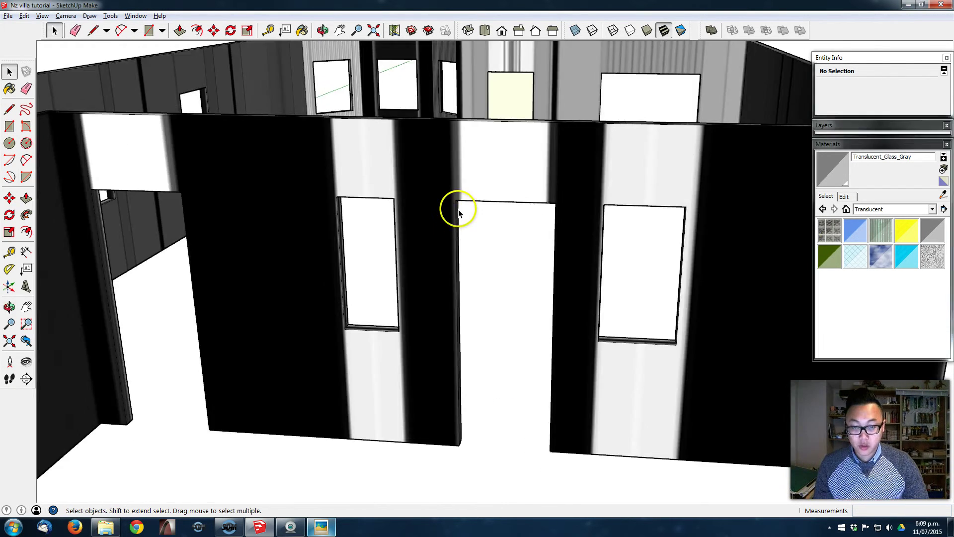
pyautogui.press('r')
pyautogui.click(455, 199)
pyautogui.click(551, 451)
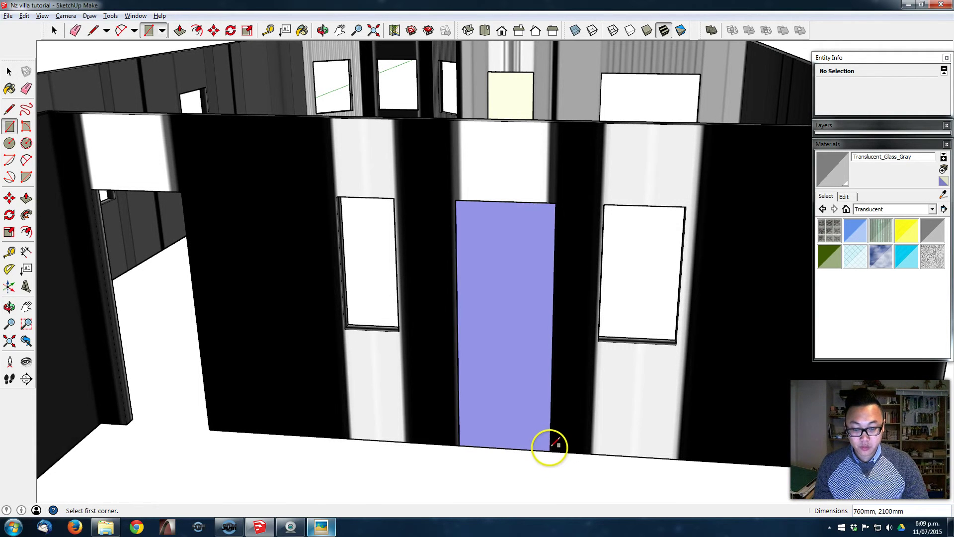
pyautogui.press('space')
pyautogui.rightClick(477, 260)
pyautogui.click(531, 360)
pyautogui.press('Escape')
# Step: Extrude the new door rectangle 90 mm to fill the depth of the opening
pyautogui.moveTo(502, 332); pyautogui.dragTo(398, 278, button='middle')
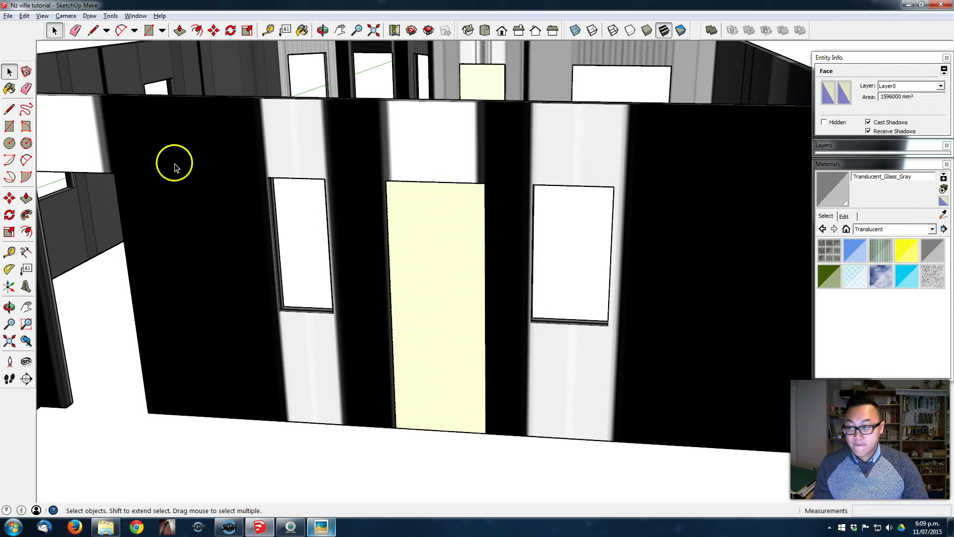
pyautogui.click(25, 232)
pyautogui.moveTo(456, 258); pyautogui.dragTo(431, 342, button='middle')
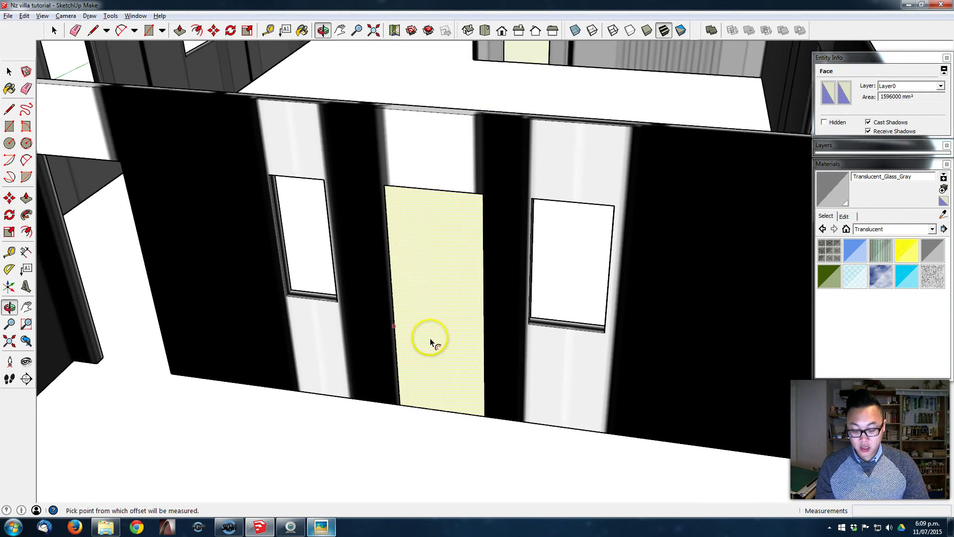
pyautogui.press('p')
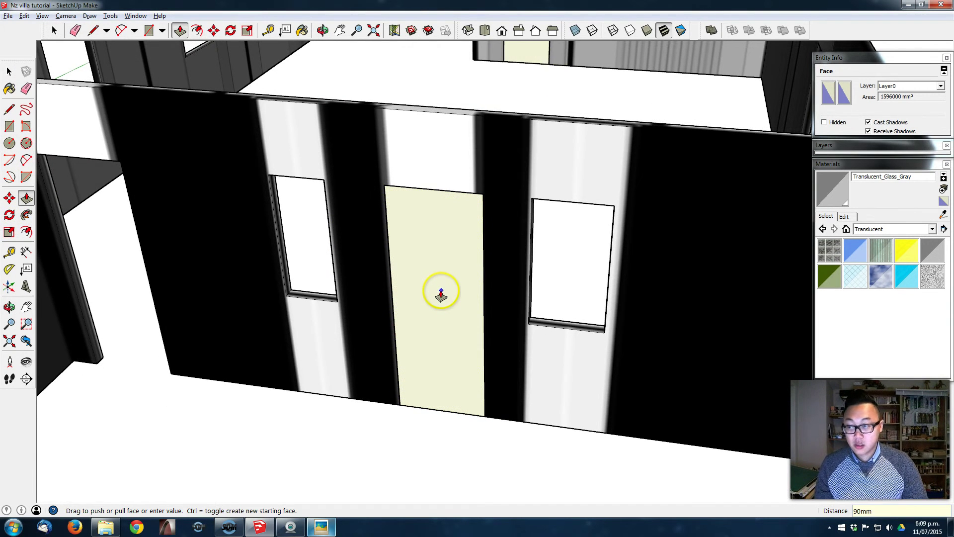
# Step: Offset the door face inward by about 38 mm for the frame and move the inner bottom edge down to the floor
pyautogui.press('f')
pyautogui.click(393, 265)
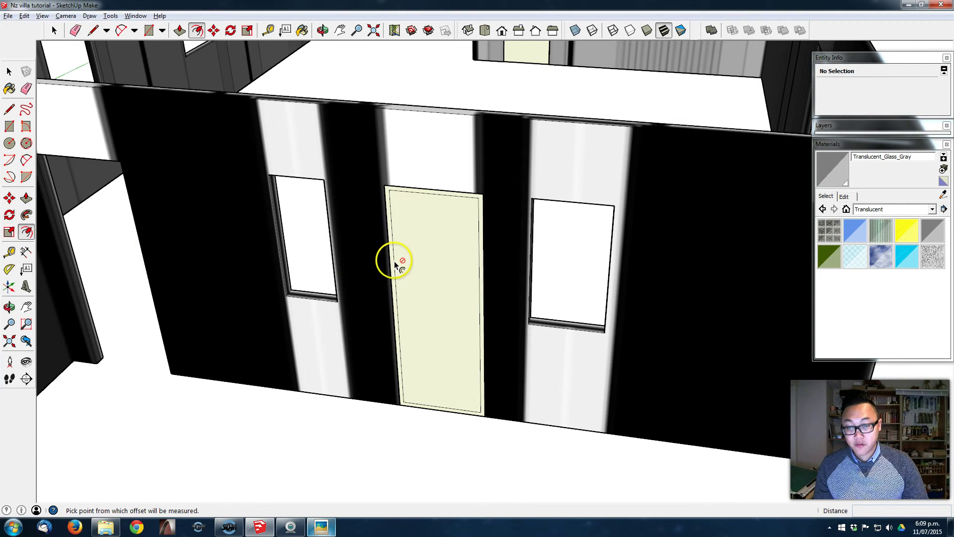
pyautogui.scroll(3, 451, 395)
pyautogui.press('space')
pyautogui.click(463, 423)
pyautogui.moveTo(464, 423); pyautogui.dragTo(413, 416, button='middle')
pyautogui.click(412, 416)
pyautogui.click(413, 416)
pyautogui.press('m')
pyautogui.click(413, 417)
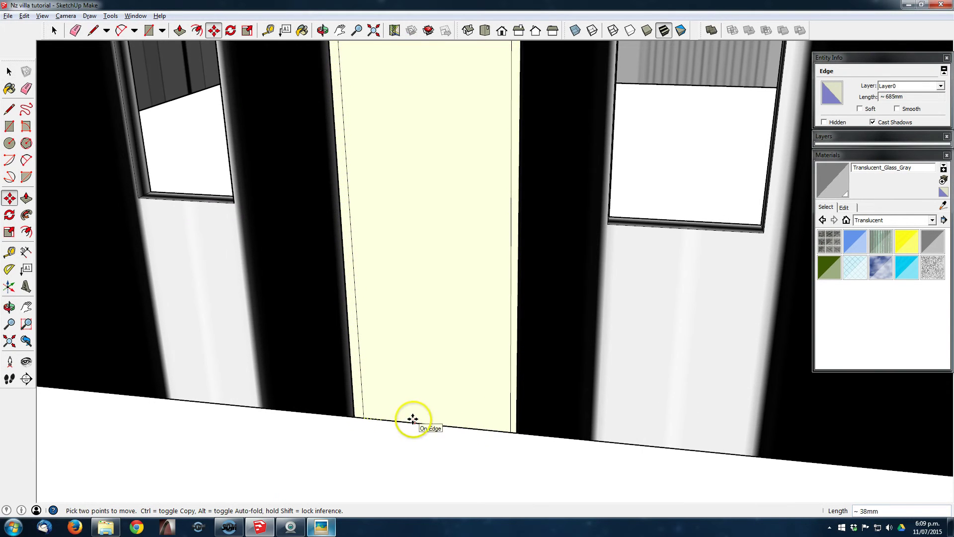
pyautogui.click(412, 422)
# Step: Offset the inner door face inward to outline a single large panel
pyautogui.scroll(-2, 401, 367)
pyautogui.click(27, 231)
pyautogui.click(370, 196)
pyautogui.click(379, 196)
# Step: Set the second door's face back from its frame with Push/Pull
pyautogui.moveTo(391, 162); pyautogui.dragTo(422, 226, button='middle')
pyautogui.press('p')
pyautogui.doubleClick(371, 206)
pyautogui.click(371, 211)
pyautogui.scroll(-2, 447, 211)
pyautogui.scroll(1, 474, 171)
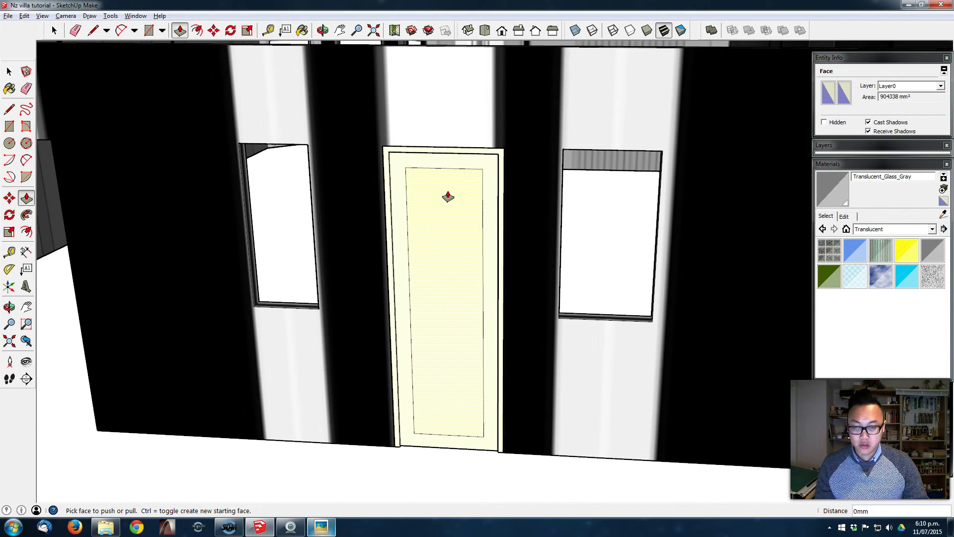
# Step: Erase the inner panel outline so the second door has a plain face
pyautogui.press('e')
pyautogui.click(420, 169)
pyautogui.moveTo(472, 211)
pyautogui.mouseDown()
pyautogui.moveTo(472, 445)
pyautogui.moveTo(413, 400)
pyautogui.moveTo(414, 359)
pyautogui.mouseUp()
pyautogui.moveTo(414, 359); pyautogui.dragTo(469, 248, button='middle')
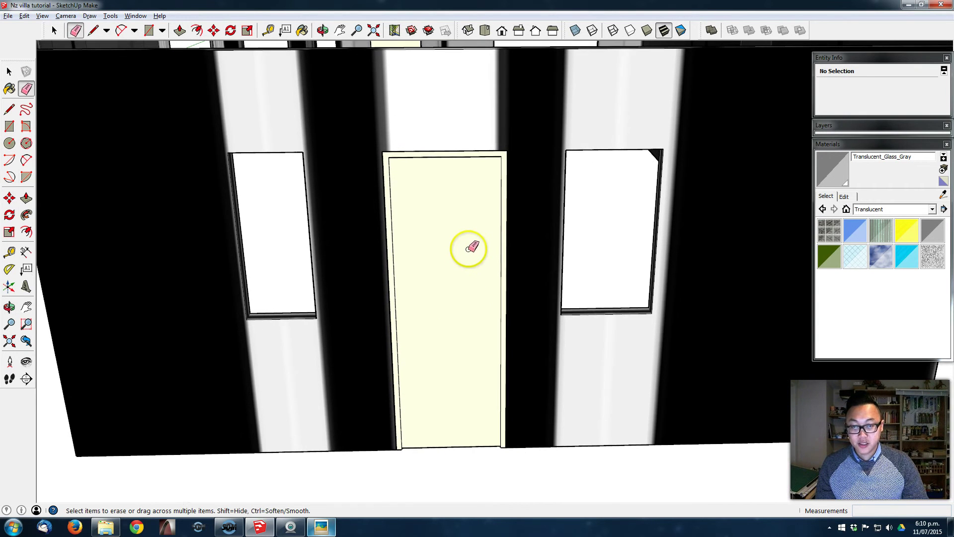
# Step: Make the second door and its frame a group
pyautogui.press('space')
pyautogui.rightClick(469, 248)
pyautogui.click(552, 334)
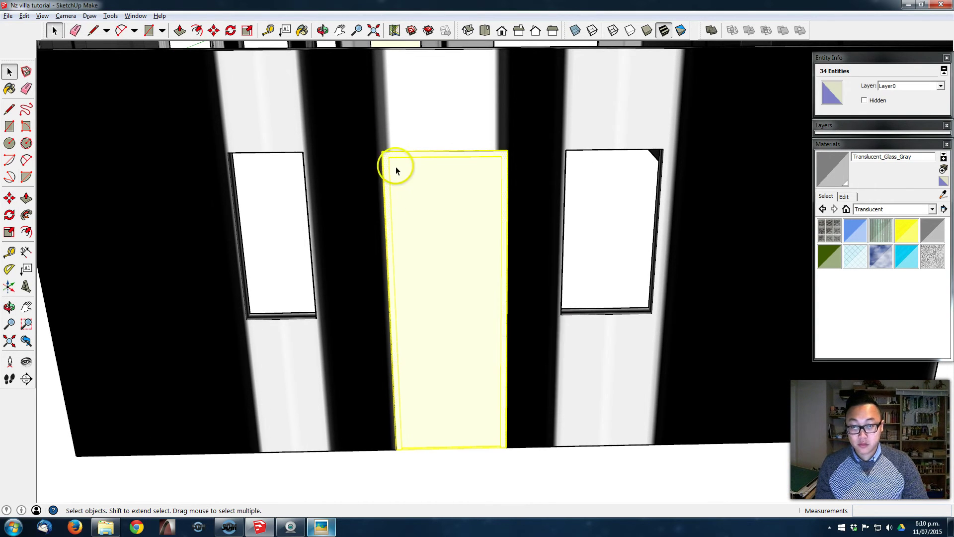
# Step: Draw a 760 mm by 2100 mm rectangle over the second door and offset it outward by 100 mm for the trim
pyautogui.press('r')
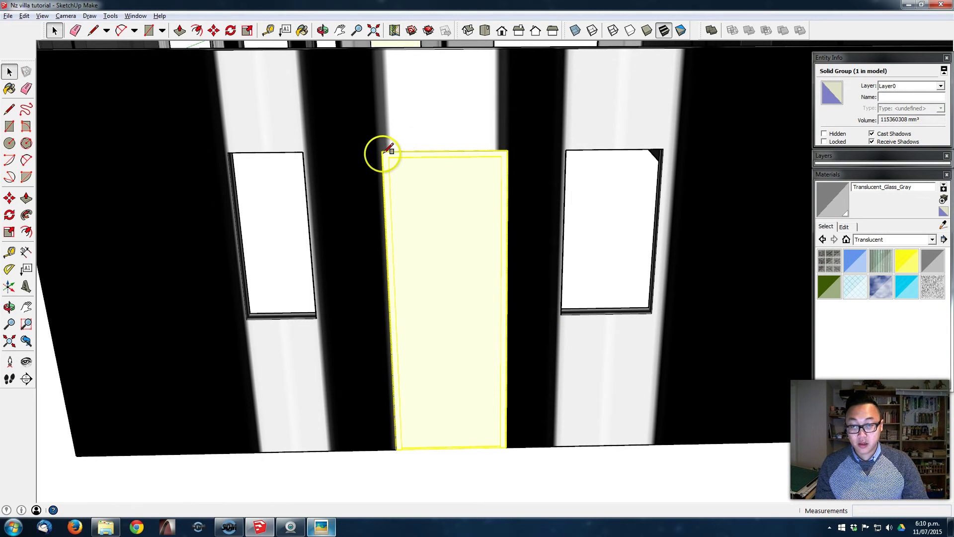
pyautogui.moveTo(383, 151); pyautogui.dragTo(505, 448)
pyautogui.press('space')
pyautogui.click(442, 244)
pyautogui.click(23, 235)
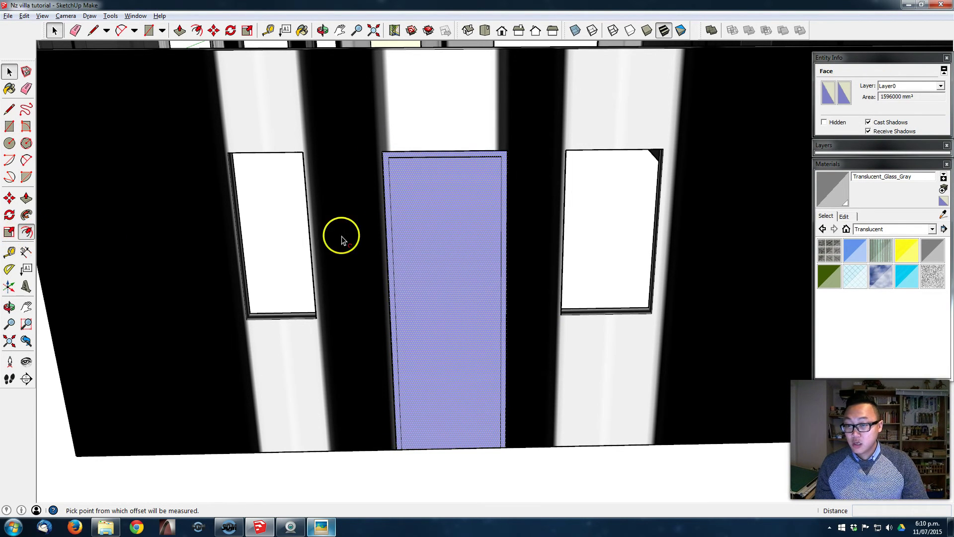
pyautogui.click(383, 207)
pyautogui.click(365, 219)
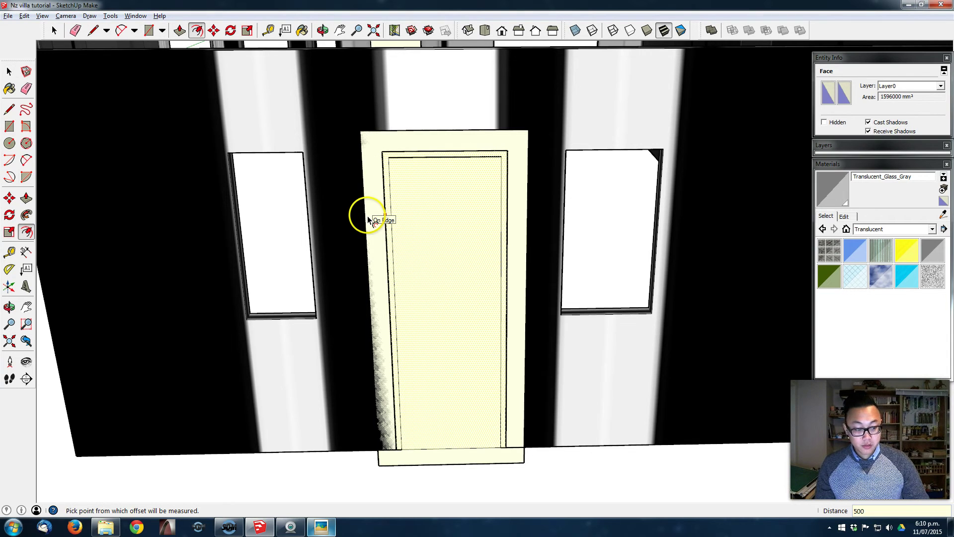
# Step: Raise the second trim outline's bottom edge to floor level and extrude the trim face outward
pyautogui.moveTo(420, 338); pyautogui.dragTo(420, 299, button='middle')
pyautogui.press('space')
pyautogui.click(472, 476)
pyautogui.press('m')
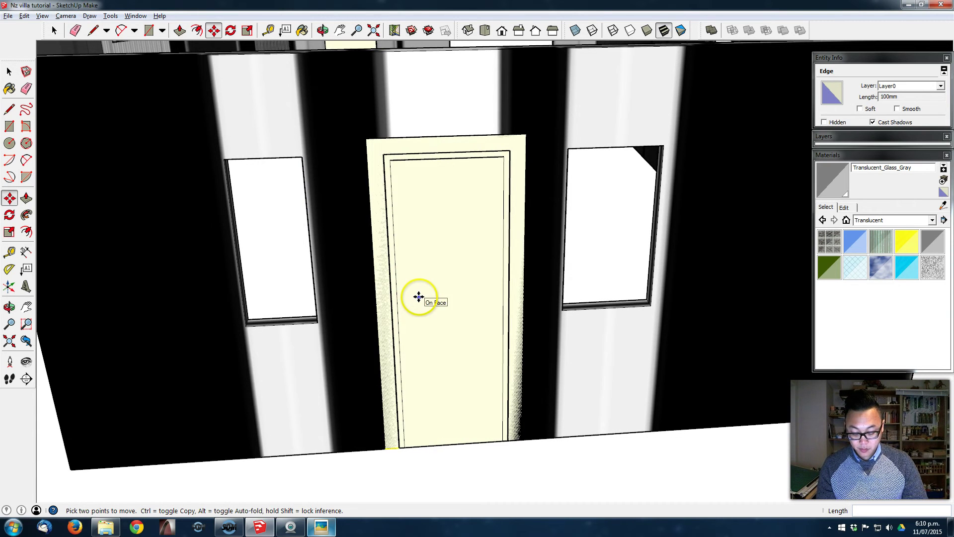
pyautogui.press('p')
pyautogui.moveTo(515, 149); pyautogui.dragTo(525, 158)
# Step: Delete the face covering the second door and make the surrounding trim a group
pyautogui.press('space')
pyautogui.click(461, 277)
pyautogui.moveTo(461, 276); pyautogui.dragTo(419, 128, button='middle')
pyautogui.click(418, 130)
pyautogui.rightClick(418, 129)
pyautogui.click(459, 220)
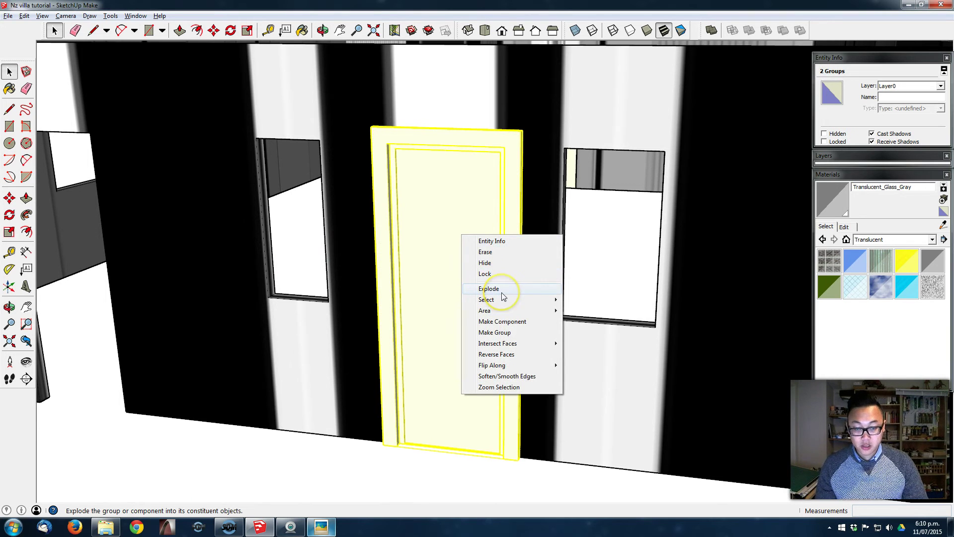
# Step: Make the second door and its trim a component named Door 02 and copy it into the other door opening in the same wall
pyautogui.click(526, 321)
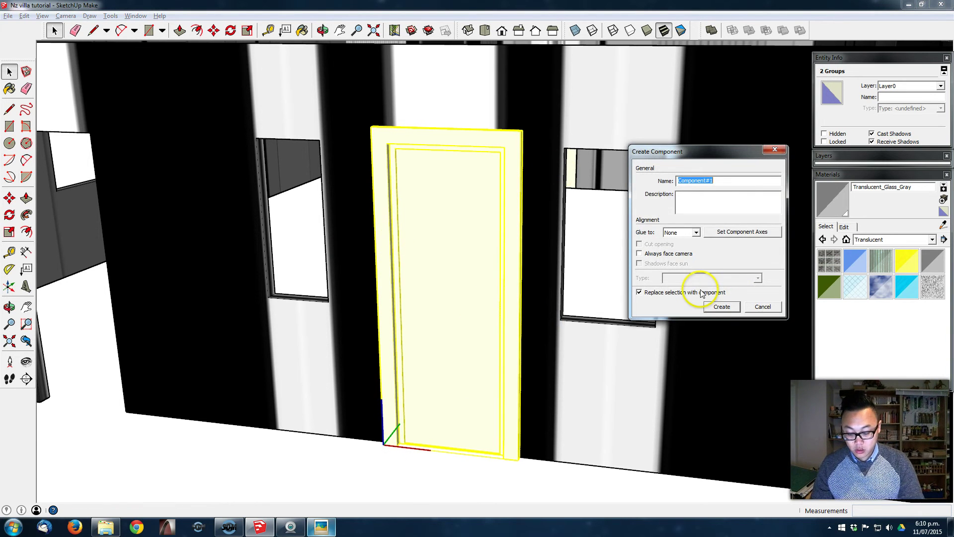
pyautogui.click(705, 305)
pyautogui.moveTo(703, 287); pyautogui.dragTo(432, 229, button='middle')
pyautogui.press('m')
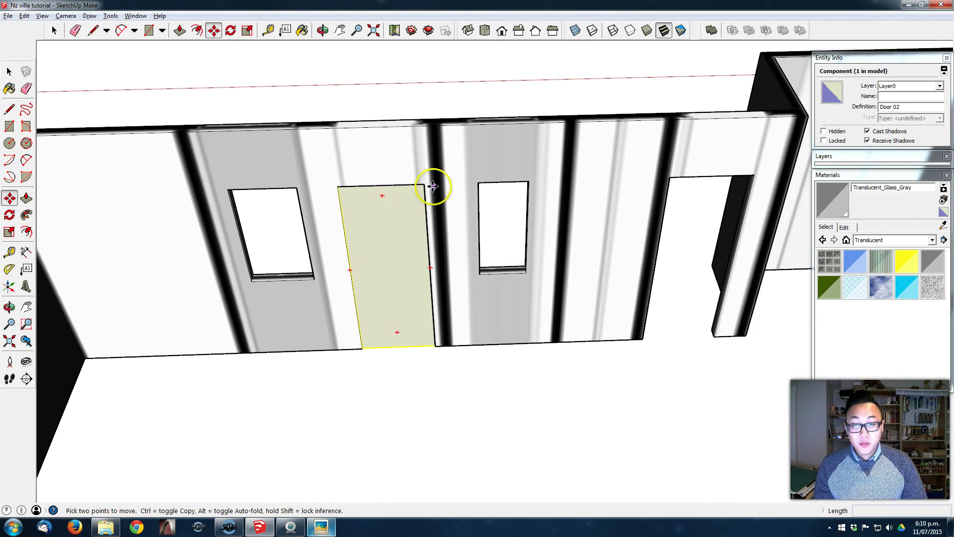
pyautogui.click(421, 184)
pyautogui.press('ctrl')
pyautogui.click(754, 171)
pyautogui.moveTo(617, 245); pyautogui.dragTo(395, 258, button='middle')
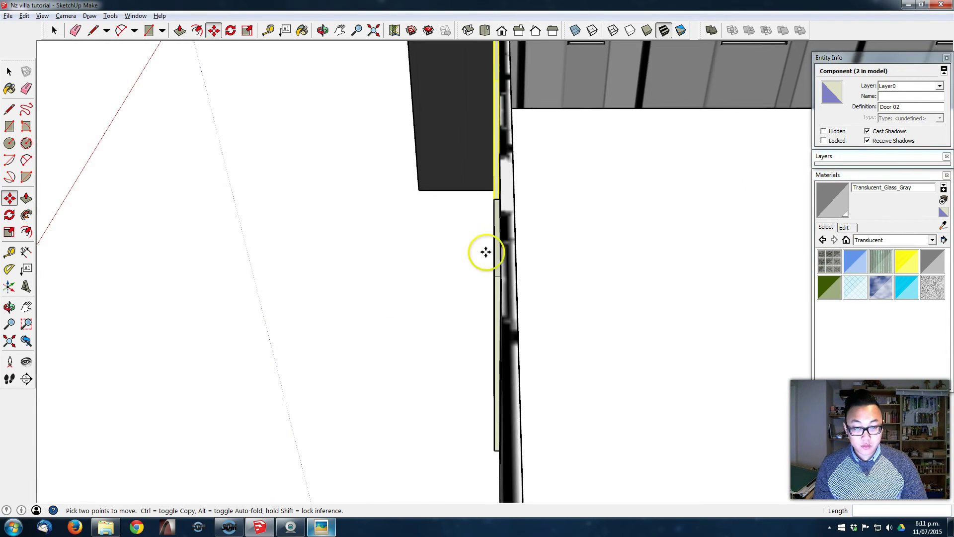
pyautogui.moveTo(485, 251); pyautogui.dragTo(379, 360, button='middle')
pyautogui.press('space')
pyautogui.moveTo(567, 393); pyautogui.dragTo(401, 304, button='middle')
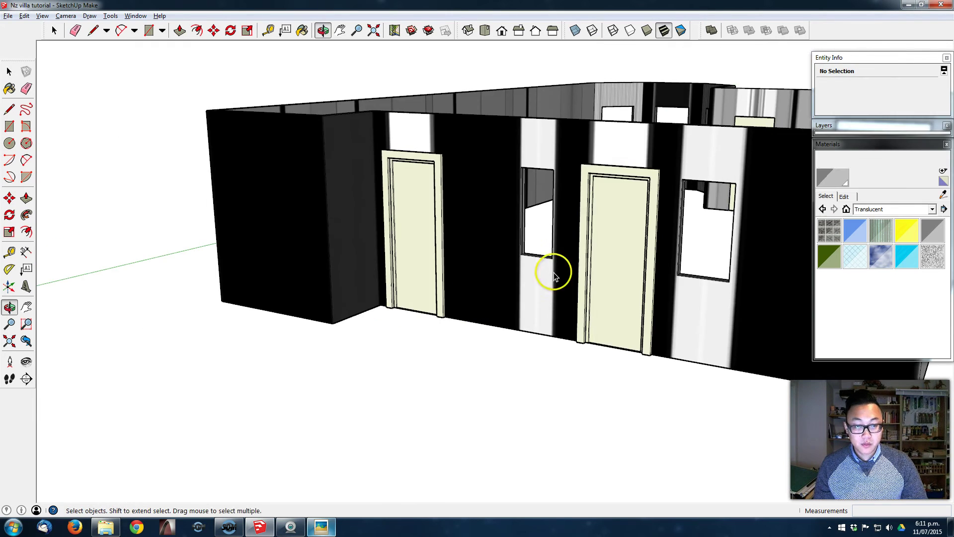
# Step: Hide the Wall - Exterior layer and combine the three doors into one group
pyautogui.moveTo(553, 274); pyautogui.dragTo(348, 318, button='middle')
pyautogui.scroll(-4, 348, 318)
pyautogui.click(840, 125)
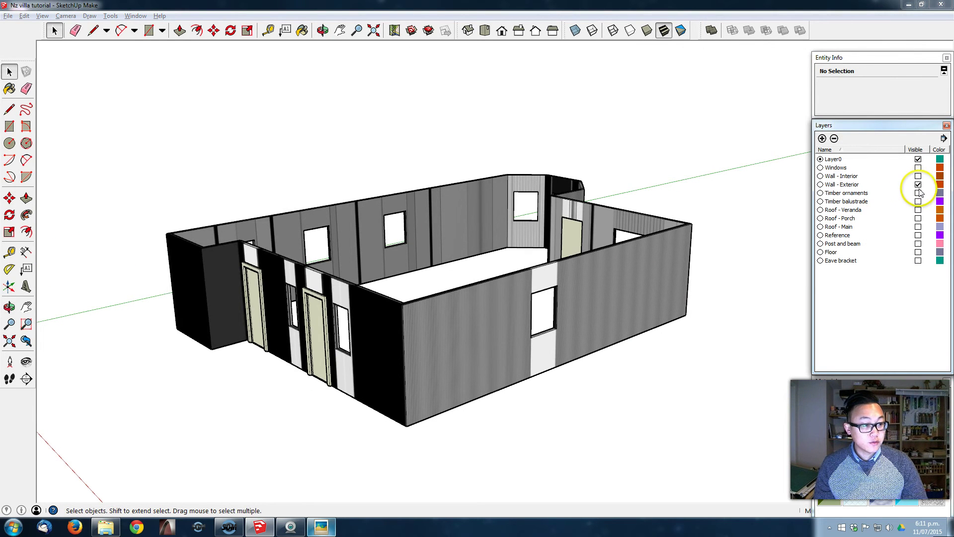
pyautogui.click(917, 184)
pyautogui.moveTo(679, 381); pyautogui.dragTo(160, 174)
pyautogui.rightClick(536, 264)
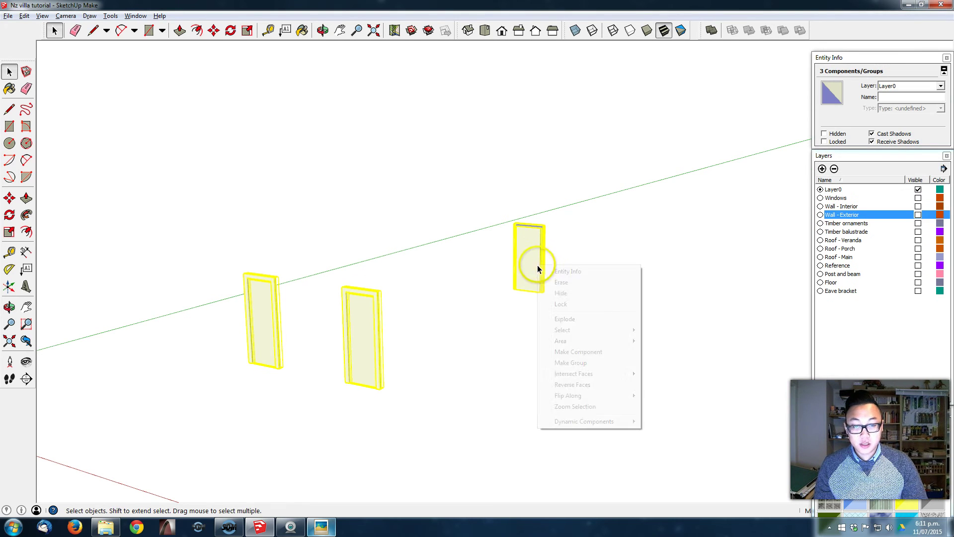
pyautogui.click(602, 367)
# Step: Add a layer named Door and assign the grouped doors to it
pyautogui.click(822, 169)
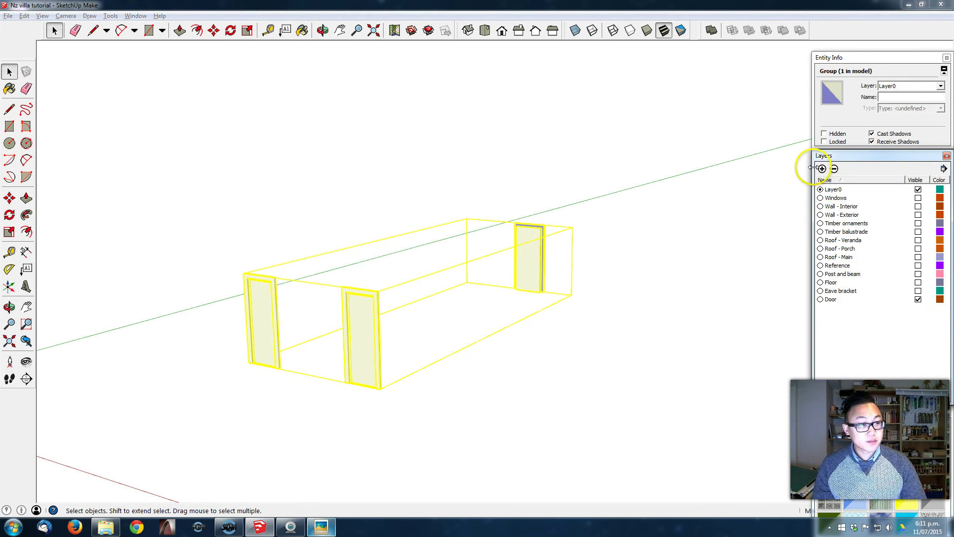
pyautogui.click(889, 86)
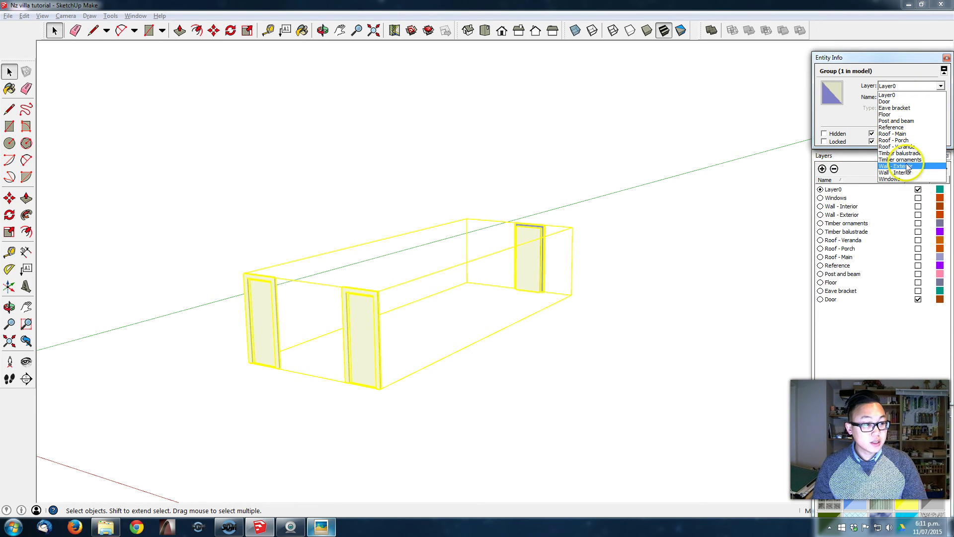
pyautogui.click(893, 102)
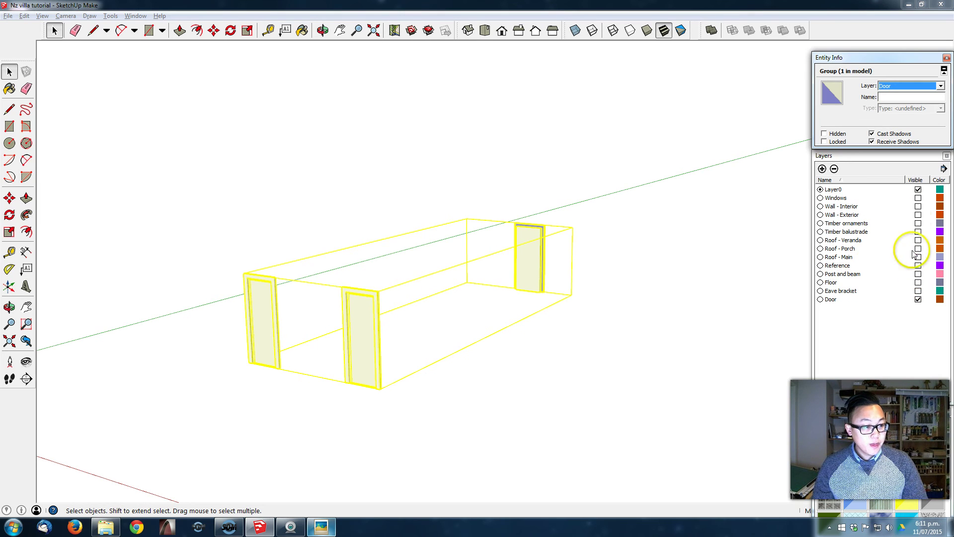
# Step: Show the Wall - Exterior and Windows layers and deselect the door group
pyautogui.click(918, 215)
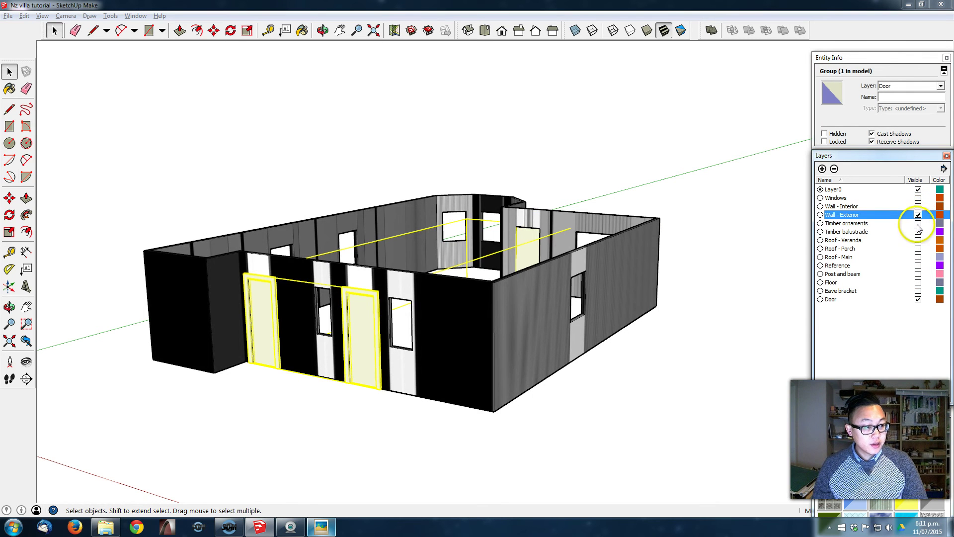
pyautogui.click(918, 199)
pyautogui.click(663, 407)
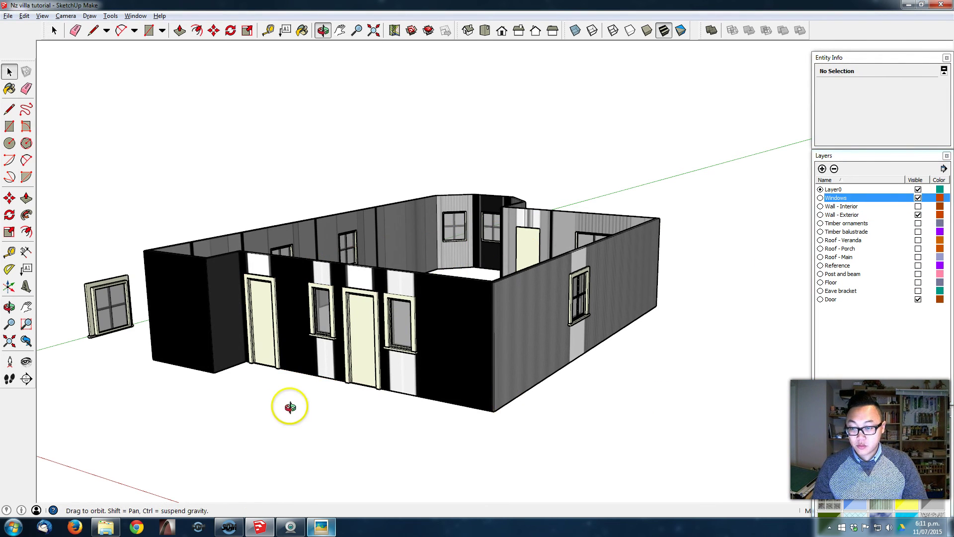
pyautogui.moveTo(290, 407); pyautogui.dragTo(281, 404, button='middle')
pyautogui.press('e')
pyautogui.click(97, 281)
pyautogui.hotkey('ctrl', 'z')
# Step: Open the windows group for editing and erase the spare window standing outside the villa
pyautogui.press('space')
pyautogui.doubleClick(110, 298)
pyautogui.press('e')
pyautogui.click(114, 272)
pyautogui.press('space')
# Step: Make all layers from Windows through Door visible, and hide only the Reference layer
pyautogui.moveTo(494, 351)
pyautogui.mouseDown(button='middle')
pyautogui.moveTo(599, 356)
pyautogui.moveTo(454, 305)
pyautogui.moveTo(424, 277)
pyautogui.moveTo(575, 277)
pyautogui.moveTo(255, 266)
pyautogui.moveTo(660, 273)
pyautogui.moveTo(375, 318)
pyautogui.moveTo(422, 272)
pyautogui.mouseUp(button='middle')
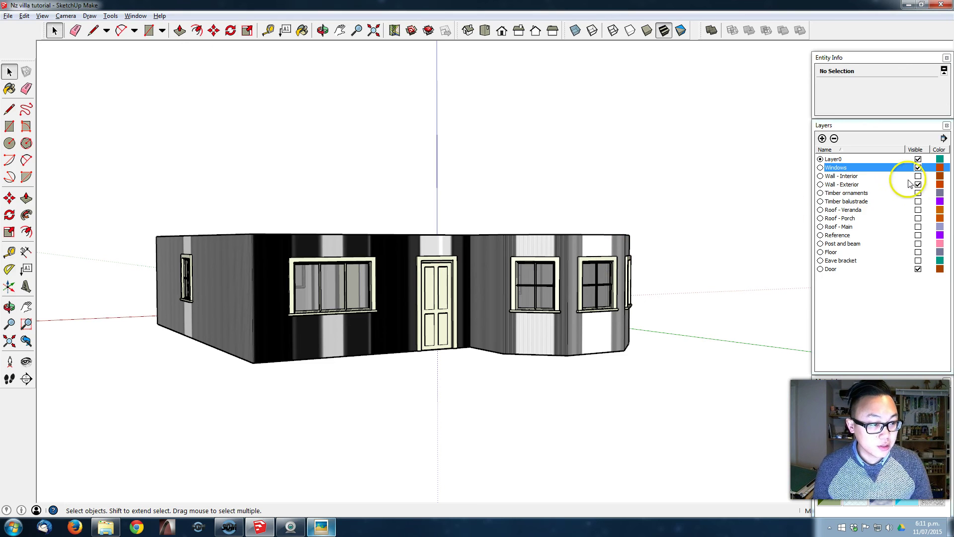
pyautogui.keyDown('shift'); pyautogui.click(869, 270); pyautogui.keyUp('shift')
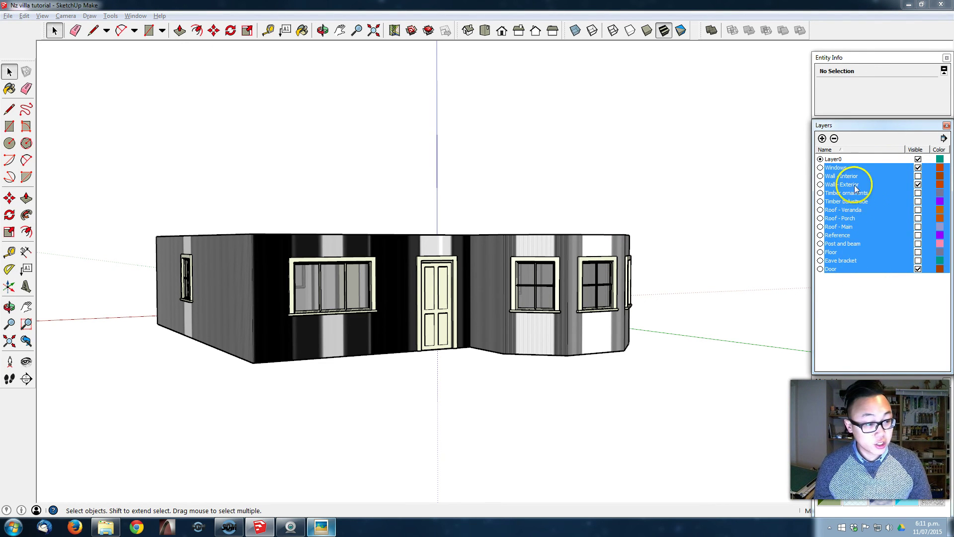
pyautogui.click(918, 178)
pyautogui.moveTo(669, 251); pyautogui.dragTo(841, 271, button='middle')
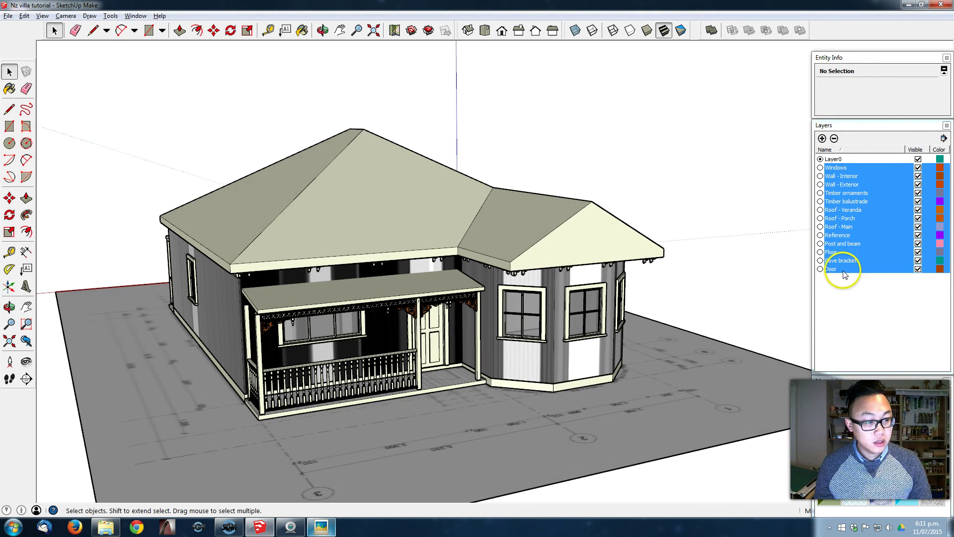
pyautogui.click(895, 234)
pyautogui.click(918, 235)
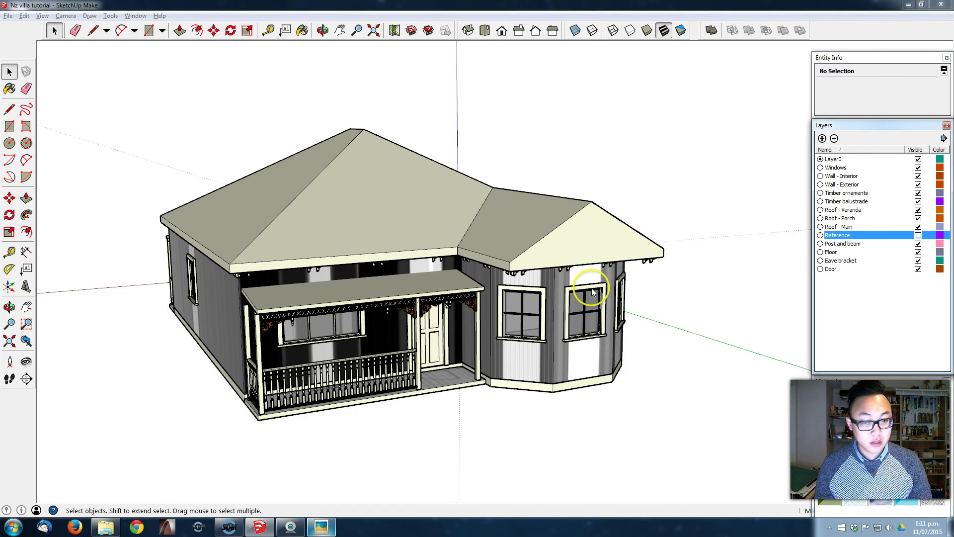